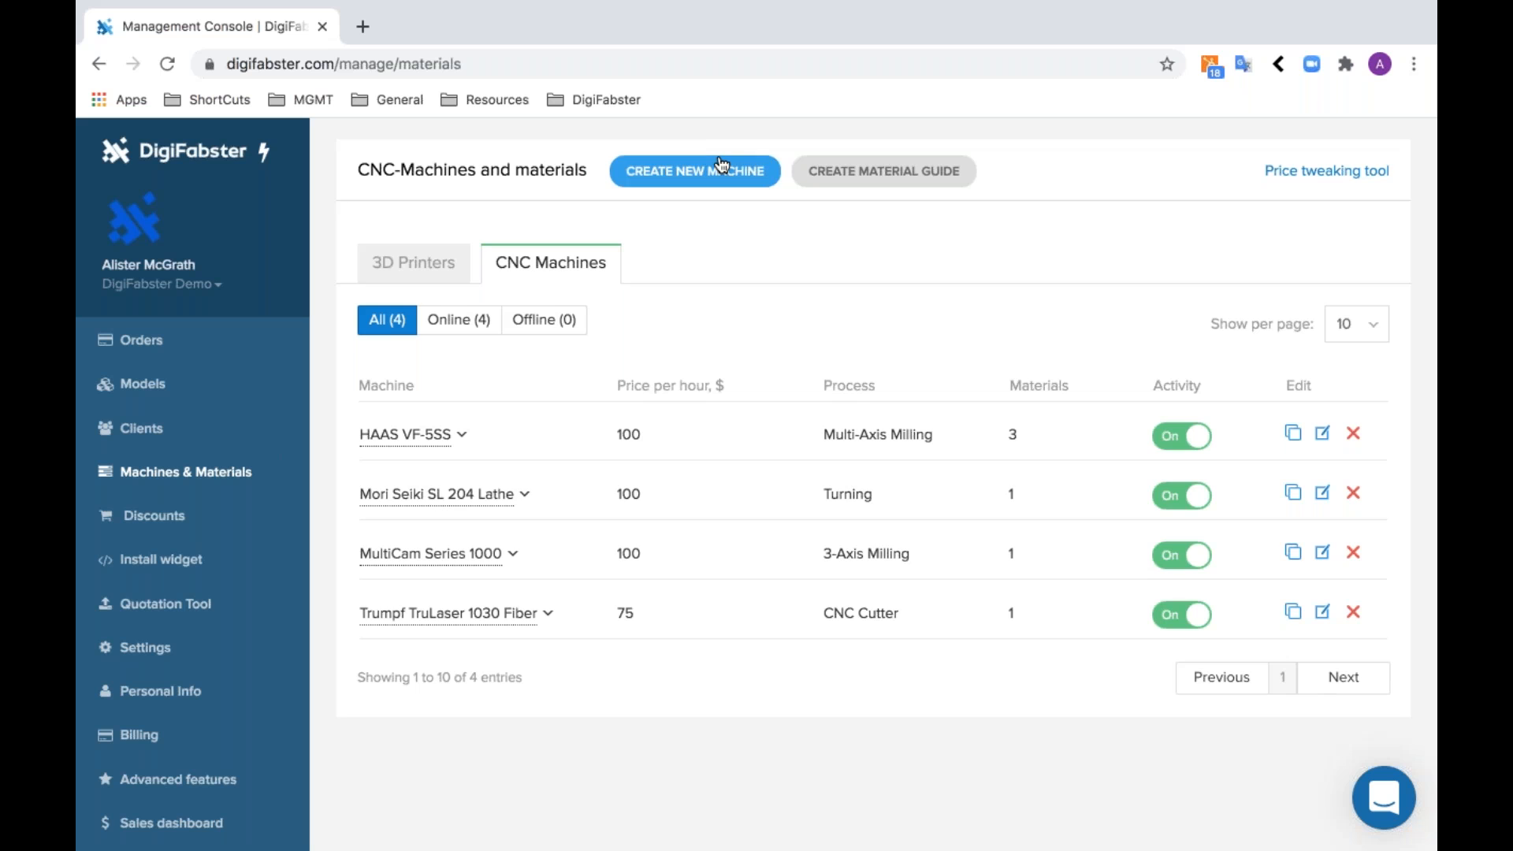
- Start a new CNC machine with Multi-Axis Milling technology and add a custom machine named Generic
left_click(806, 302)
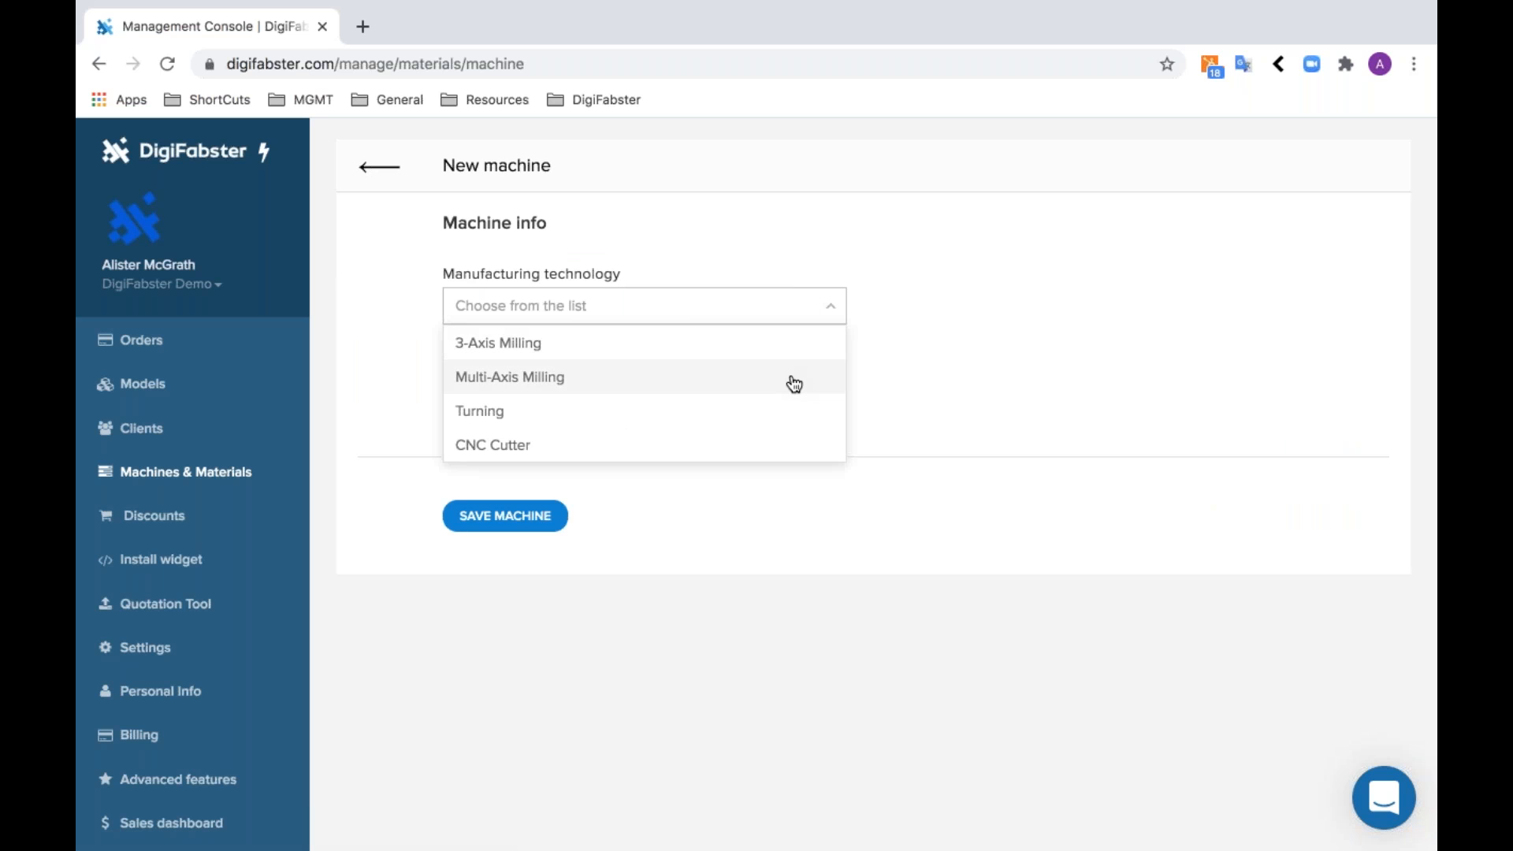
left_click(630, 388)
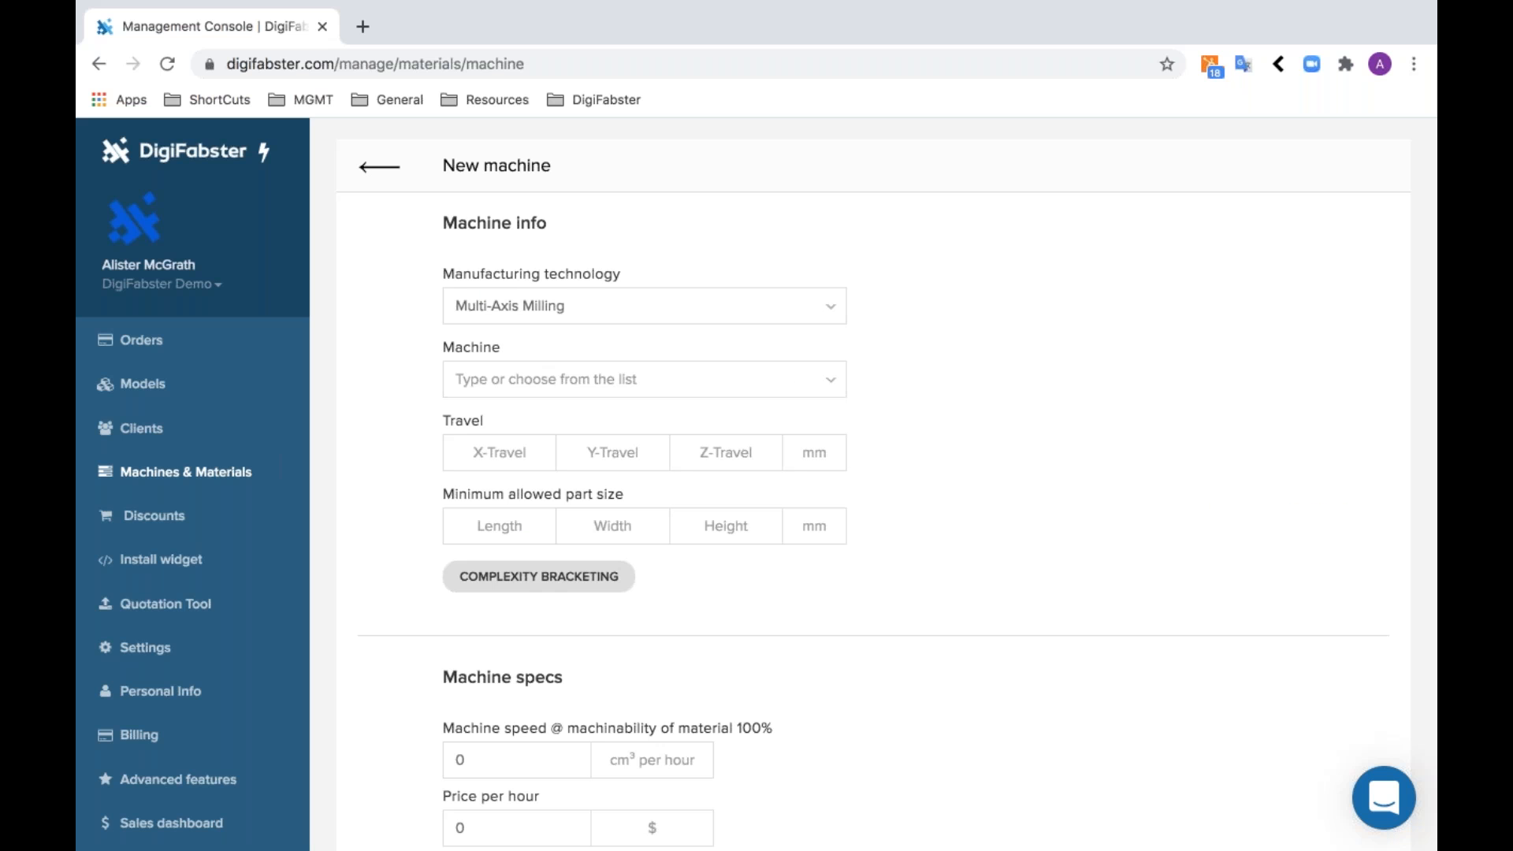
left_click(701, 380)
scroll(737, 512, "down", 2)
scroll(768, 598, "up", 2)
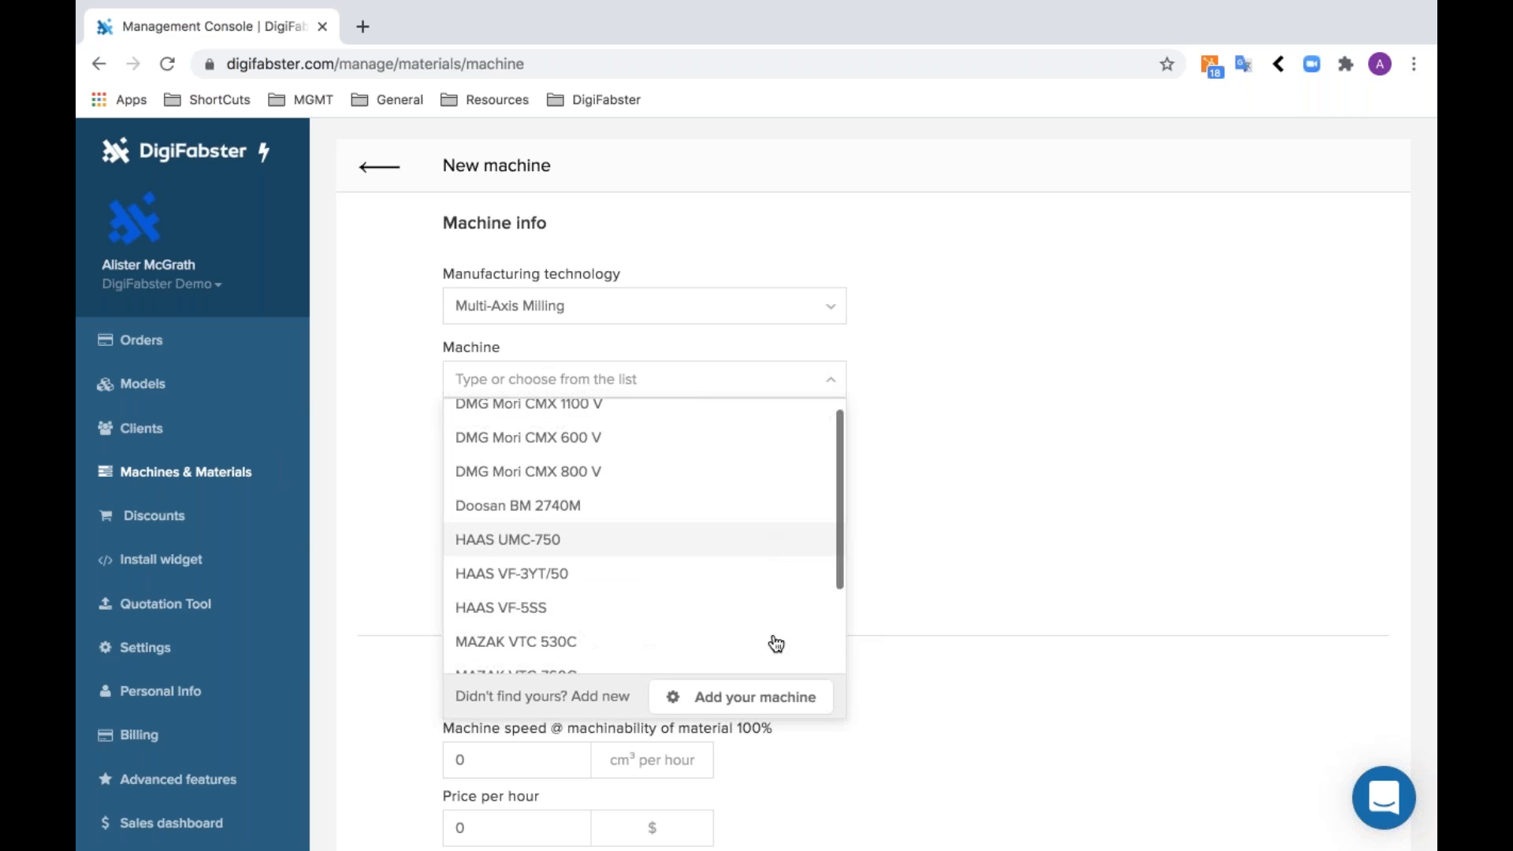
left_click(792, 695)
type("G")
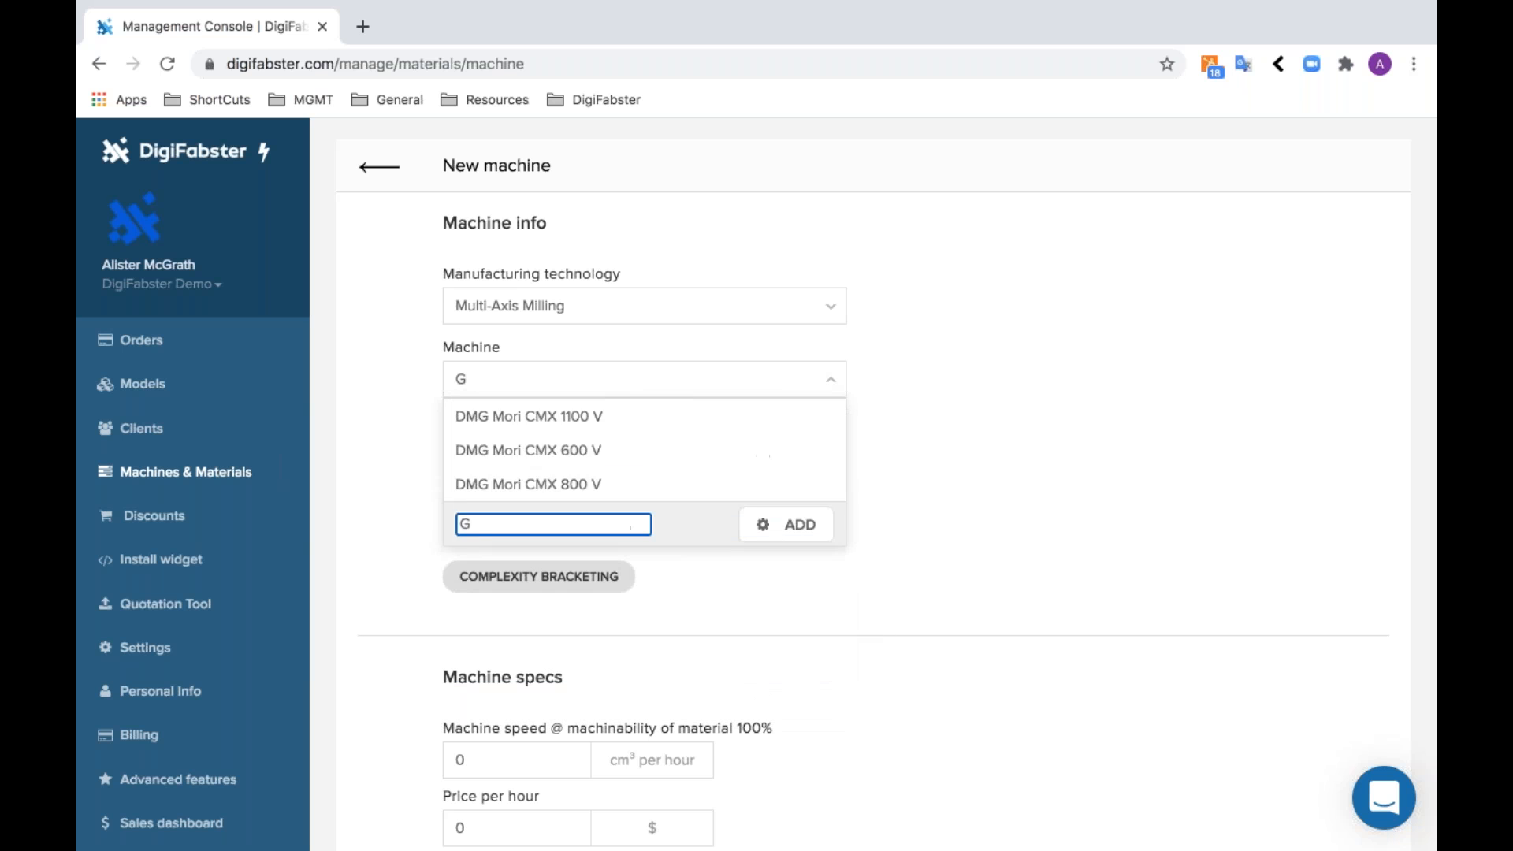
type("eneric")
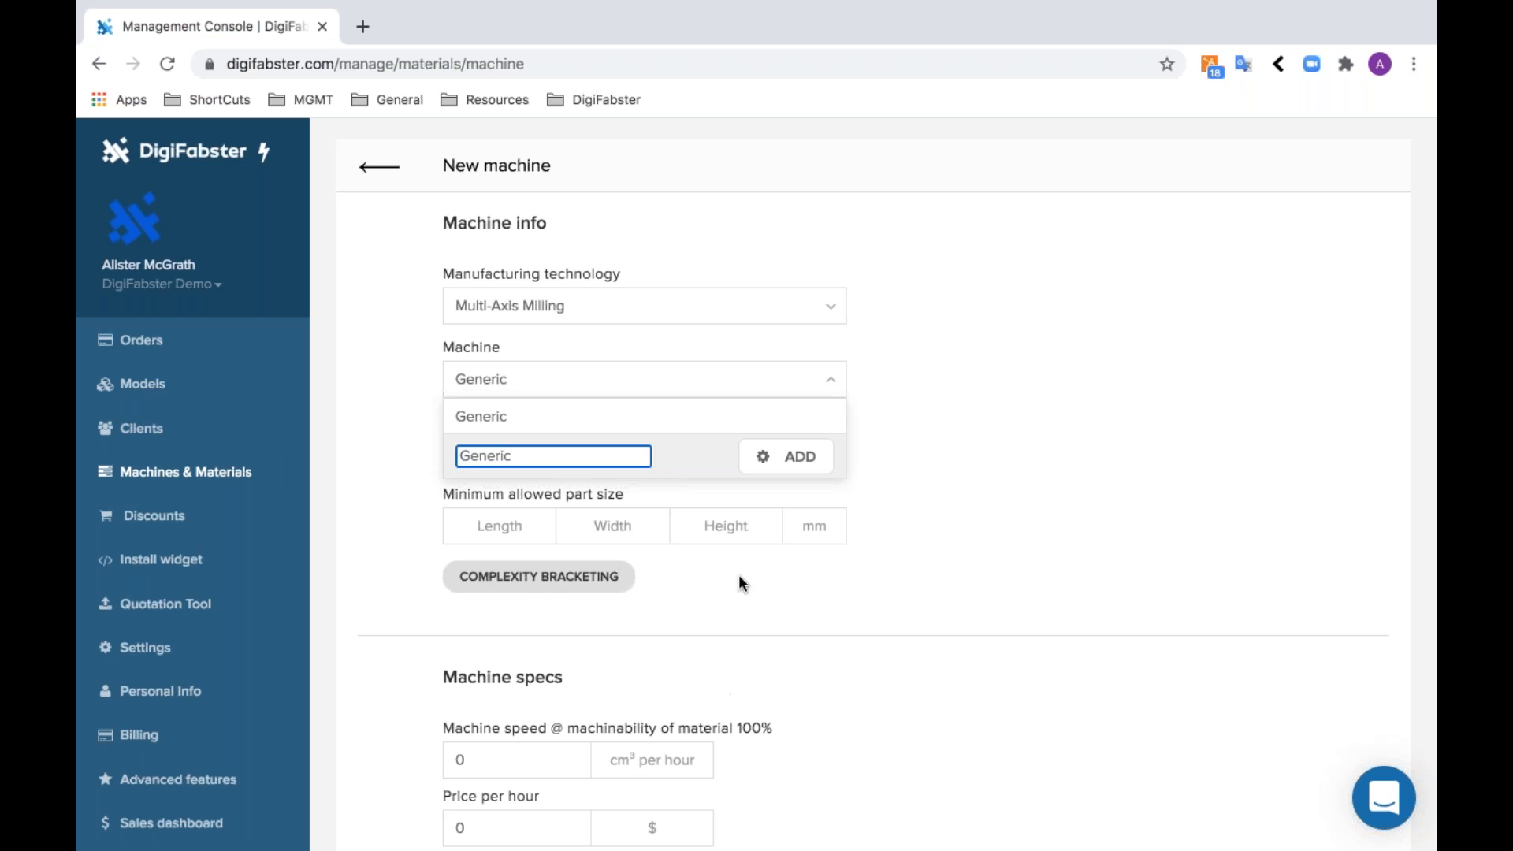
left_click(807, 456)
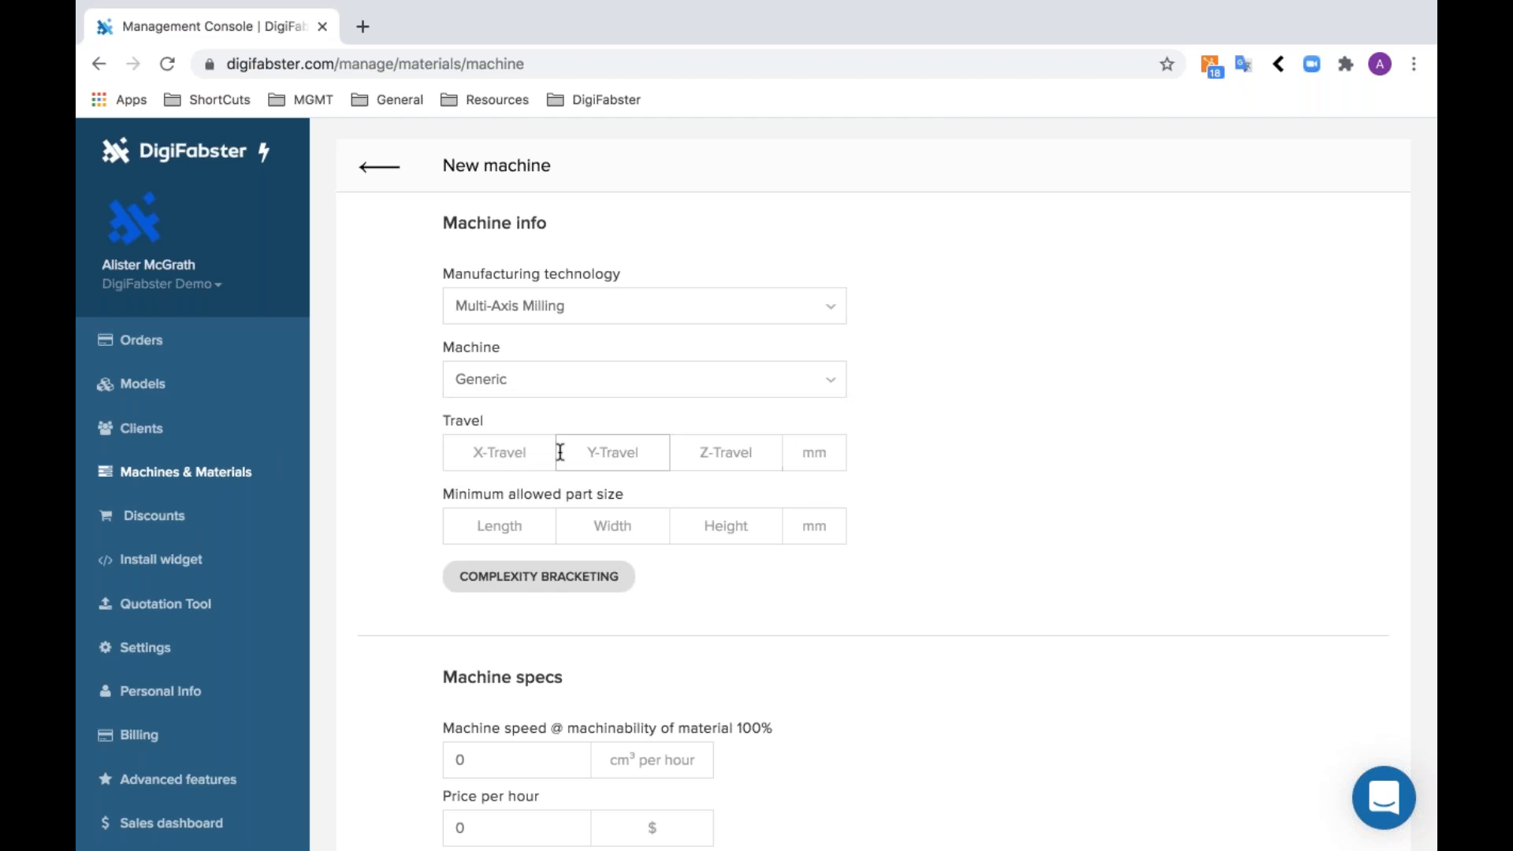
- Set the machine's X, Y and Z travel to 1000 mm each
left_click(515, 461)
type("1000")
left_click(622, 452)
type("1000")
left_click(692, 451)
type("1000")
- Set the minimum allowed part size to 1 mm in length, width and height
left_click(494, 513)
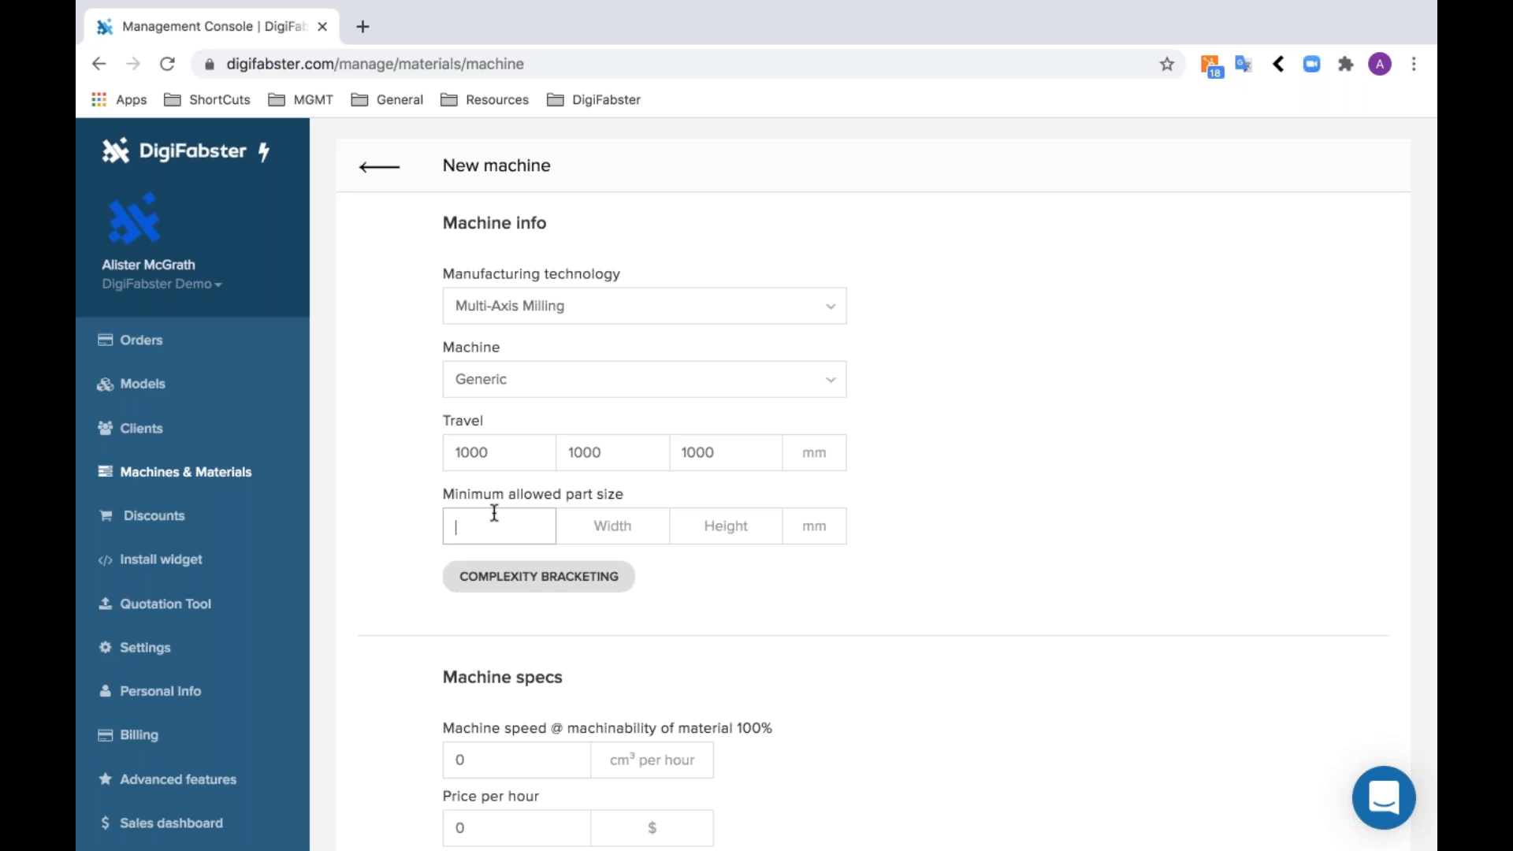
type("1")
key("Tab")
type("1")
key("Tab")
type("1")
left_click(818, 585)
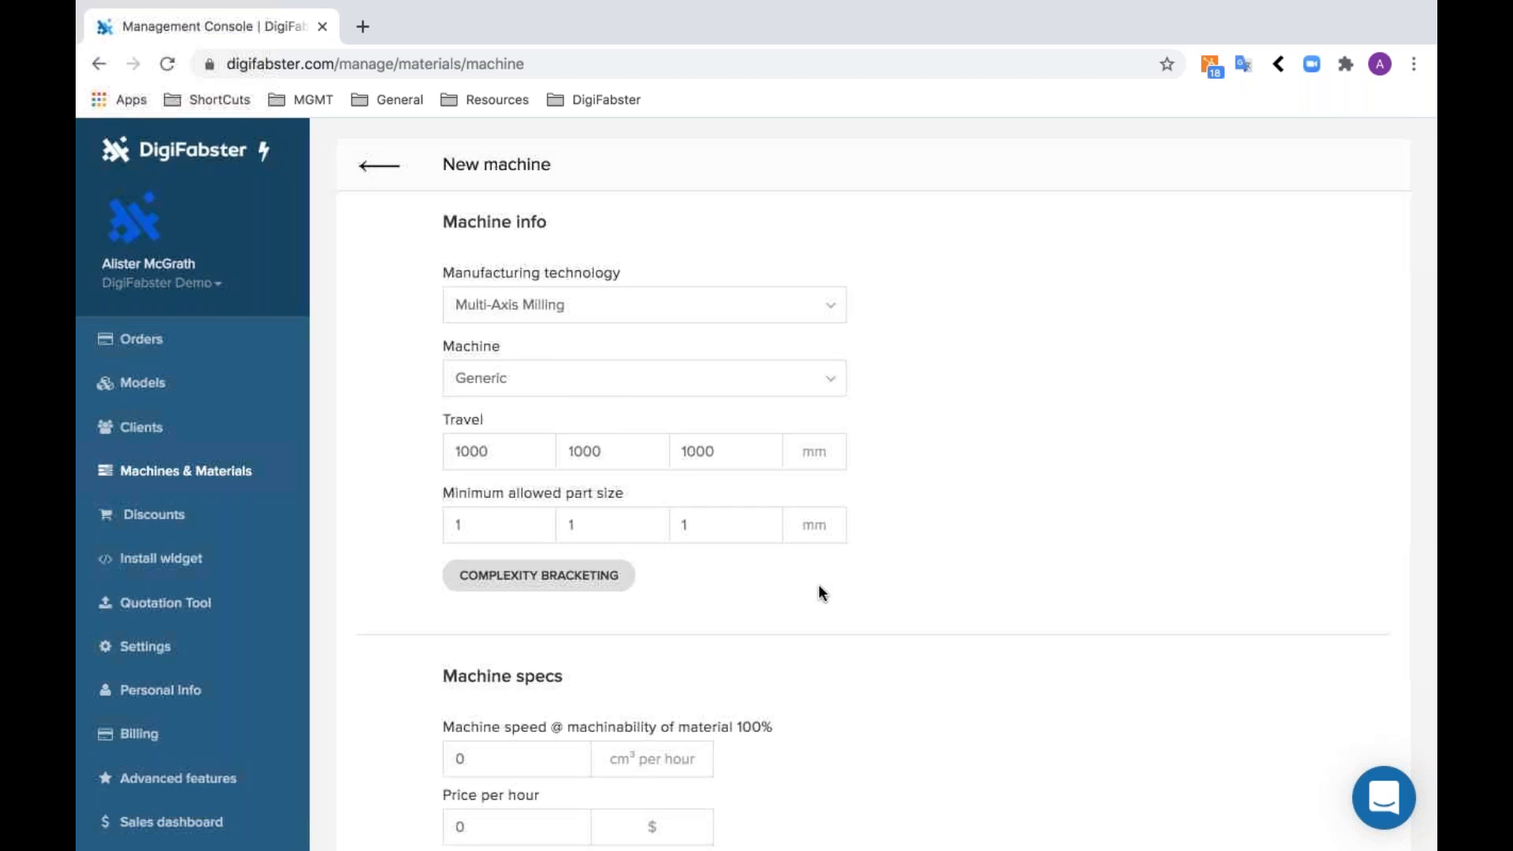
- Try 500 mm as the minimum allowed part length, and reset it to 1 mm
scroll(818, 585, "down", 3)
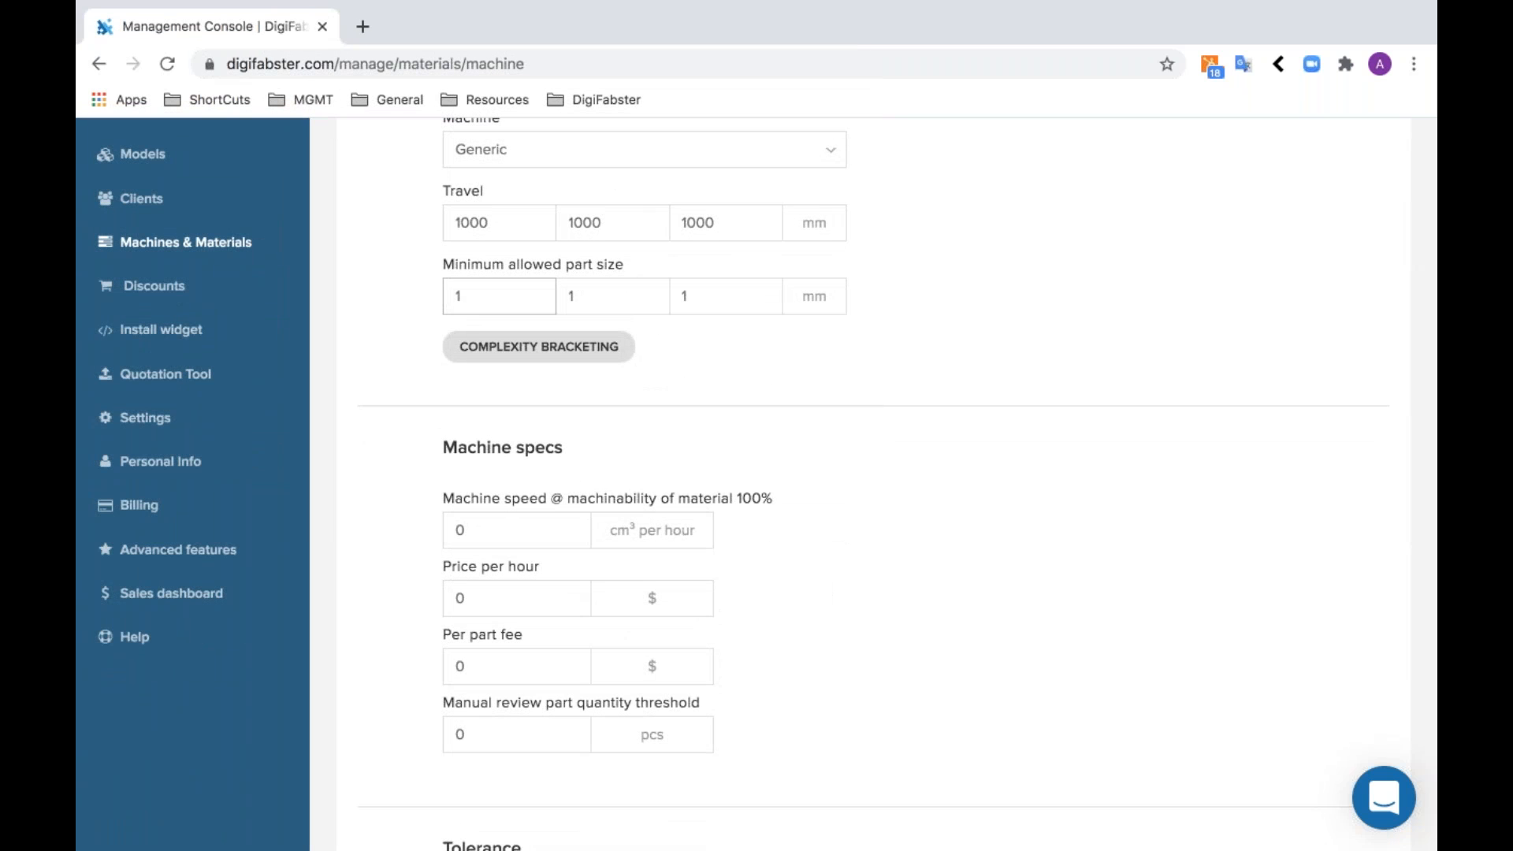
key("BackSpace")
type("500")
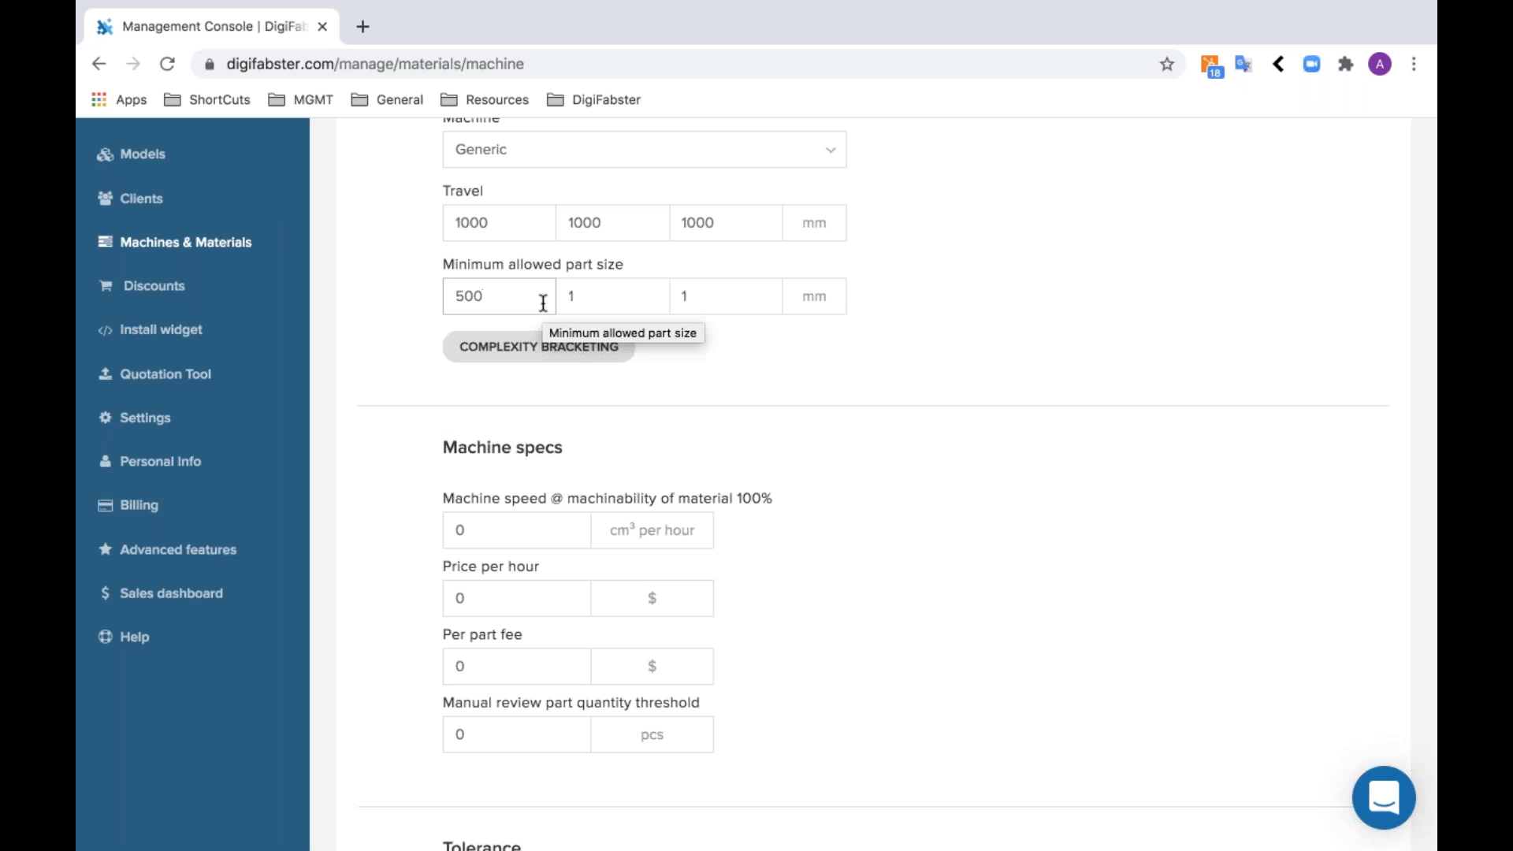
key("BackSpace")
key("BackSpace")
key("BackSpace")
type("1")
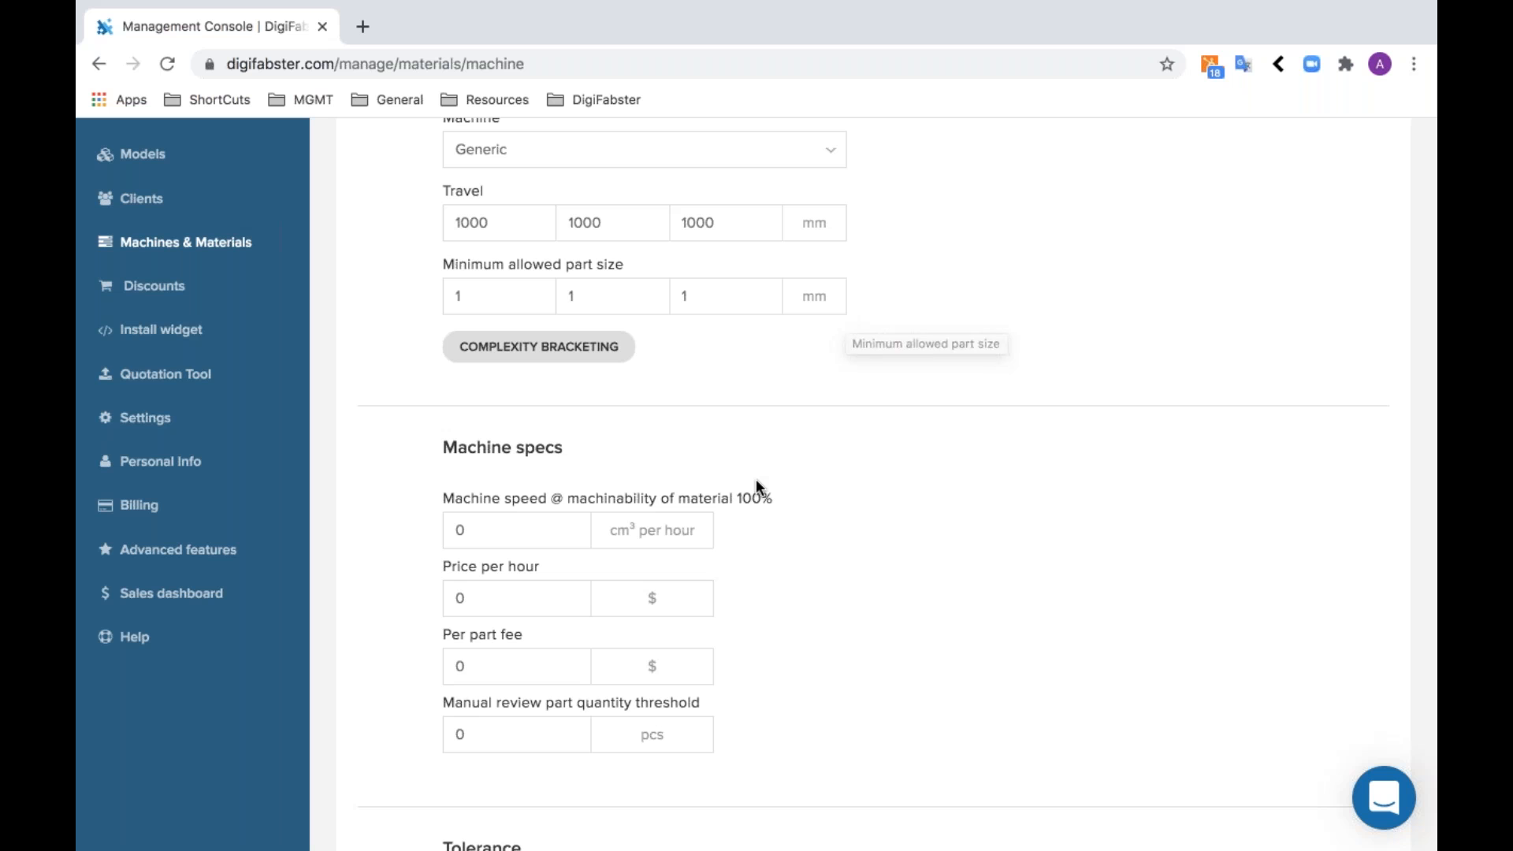
- Set the machine speed to 1000 cm³ per hour and the price per hour to $100
scroll(755, 479, "down", 3)
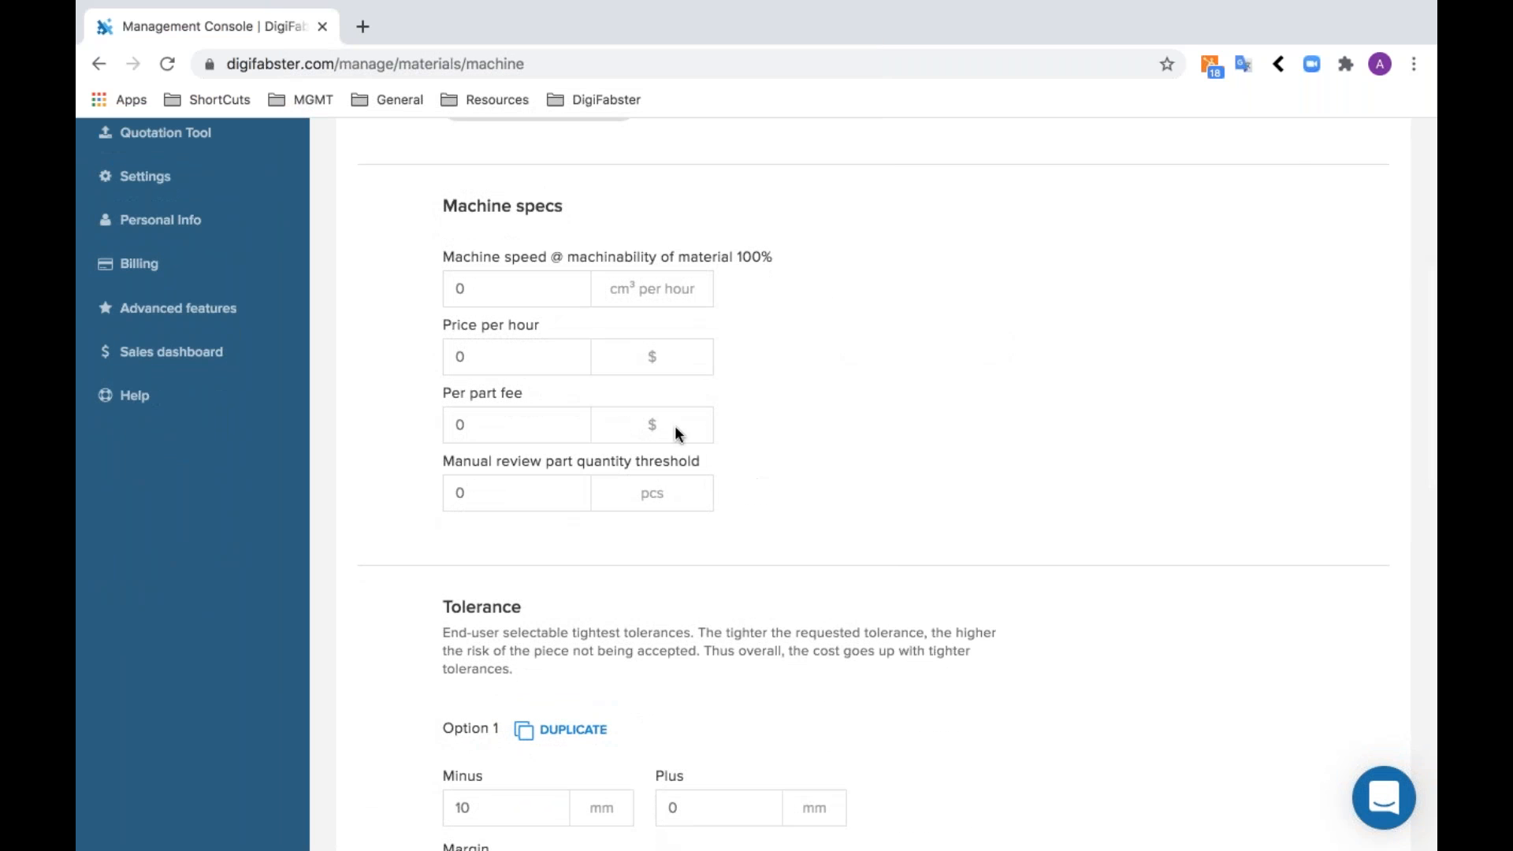
left_click(589, 289)
key("BackSpace")
type("1000")
left_click(542, 360)
key("BackSpace")
type("100")
- Set the manual review part quantity threshold to 50 pcs
left_click(557, 421)
left_click(510, 490)
key("BackSpace")
type("50")
left_click(941, 549)
- Add a second tolerance option with a minus value of 1 mm and a plus value of 1 mm
scroll(785, 609, "down", 5)
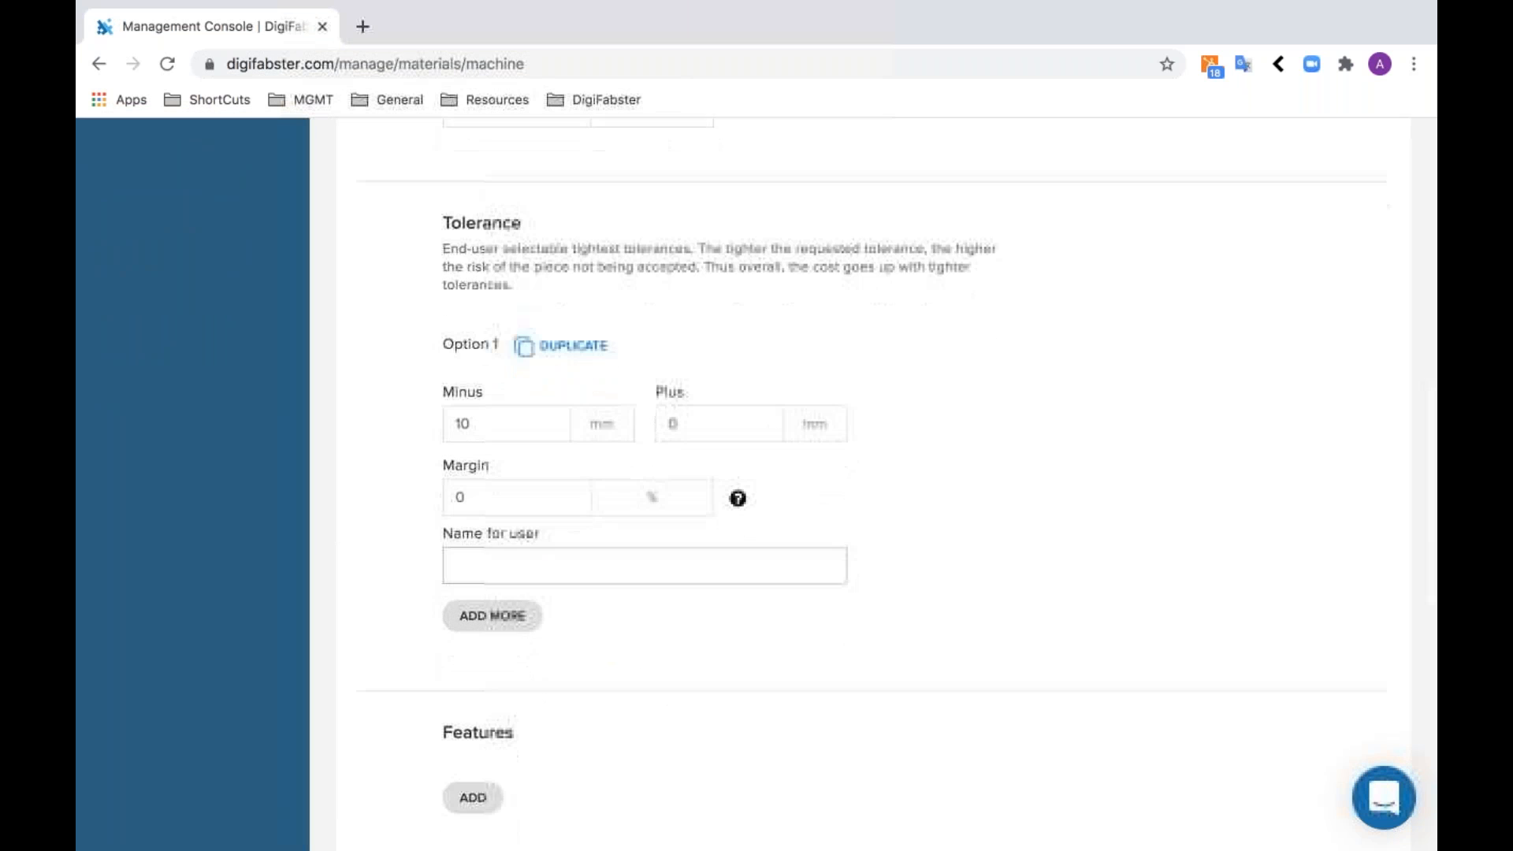
left_click(479, 615)
left_click(508, 695)
scroll(507, 693, "down", 1)
type("1")
key("Tab")
type("1")
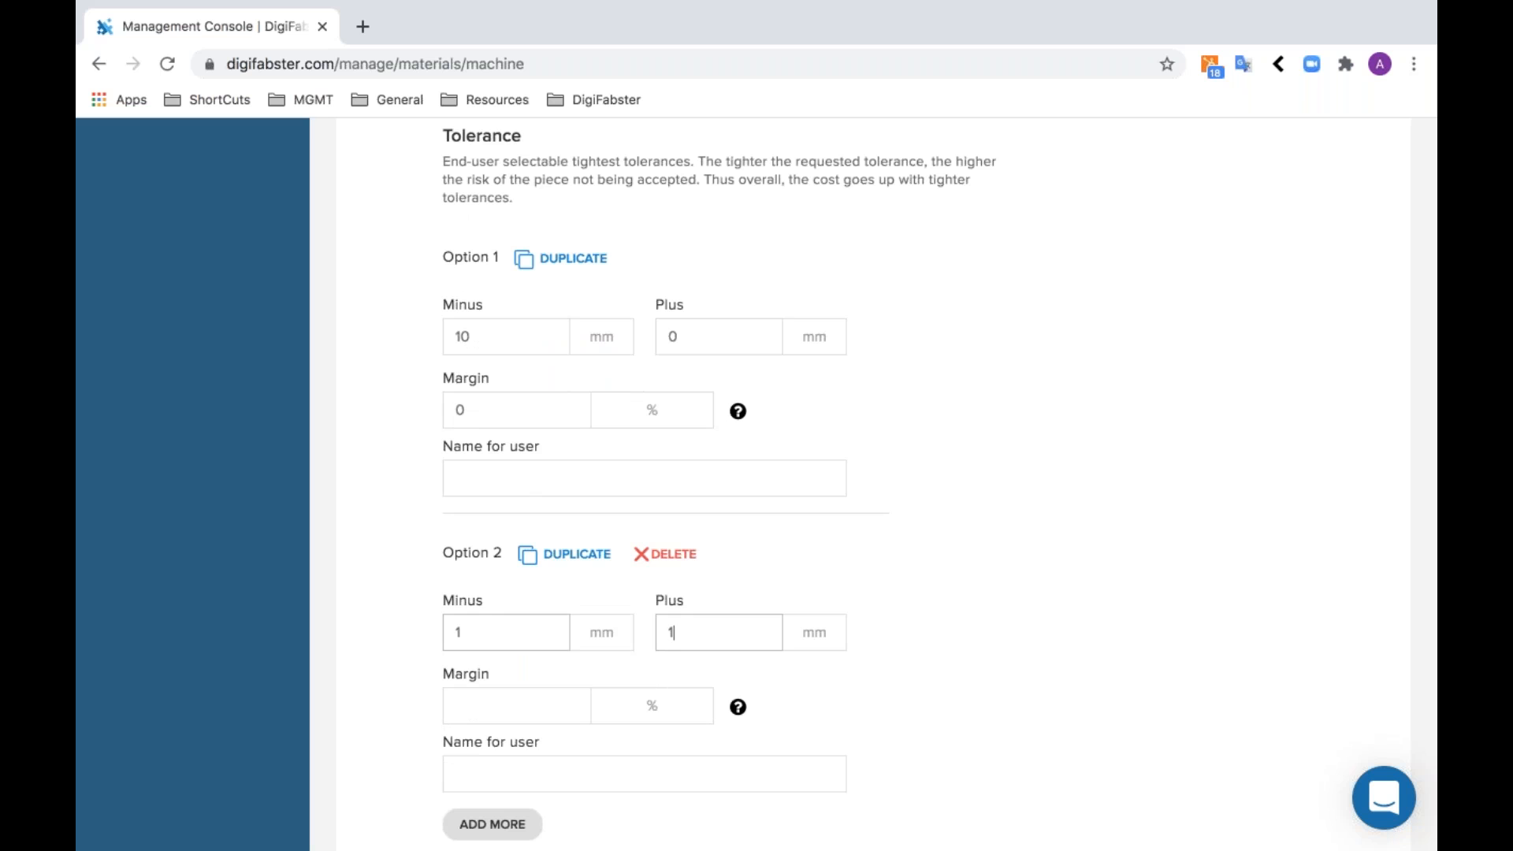
- Set the margin of tolerance option 2 to 30%, leaving its user-facing name blank
scroll(483, 602, "down", 2)
key("Tab")
type("30")
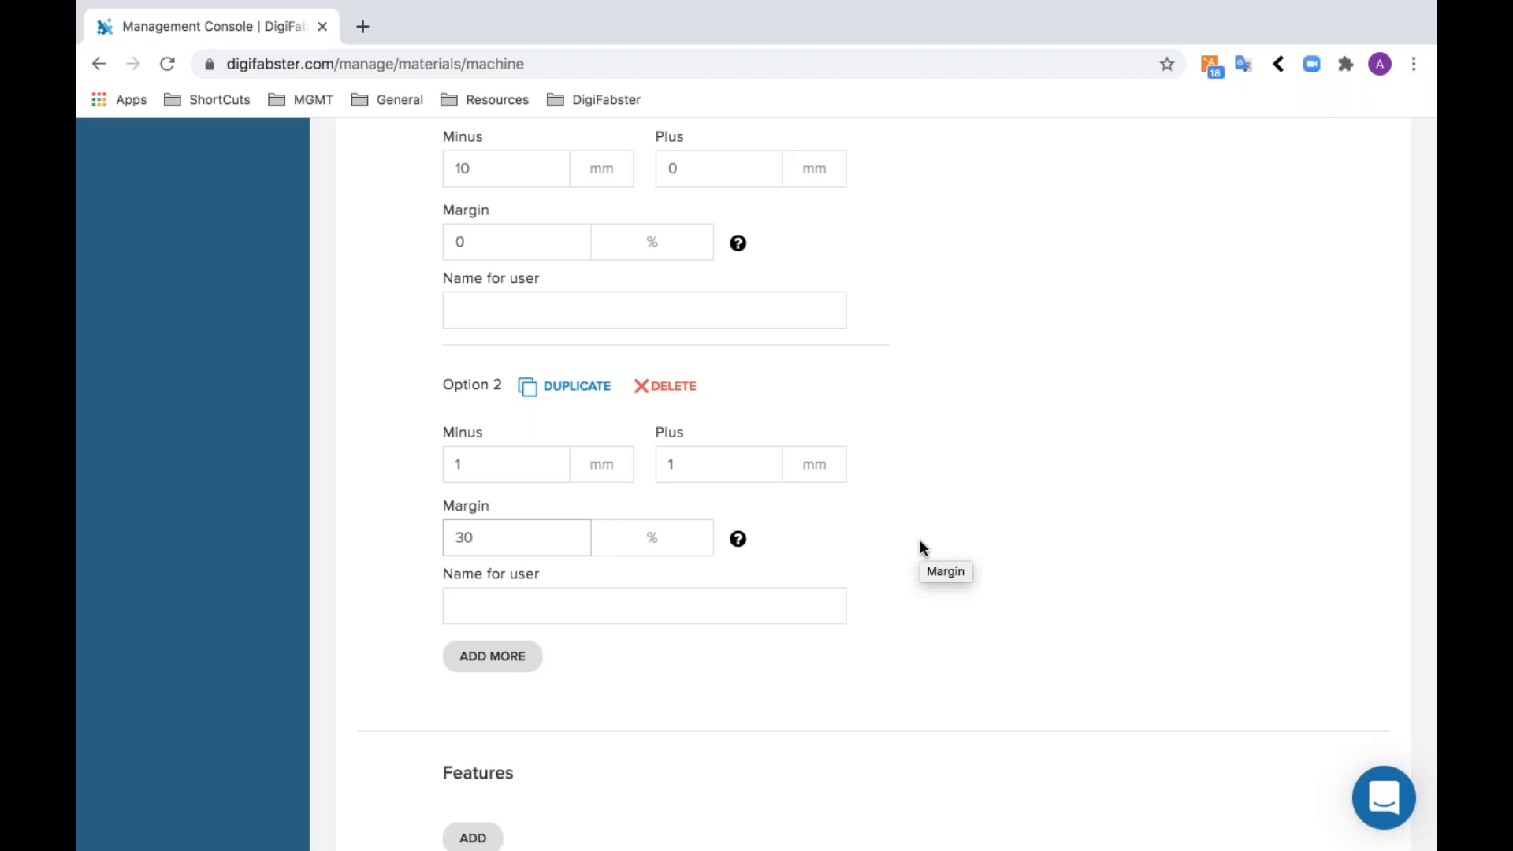
left_click(762, 609)
left_click(766, 675)
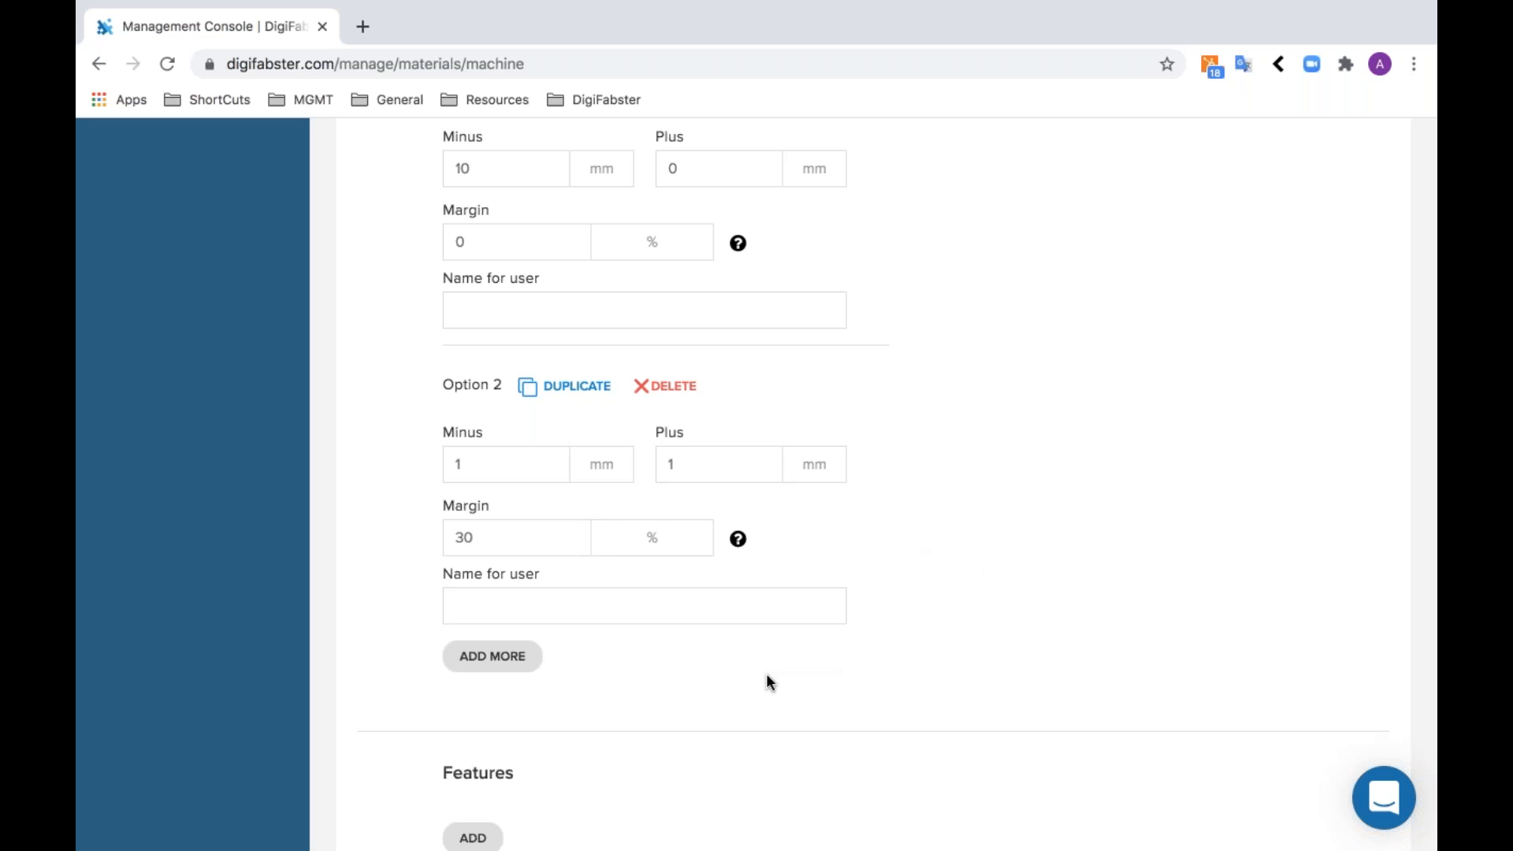
- Add a machine feature named "hole" with the feature type Cuboids
scroll(769, 682, "down", 5)
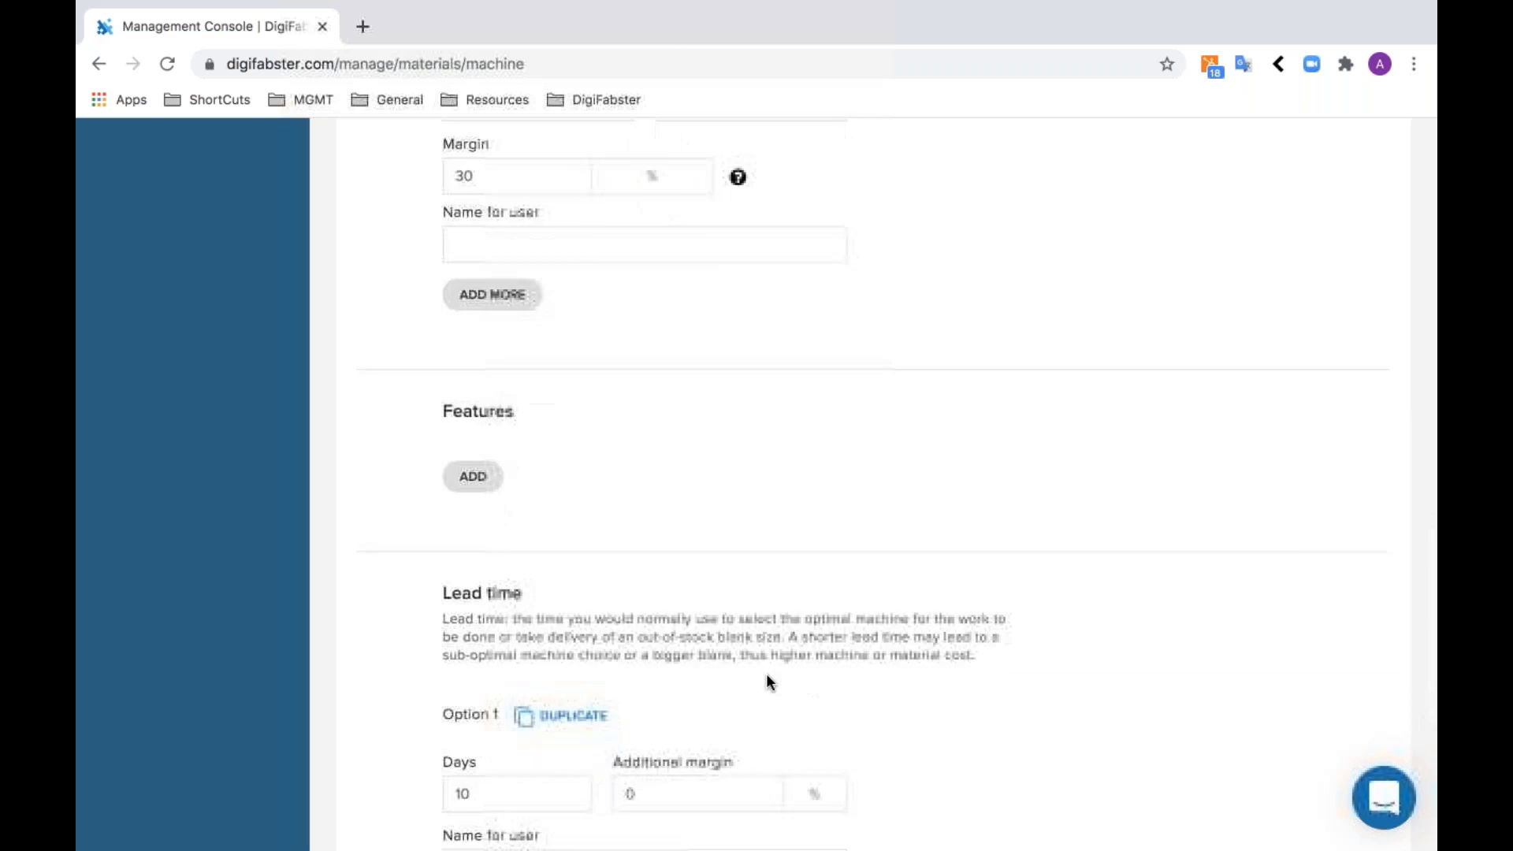
left_click(461, 410)
left_click(508, 496)
type("hole")
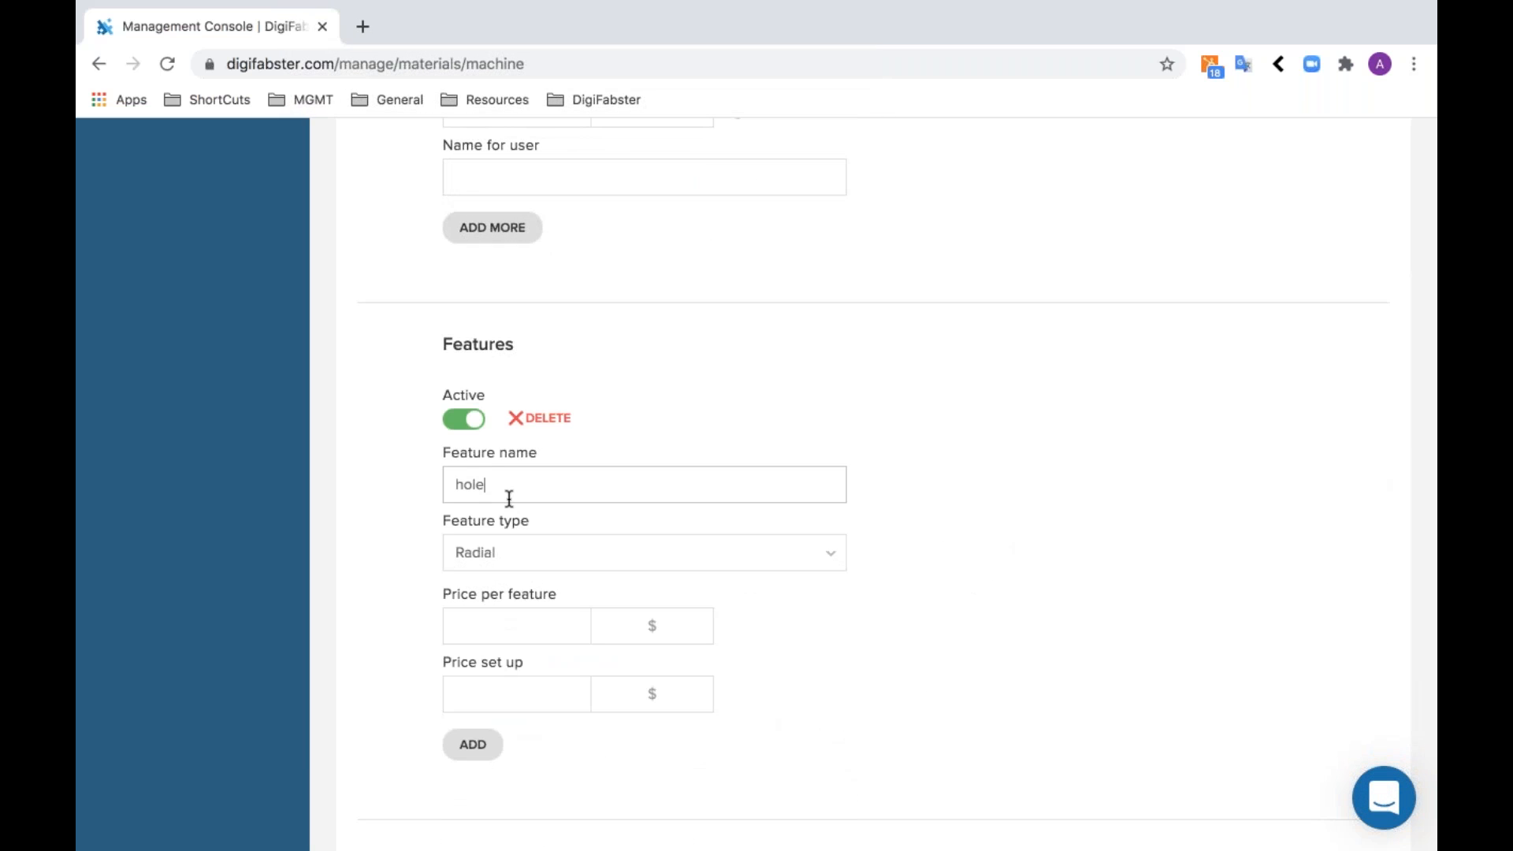
left_click(498, 552)
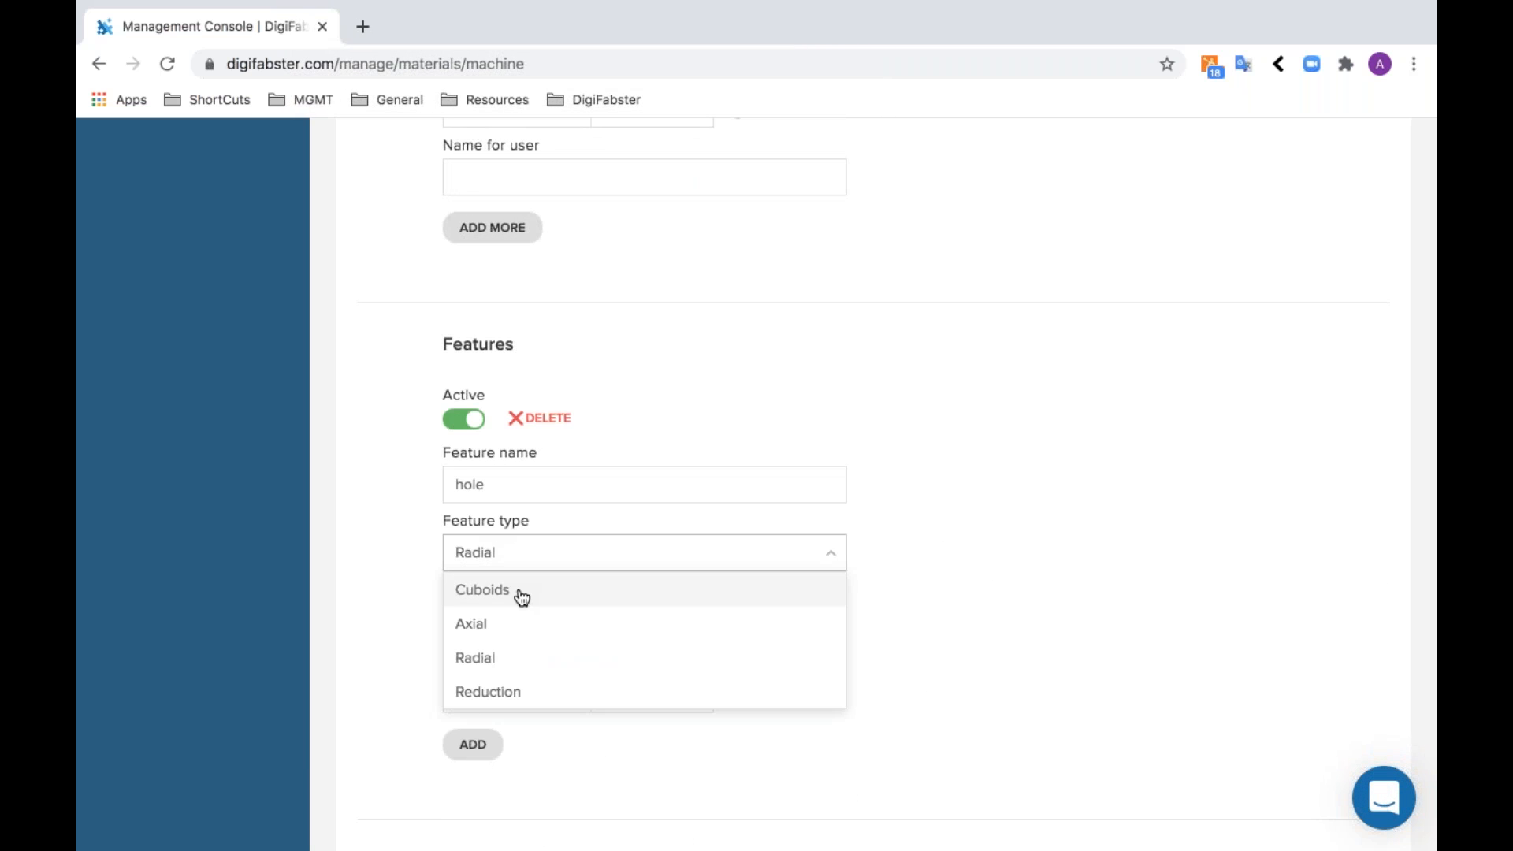
left_click(522, 597)
- Set the hole feature's price per feature to $5 and its set-up price to $5
left_click(513, 628)
type("5")
left_click(515, 693)
type("5")
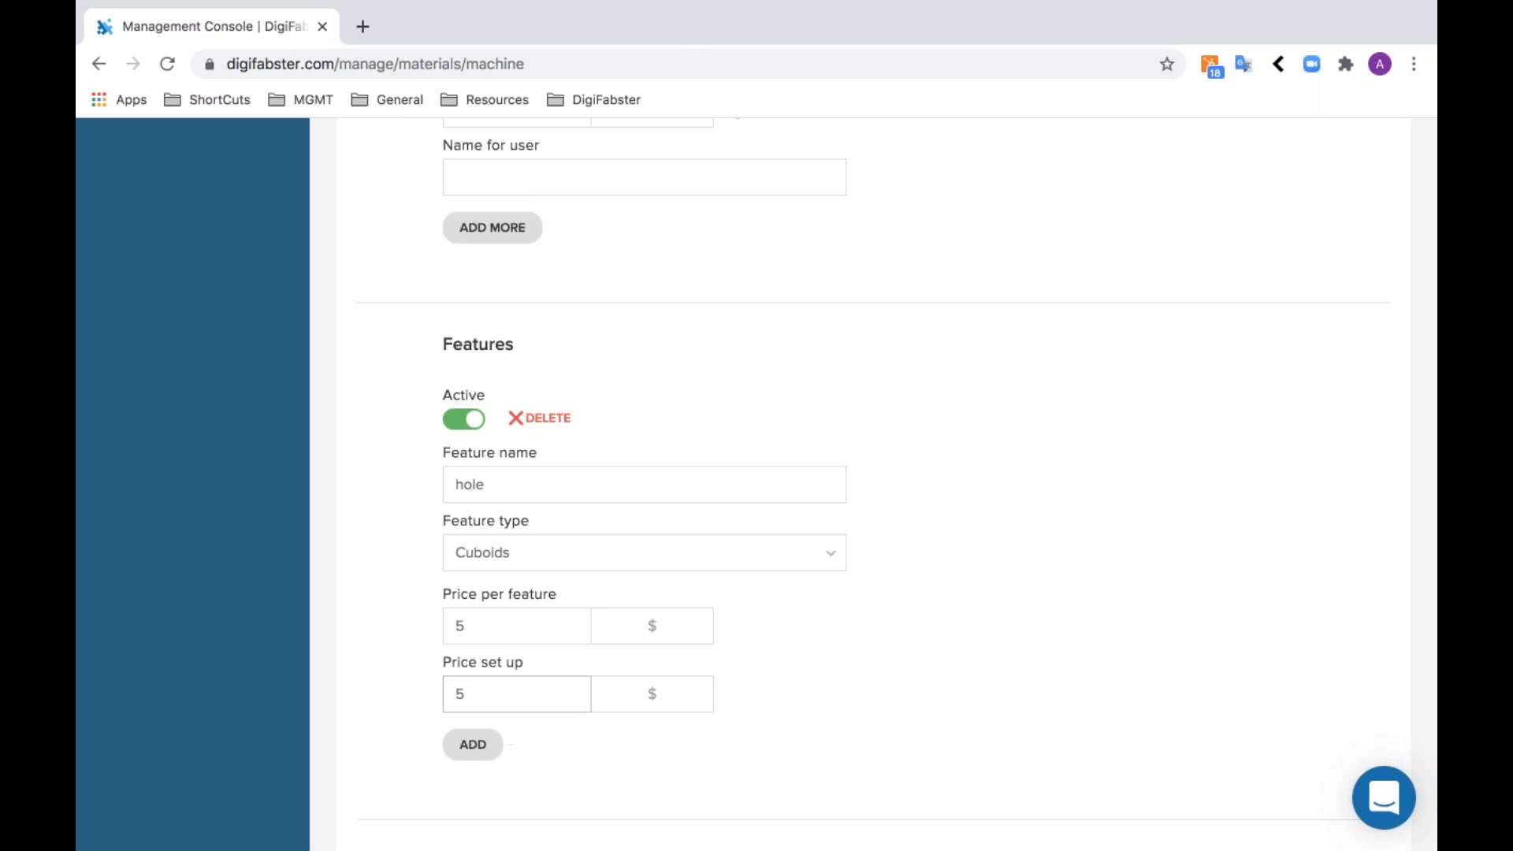
- Add a second machine feature named "threaded" with the feature type Cuboids
left_click(486, 742)
scroll(472, 472, "down", 4)
left_click(465, 470)
type("threaded")
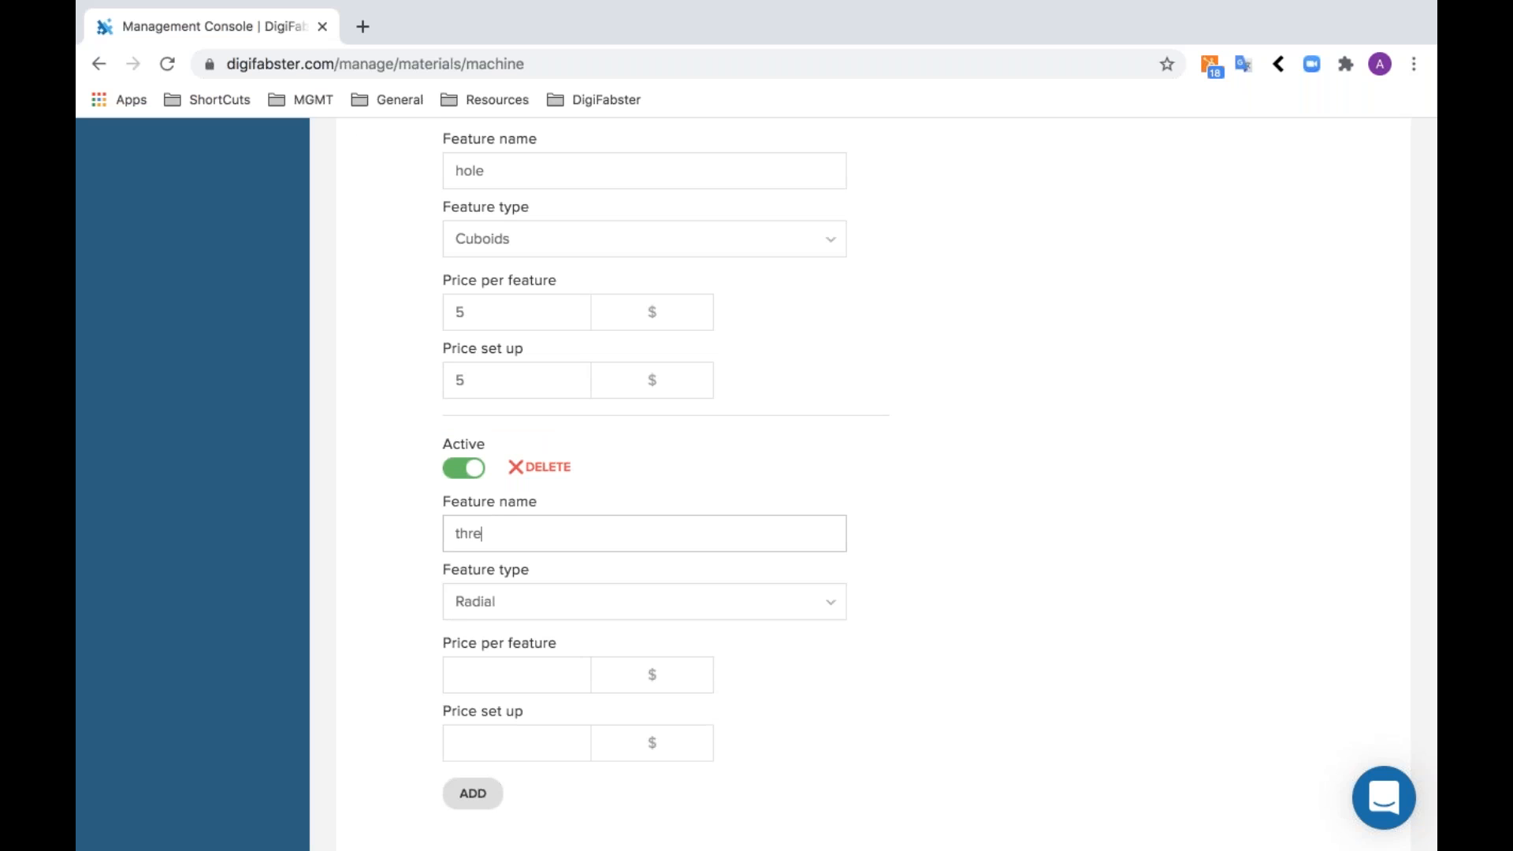
left_click(568, 601)
left_click(567, 635)
- Set the threaded feature's price per feature to $5 and its set-up price to $10
left_click(536, 676)
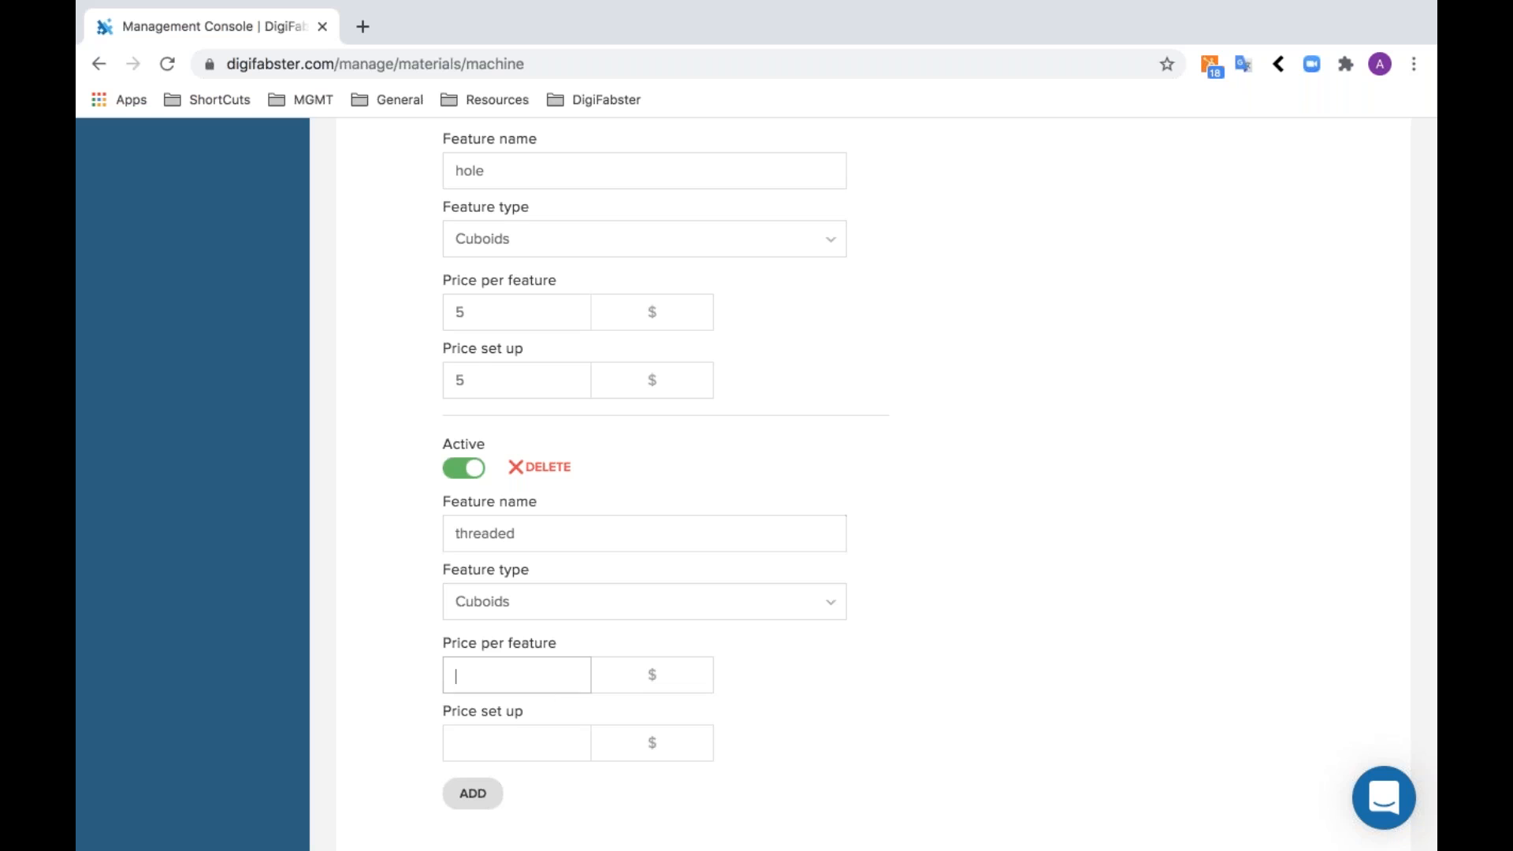
type("50")
key("BackSpace")
left_click(535, 726)
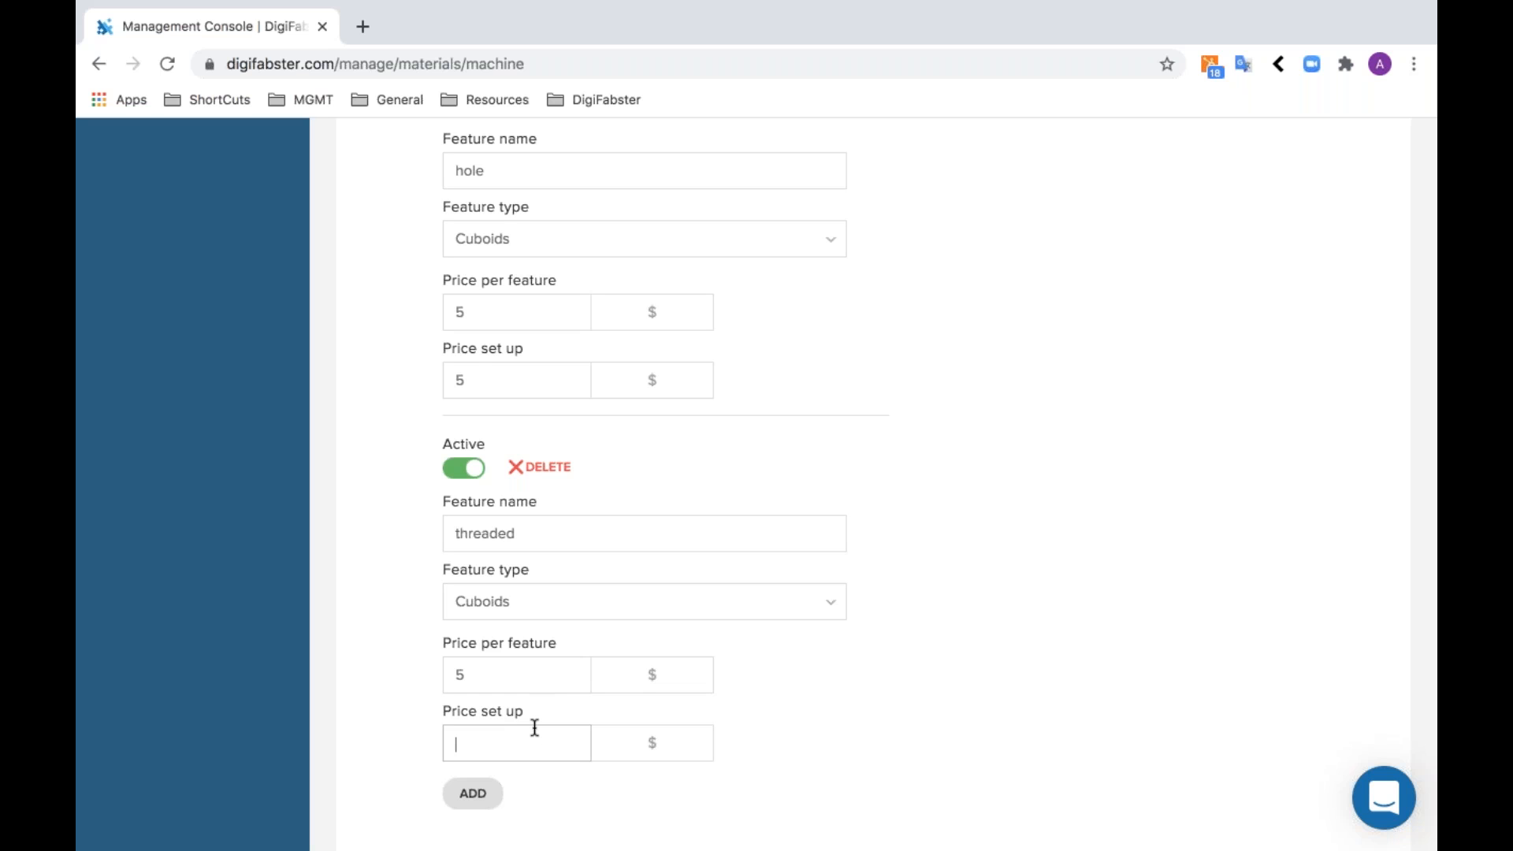
type("5")
key("BackSpace")
type("10")
left_click(830, 737)
- Add a second lead time option of 2 days with an additional margin of 40%
scroll(831, 739, "down", 7)
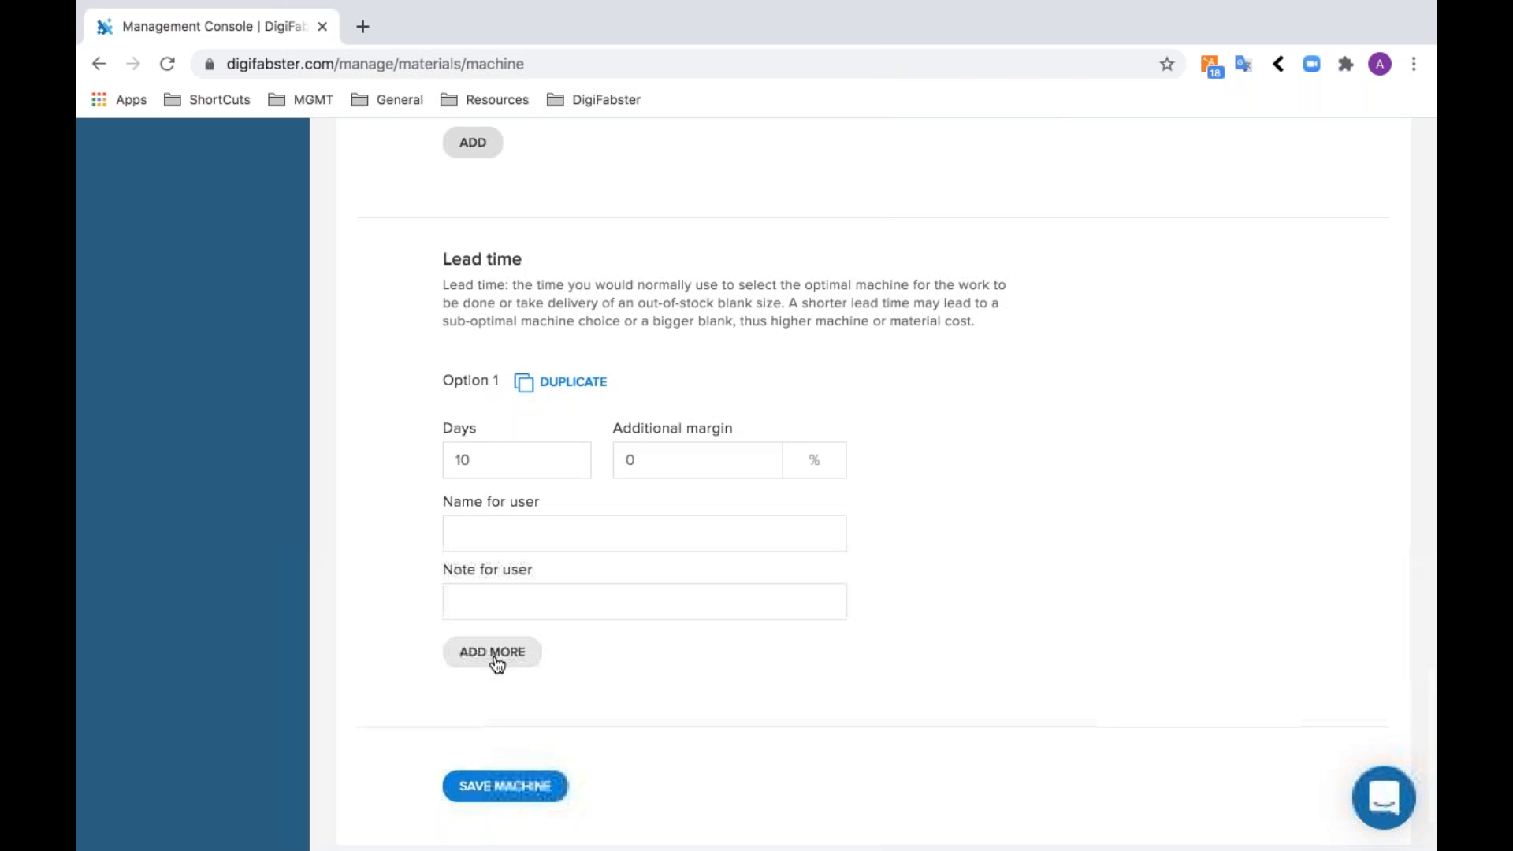
left_click(496, 665)
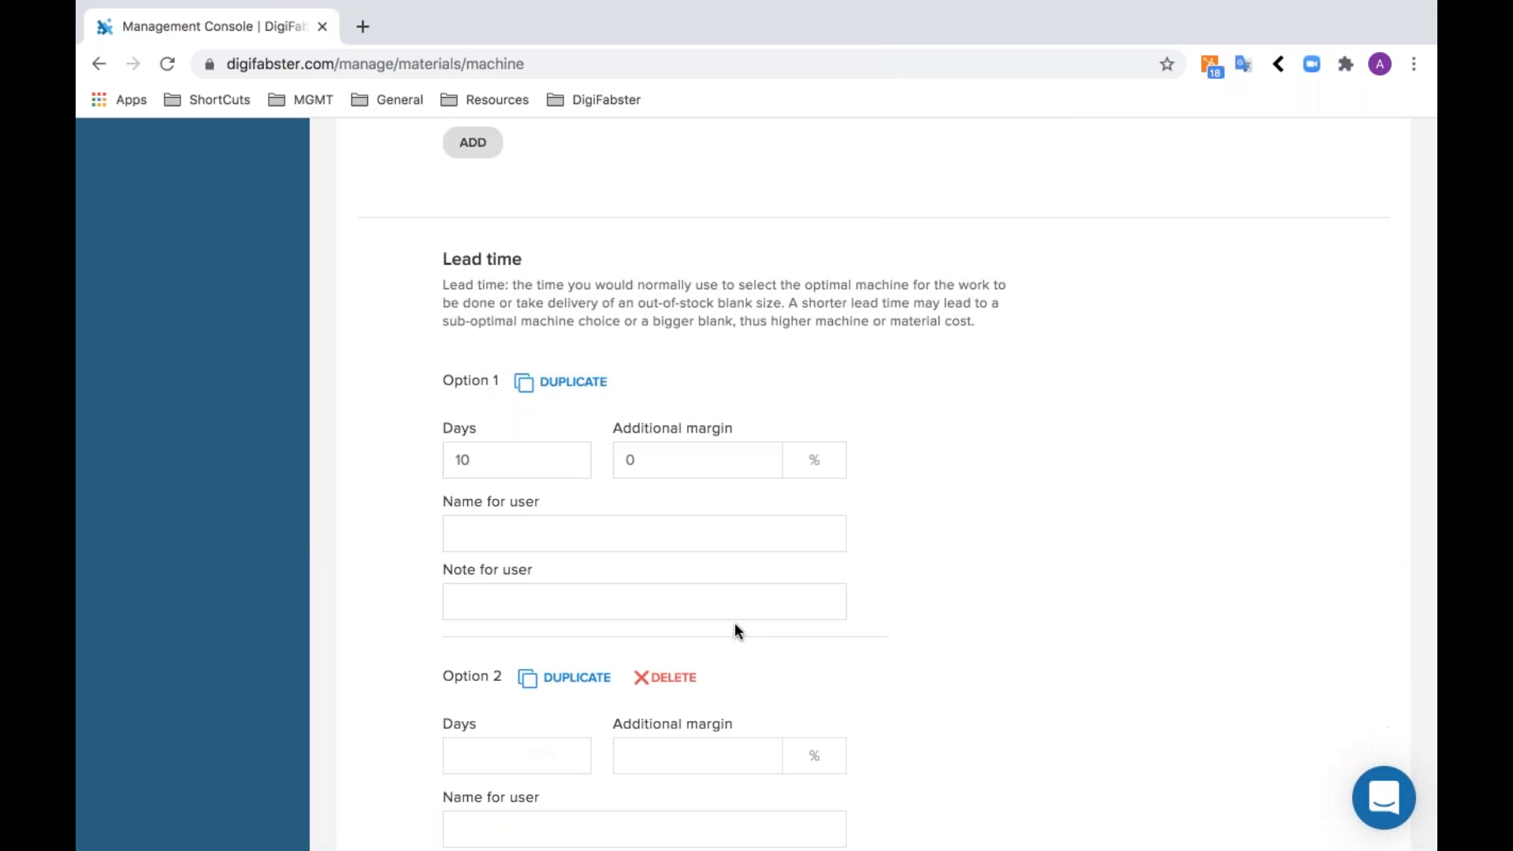
scroll(734, 622, "down", 2)
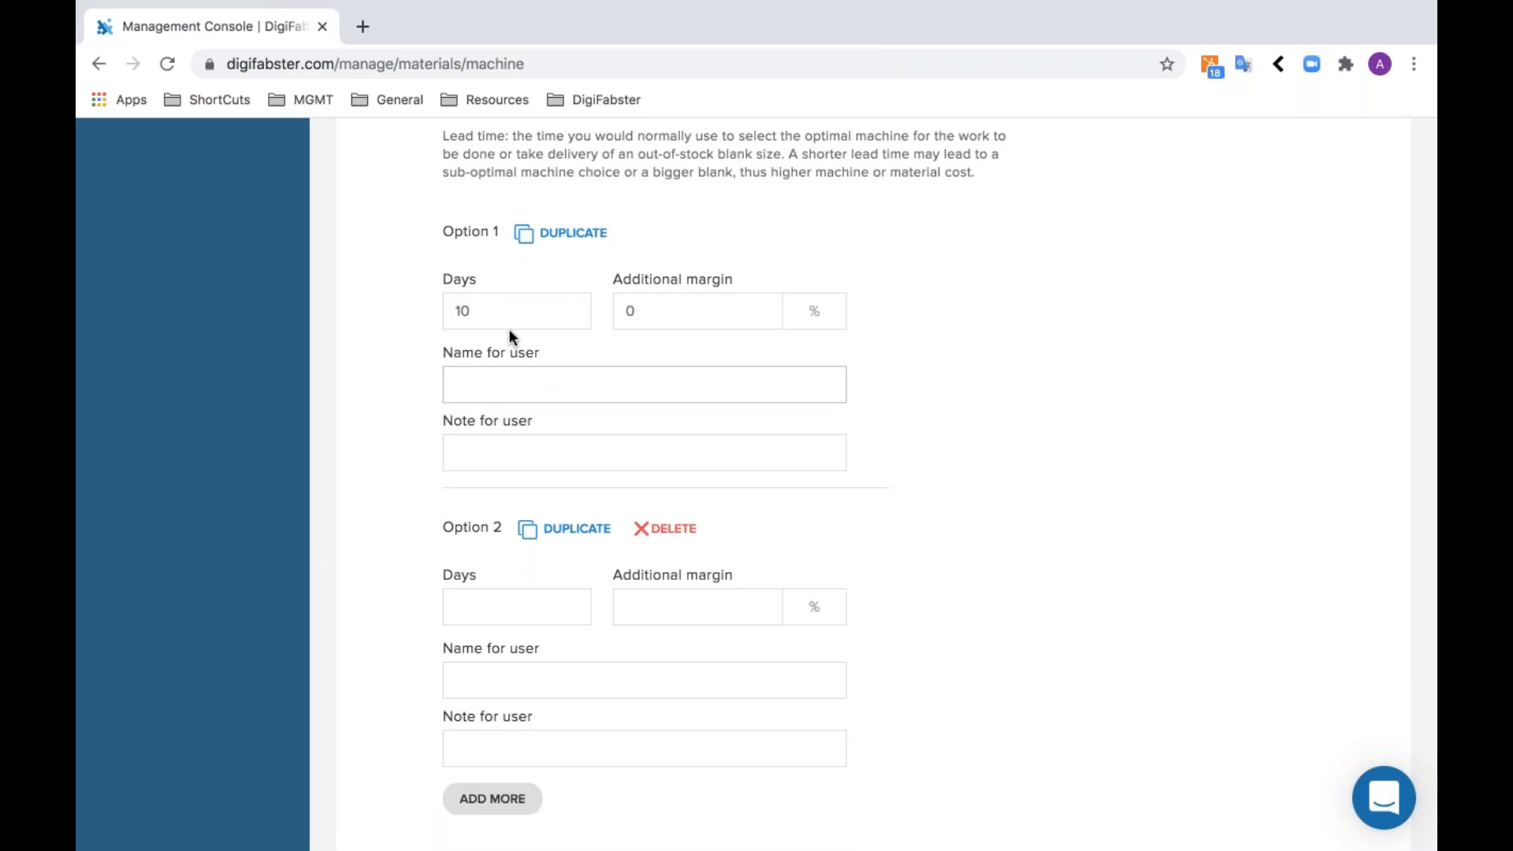
left_click(517, 596)
scroll(517, 596, "down", 3)
type("2")
key("Tab")
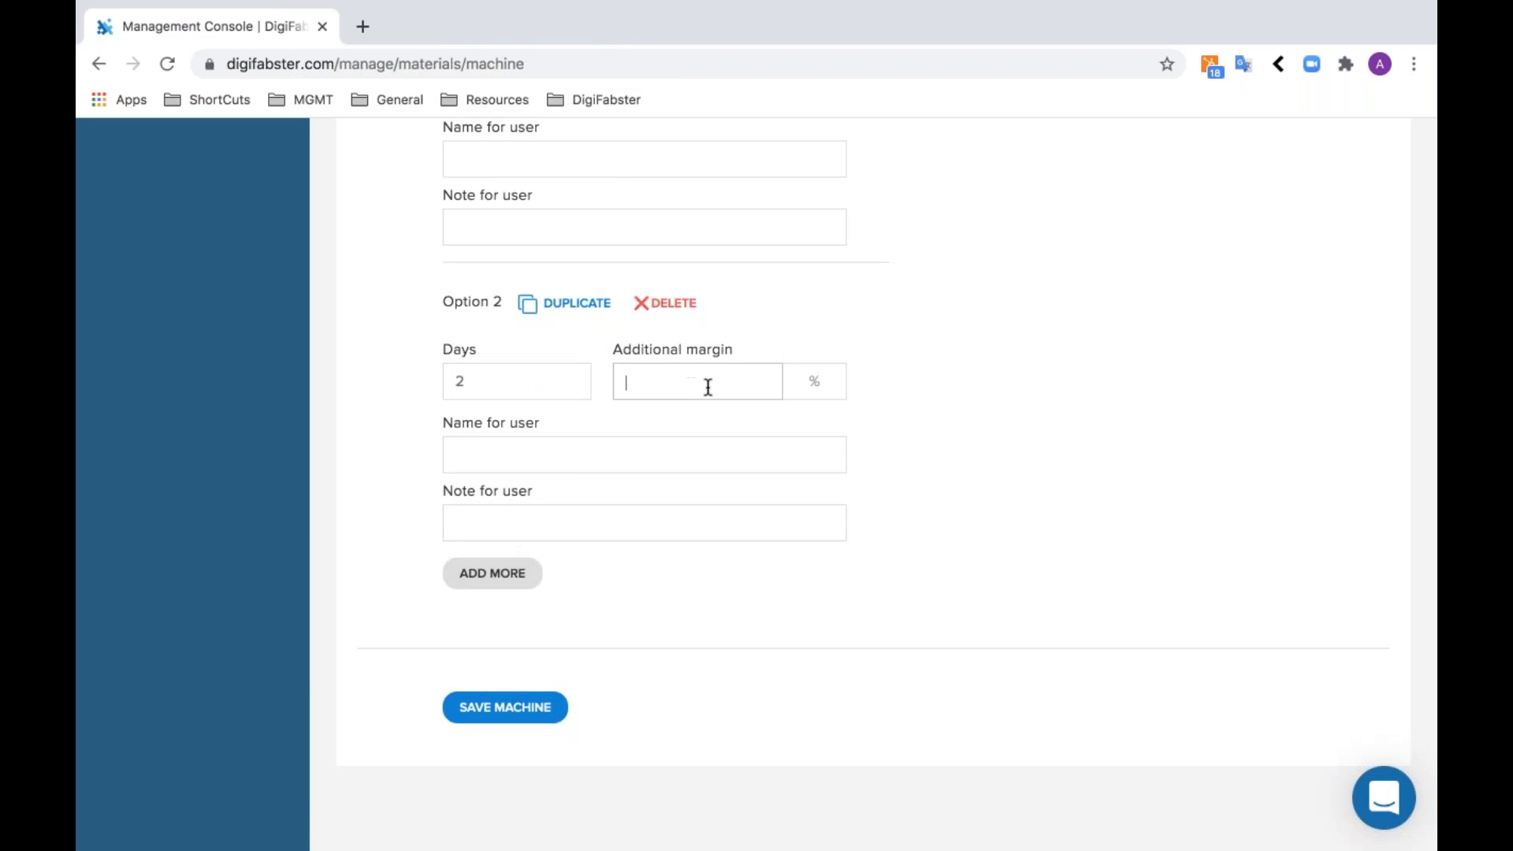
type("40")
- Save the new machine and continue to creating a material for it
left_click(957, 440)
left_click(535, 713)
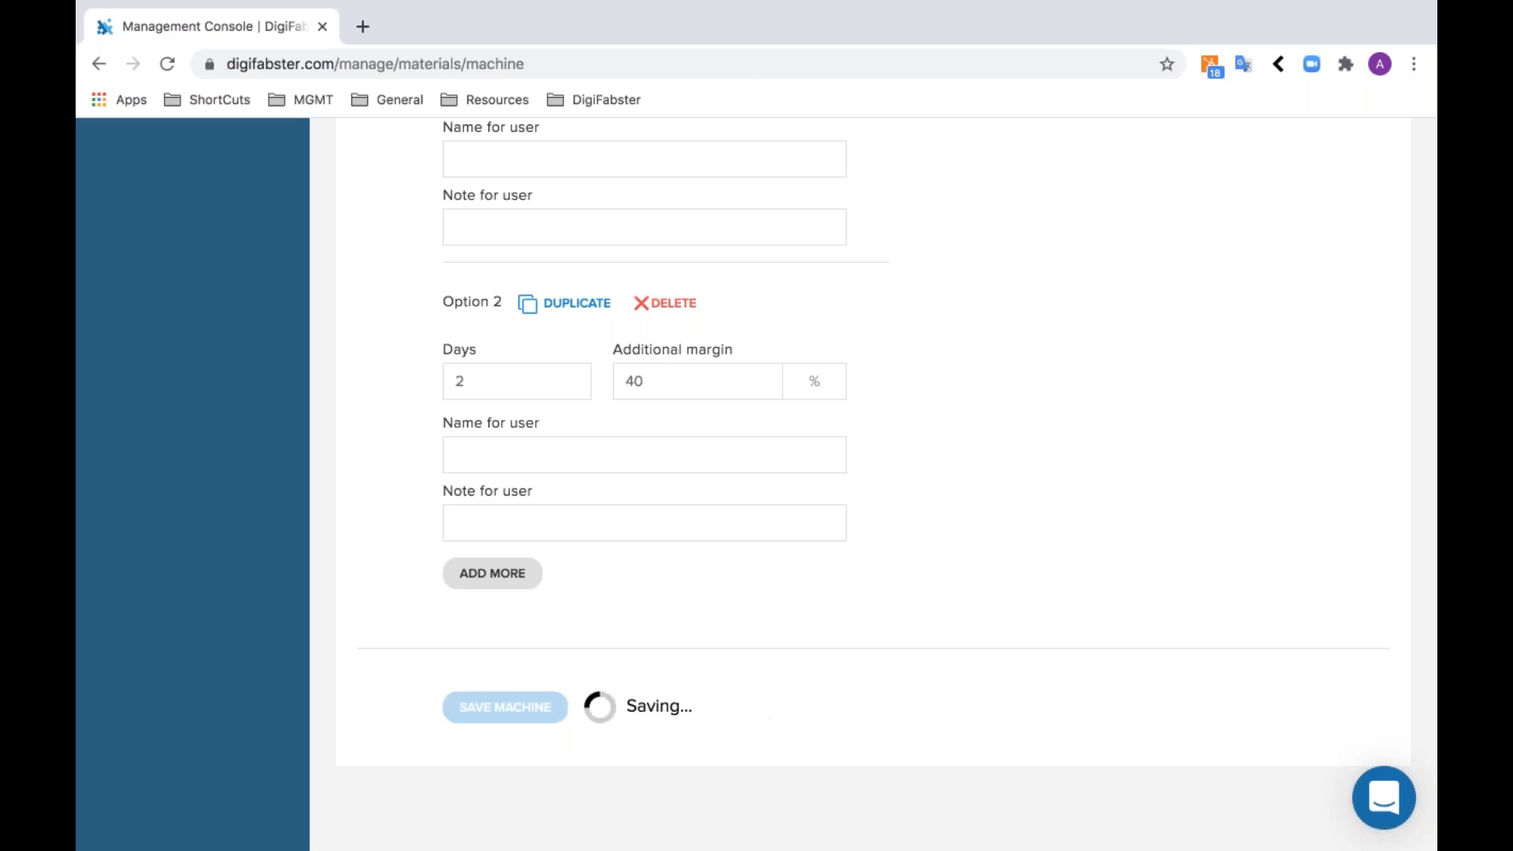
left_click(857, 538)
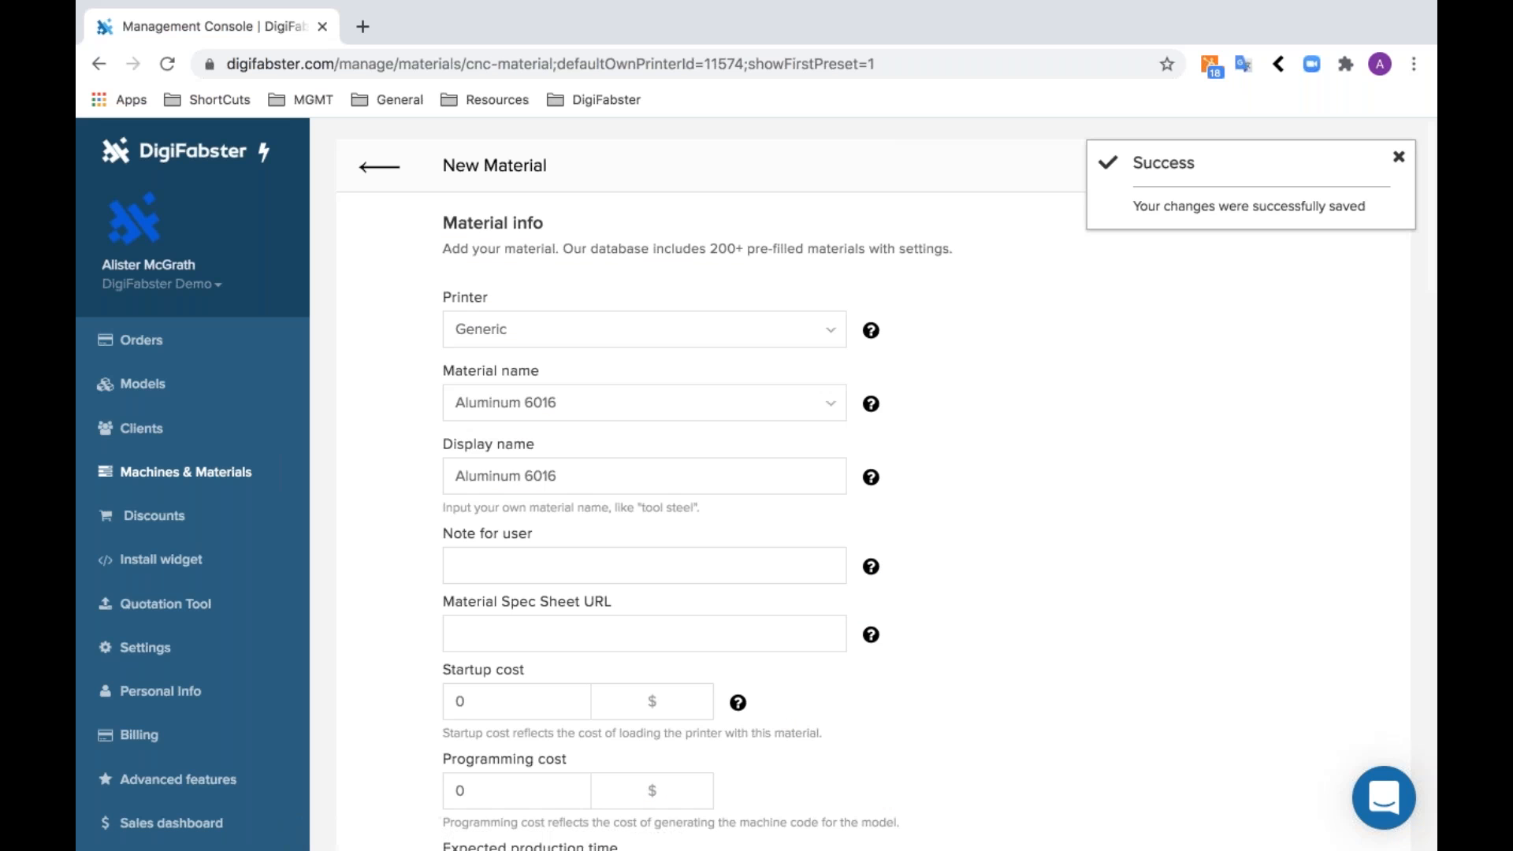
- Replace the preset material of the Generic machine with Aluminum 7075 from the material list
double_click(490, 402)
key("ctrl+a")
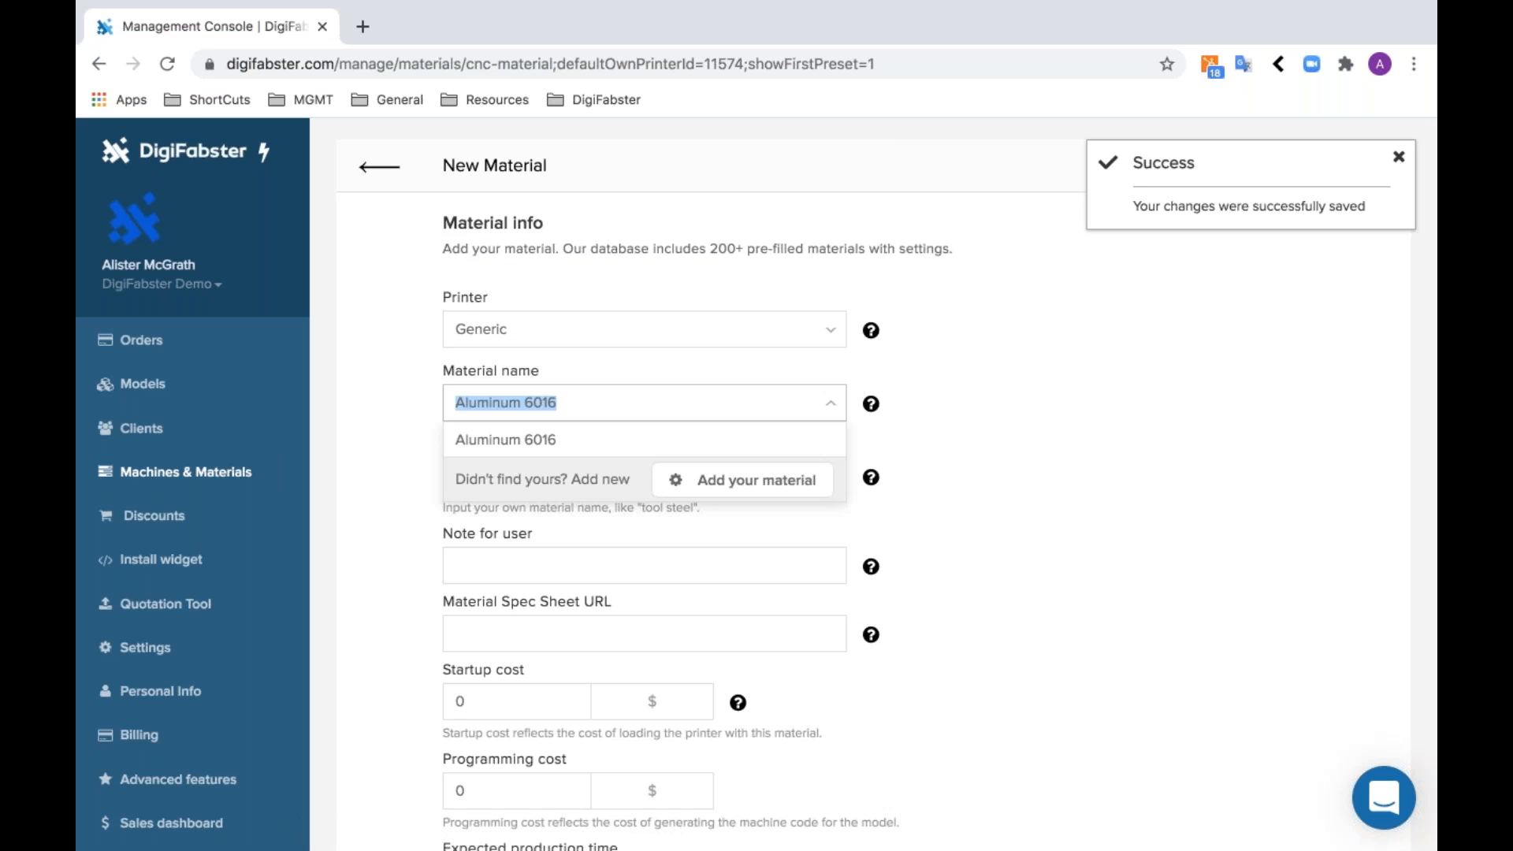
key("BackSpace")
key("Down")
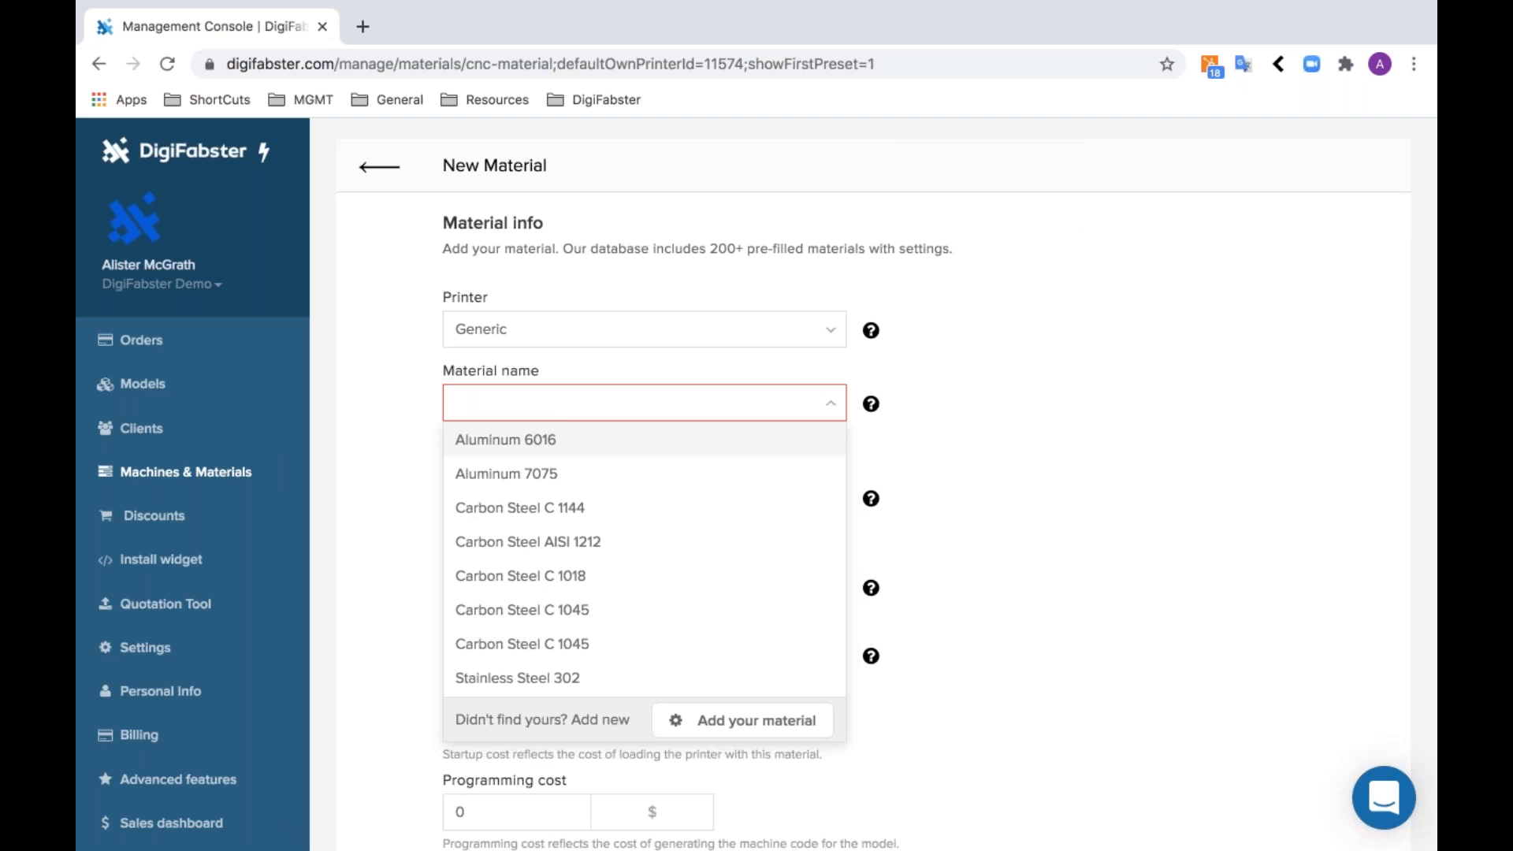
scroll(685, 513, "down", 2)
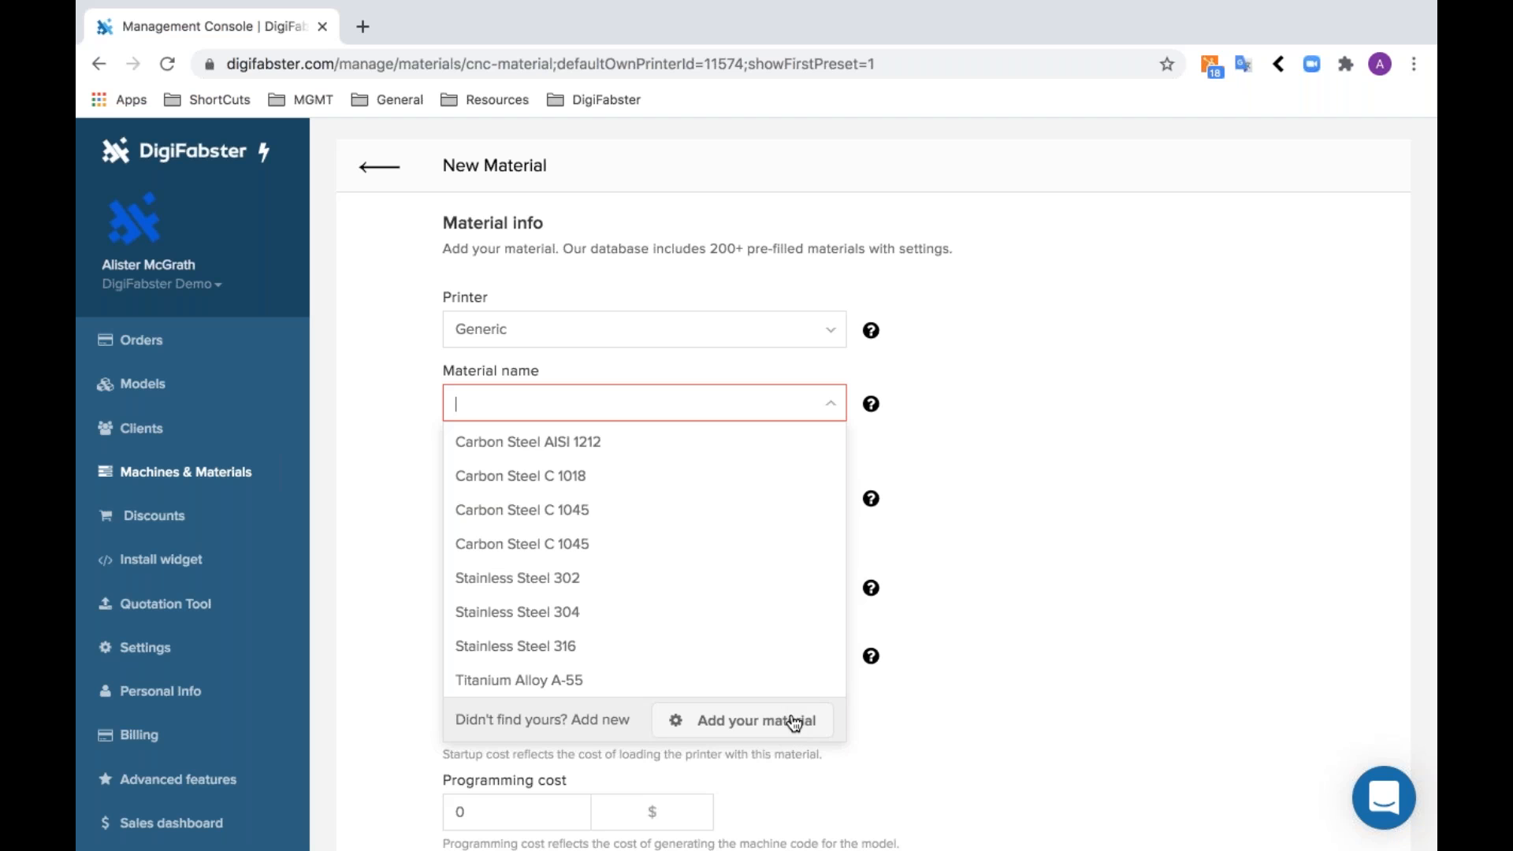
scroll(696, 527, "up", 3)
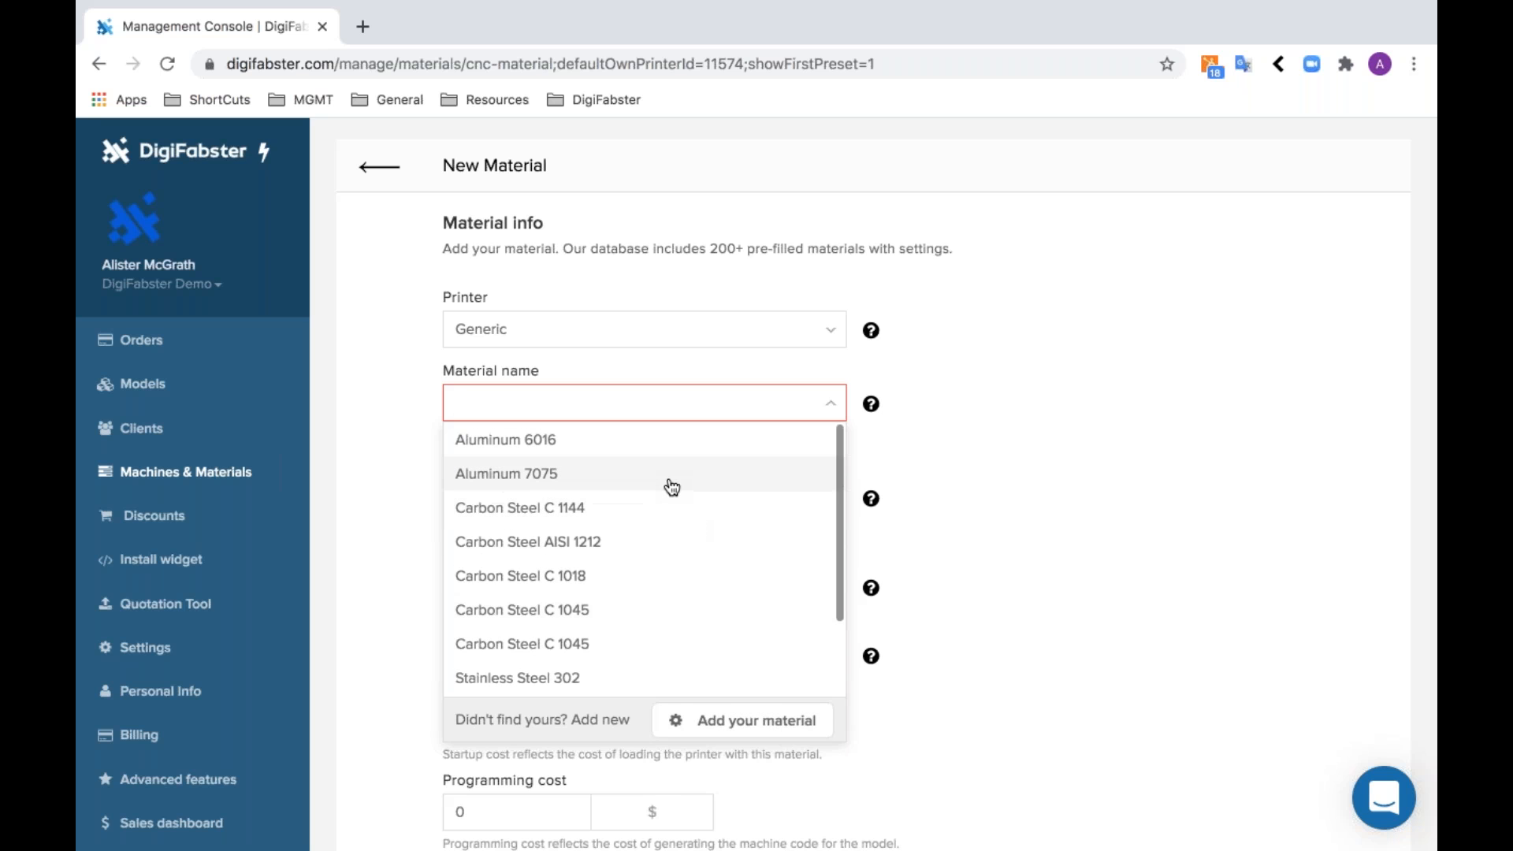
left_click(671, 477)
- Shorten the material's display name to "Aluminum"
left_click(658, 481)
key("BackSpace")
key("BackSpace")
key("BackSpace")
key("BackSpace")
key("BackSpace")
left_click(1002, 560)
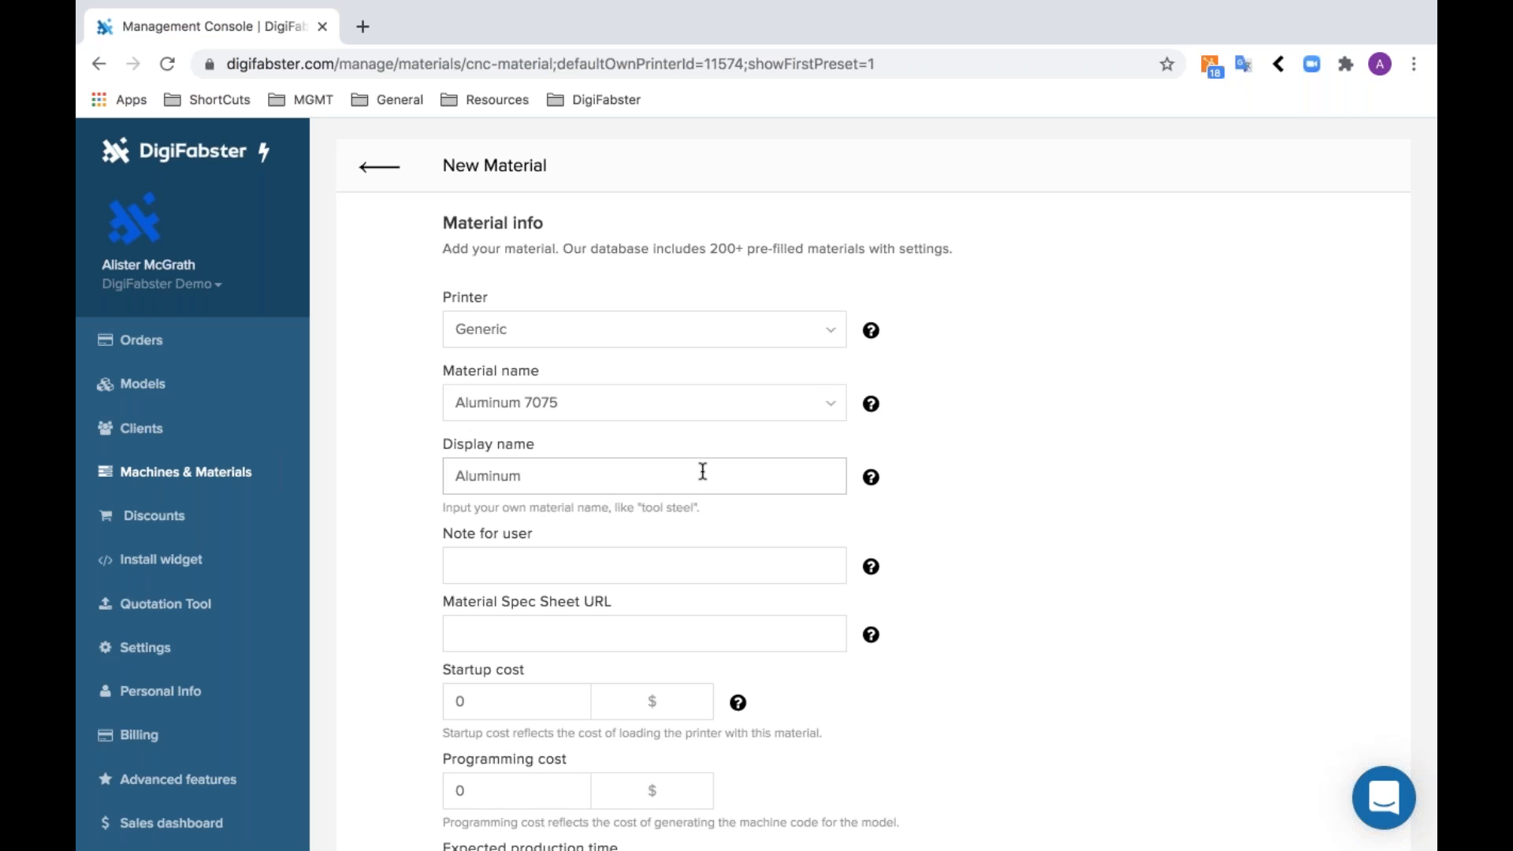
- Set the material's programming cost to $75
scroll(704, 504, "down", 4)
left_click(697, 283)
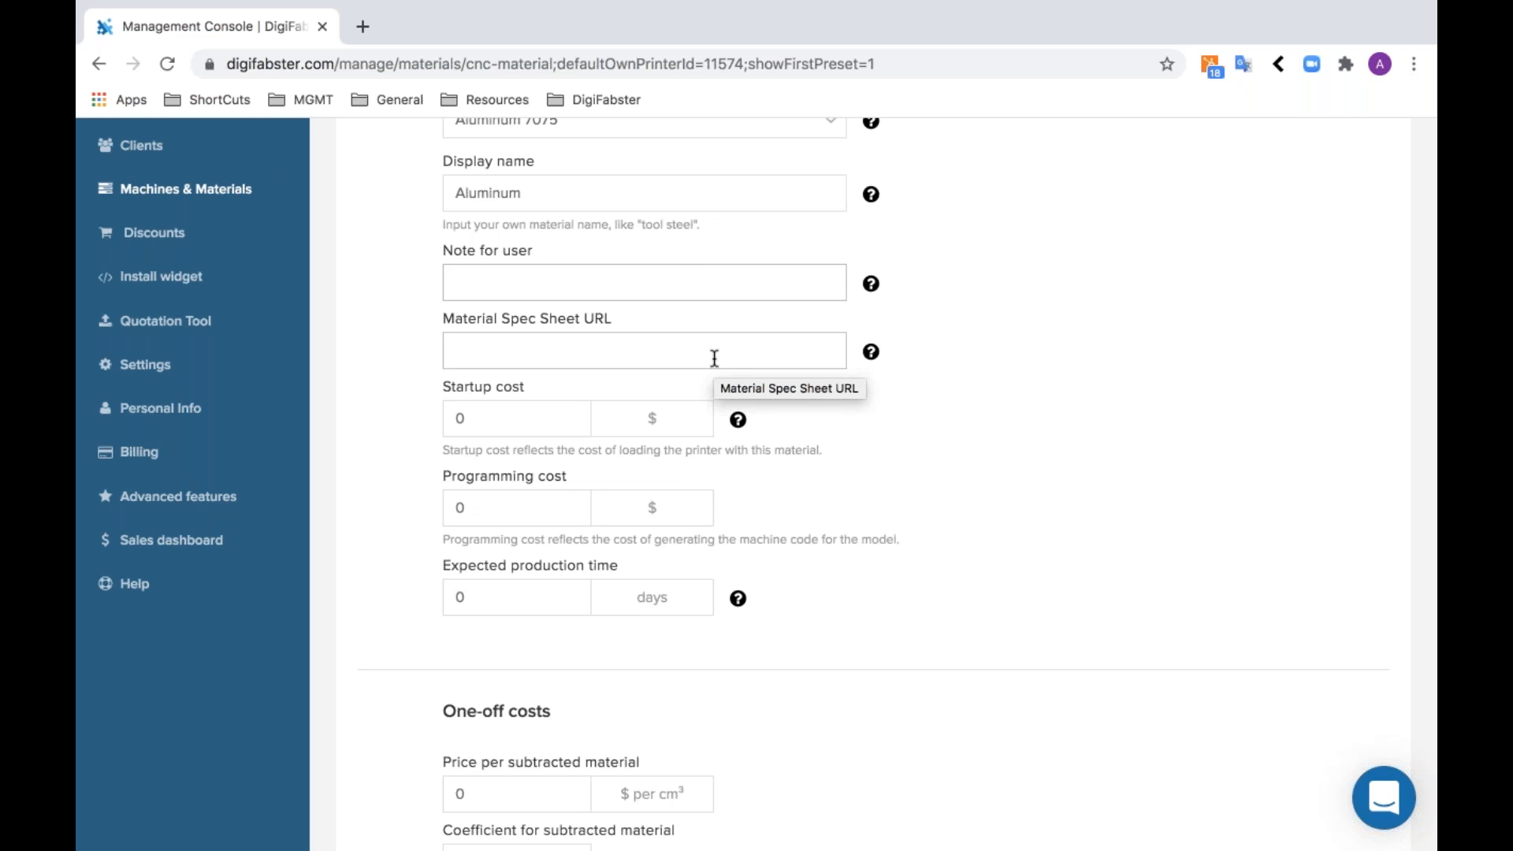
left_click(524, 406)
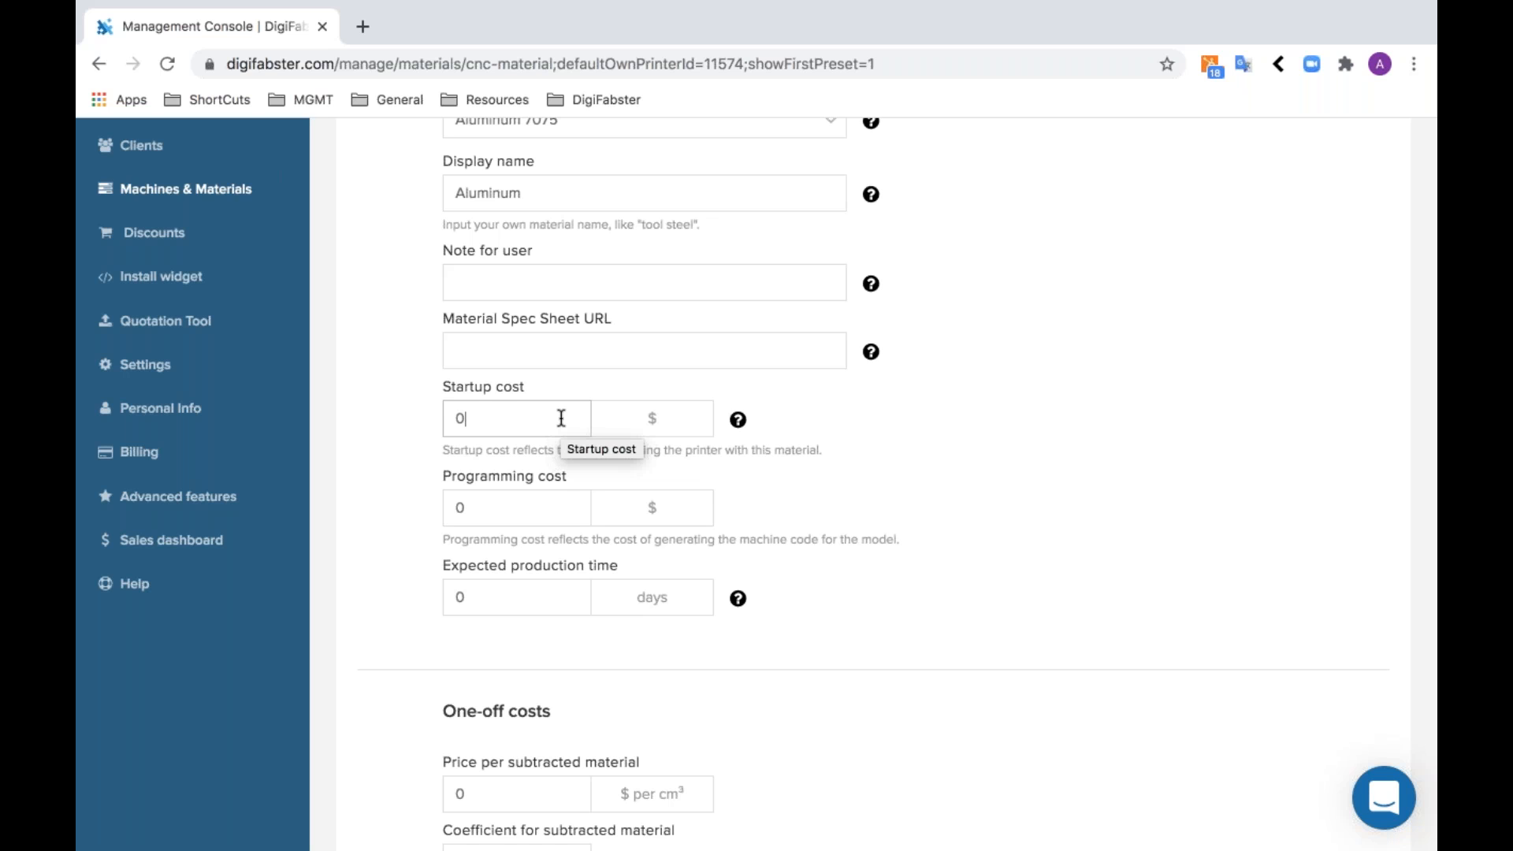
left_click(522, 500)
key("BackSpace")
type("75")
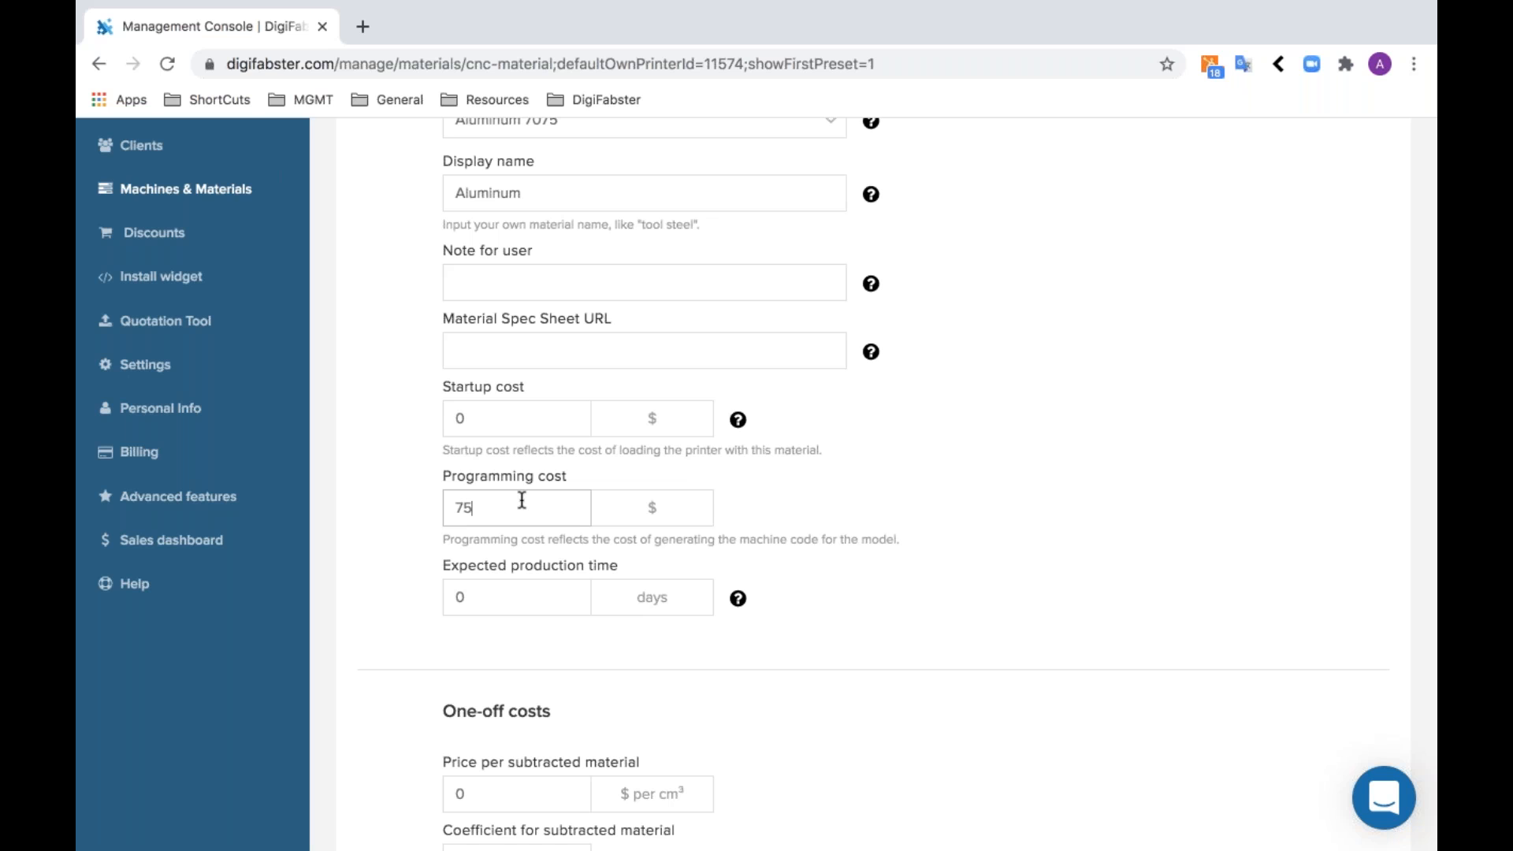
- Set the material's expected production time to 5 days
key("Tab")
scroll(707, 631, "down", 3)
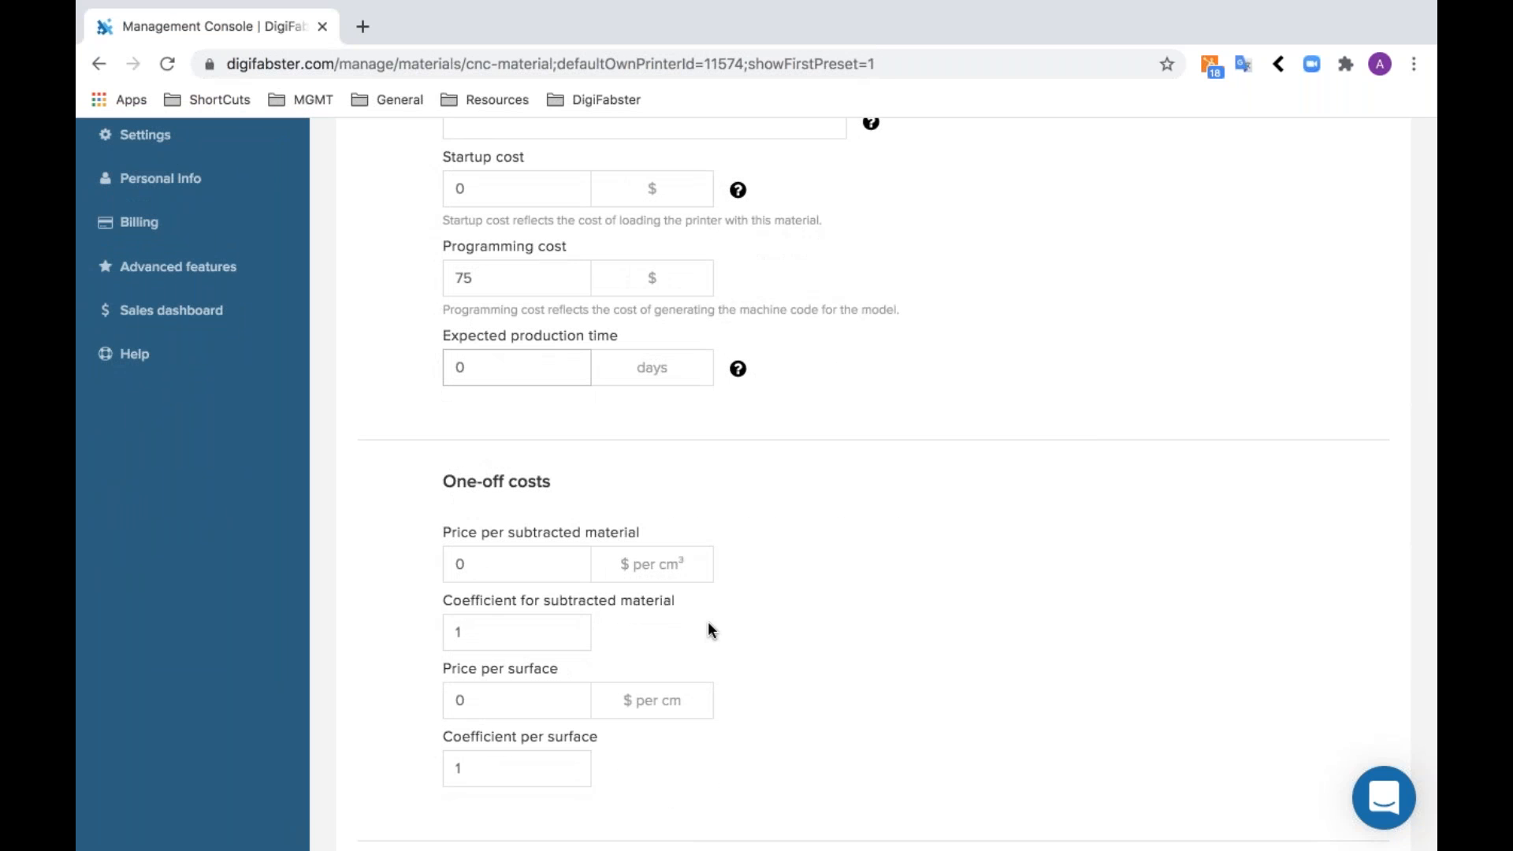
key("BackSpace")
type("5")
- Review the material specs: minimal wall thickness, machinability, work hardening exponent and extra material added to the bounding box
scroll(778, 489, "down", 8)
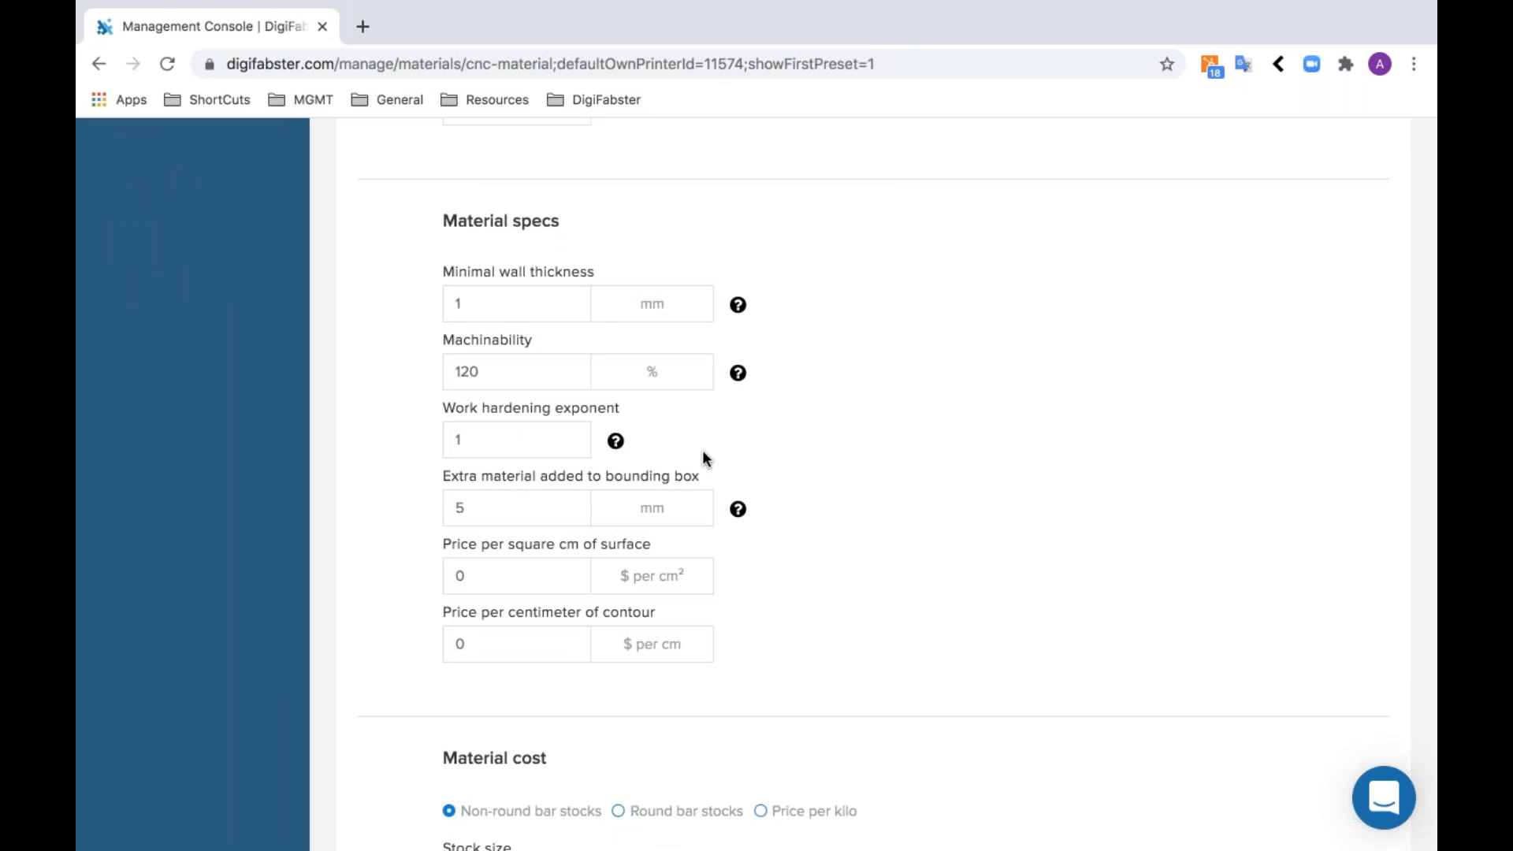
scroll(702, 450, "down", 1)
left_click(470, 271)
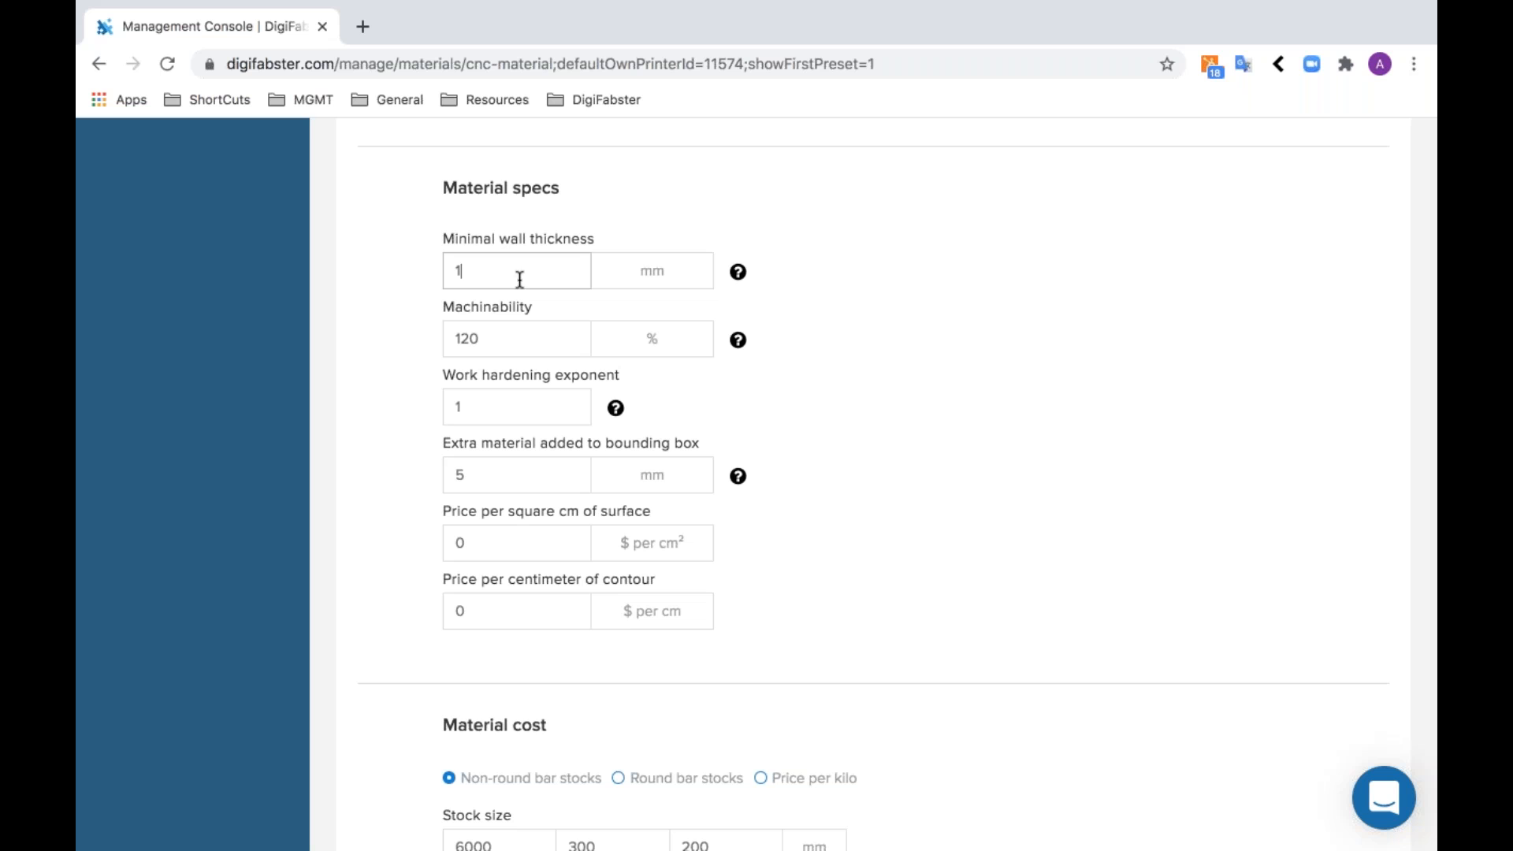
key("Tab")
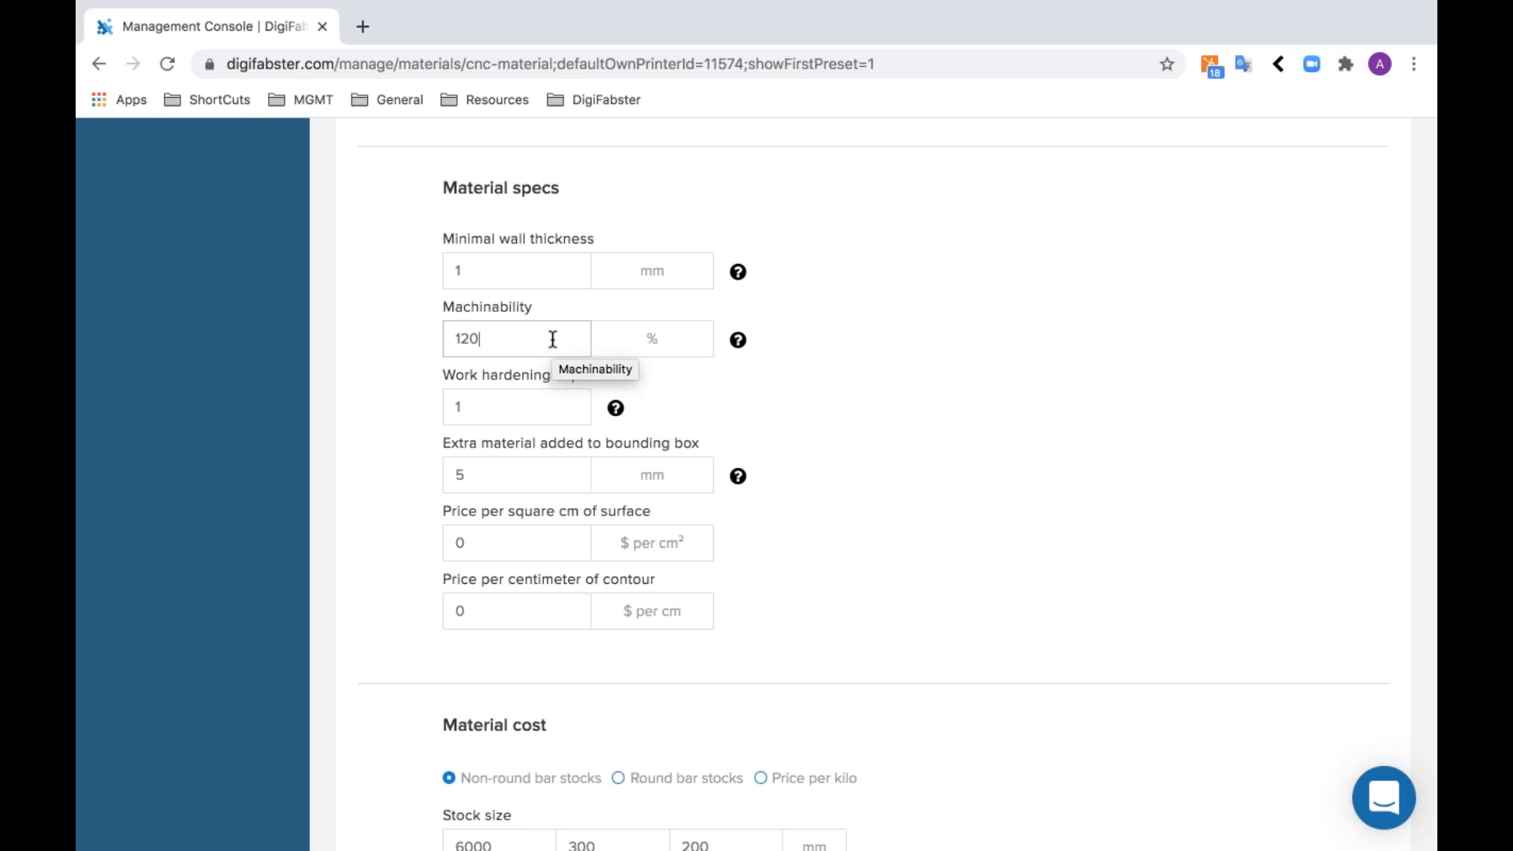
left_click(561, 407)
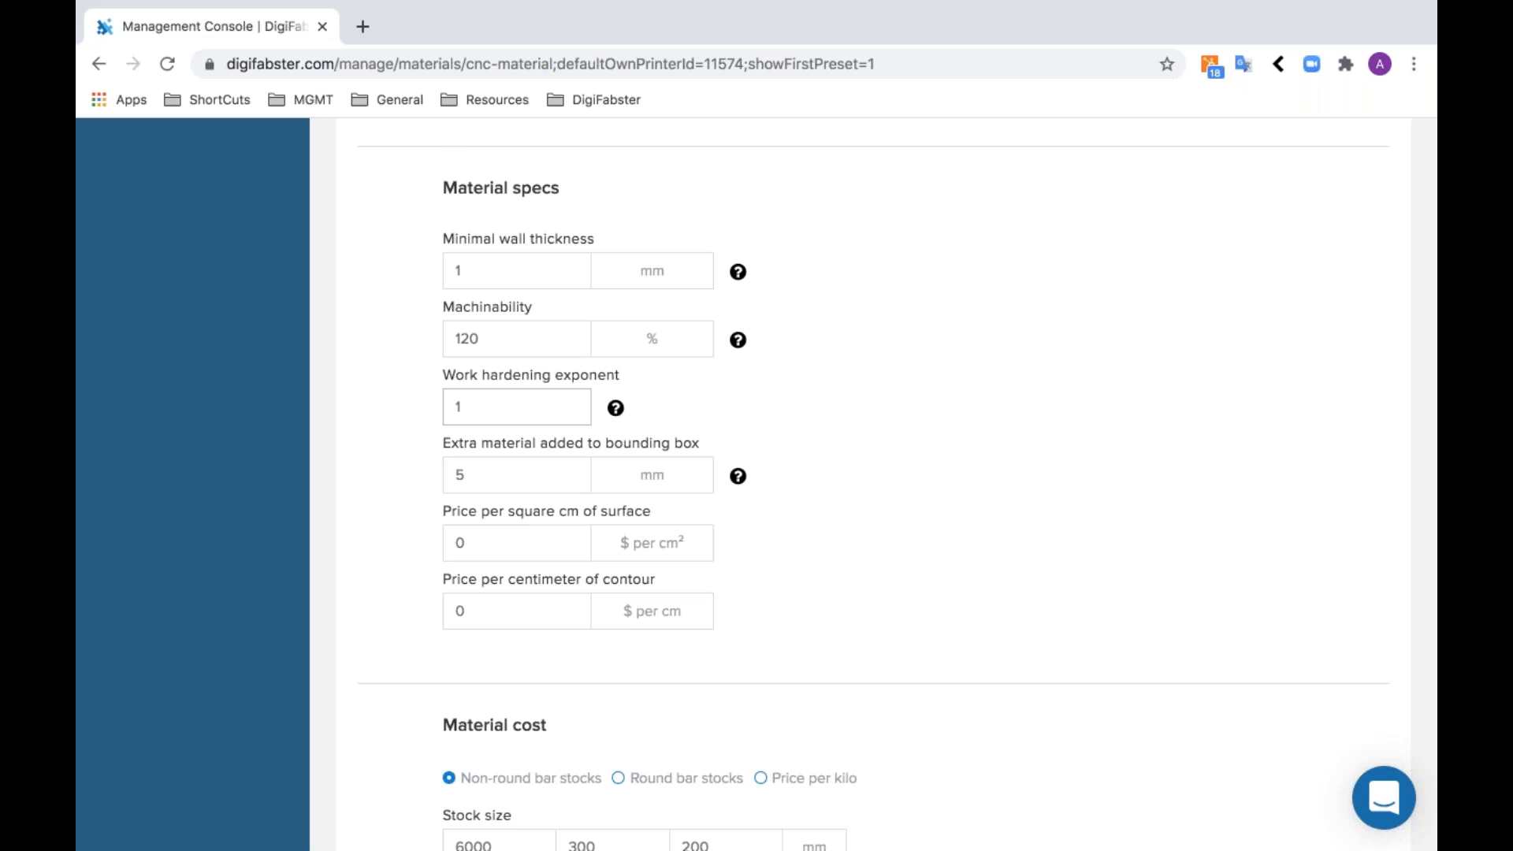
scroll(550, 383, "down", 1)
left_click(550, 383)
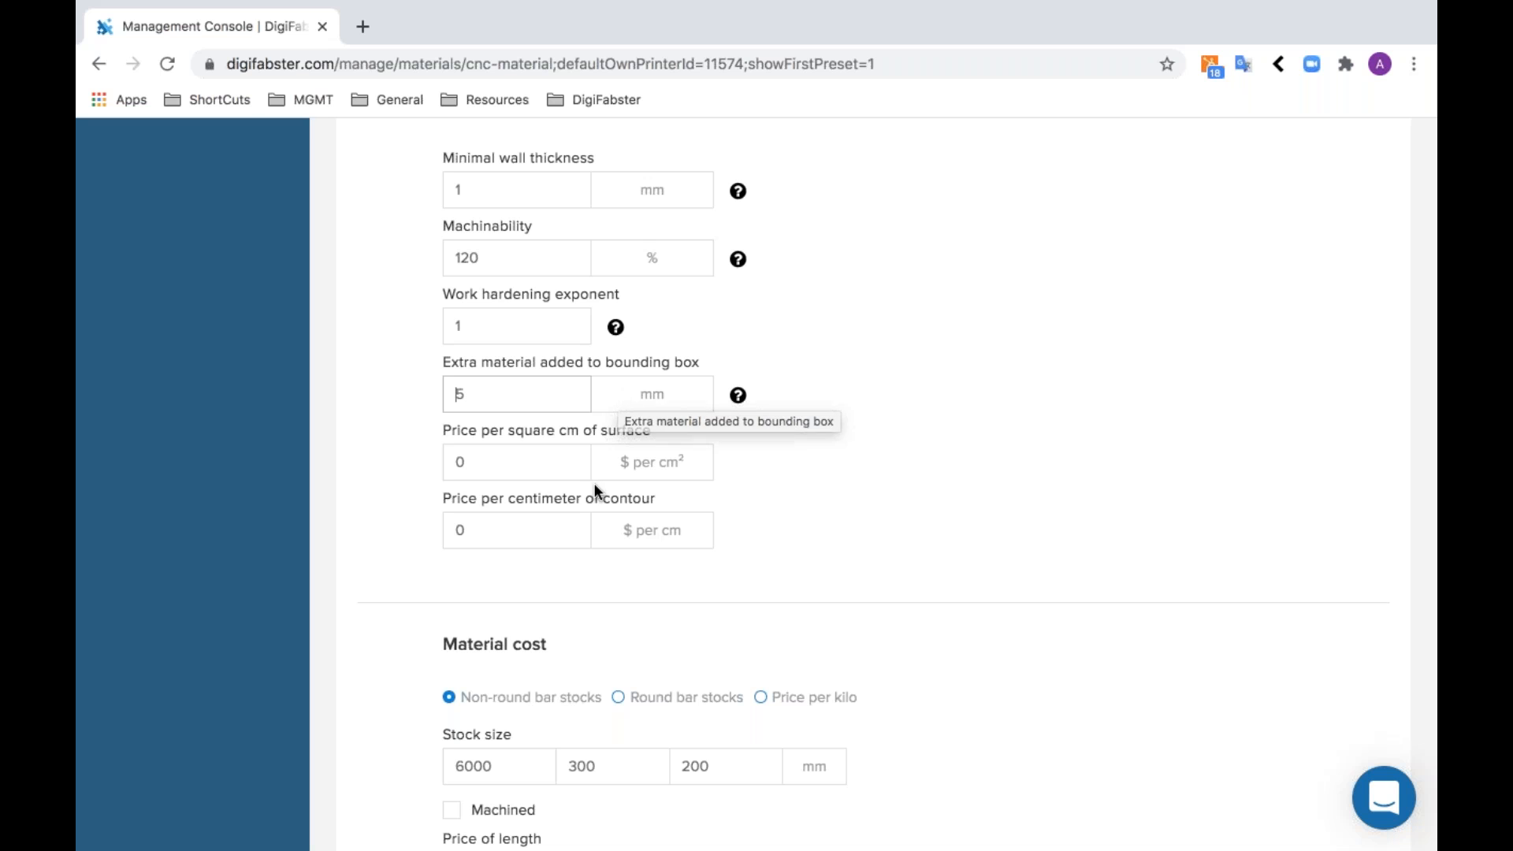
- Set the material's price per square cm of surface to $0.10
scroll(835, 483, "down", 3)
left_click(557, 328)
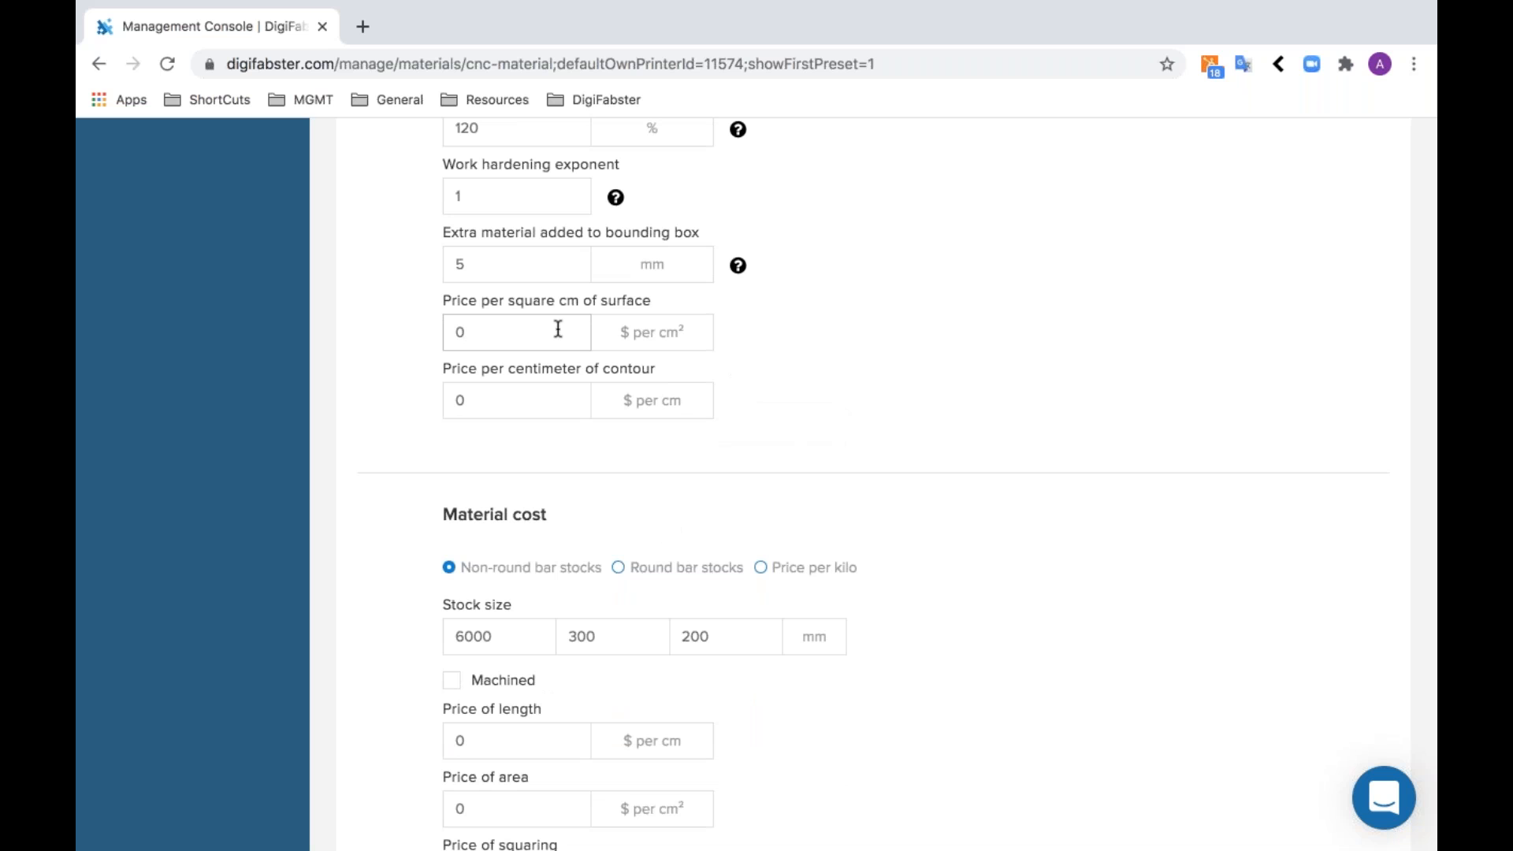
type(".10")
left_click(792, 442)
- Base the material cost on price per kilo, with a density of 2.4 gram per cm³ and a price of $2 per kilogram
scroll(792, 434, "down", 4)
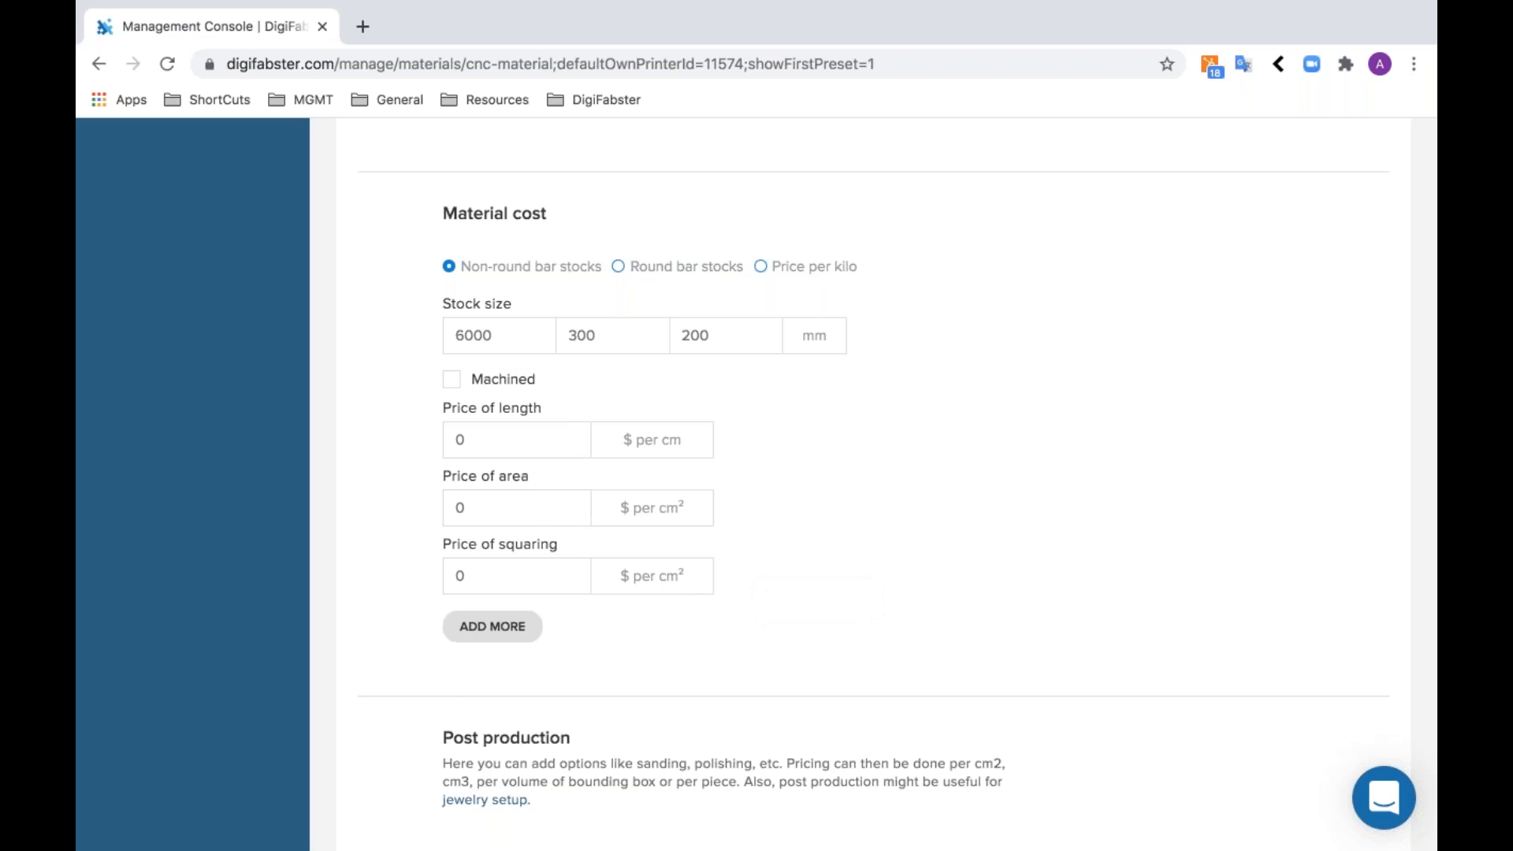
left_click(654, 266)
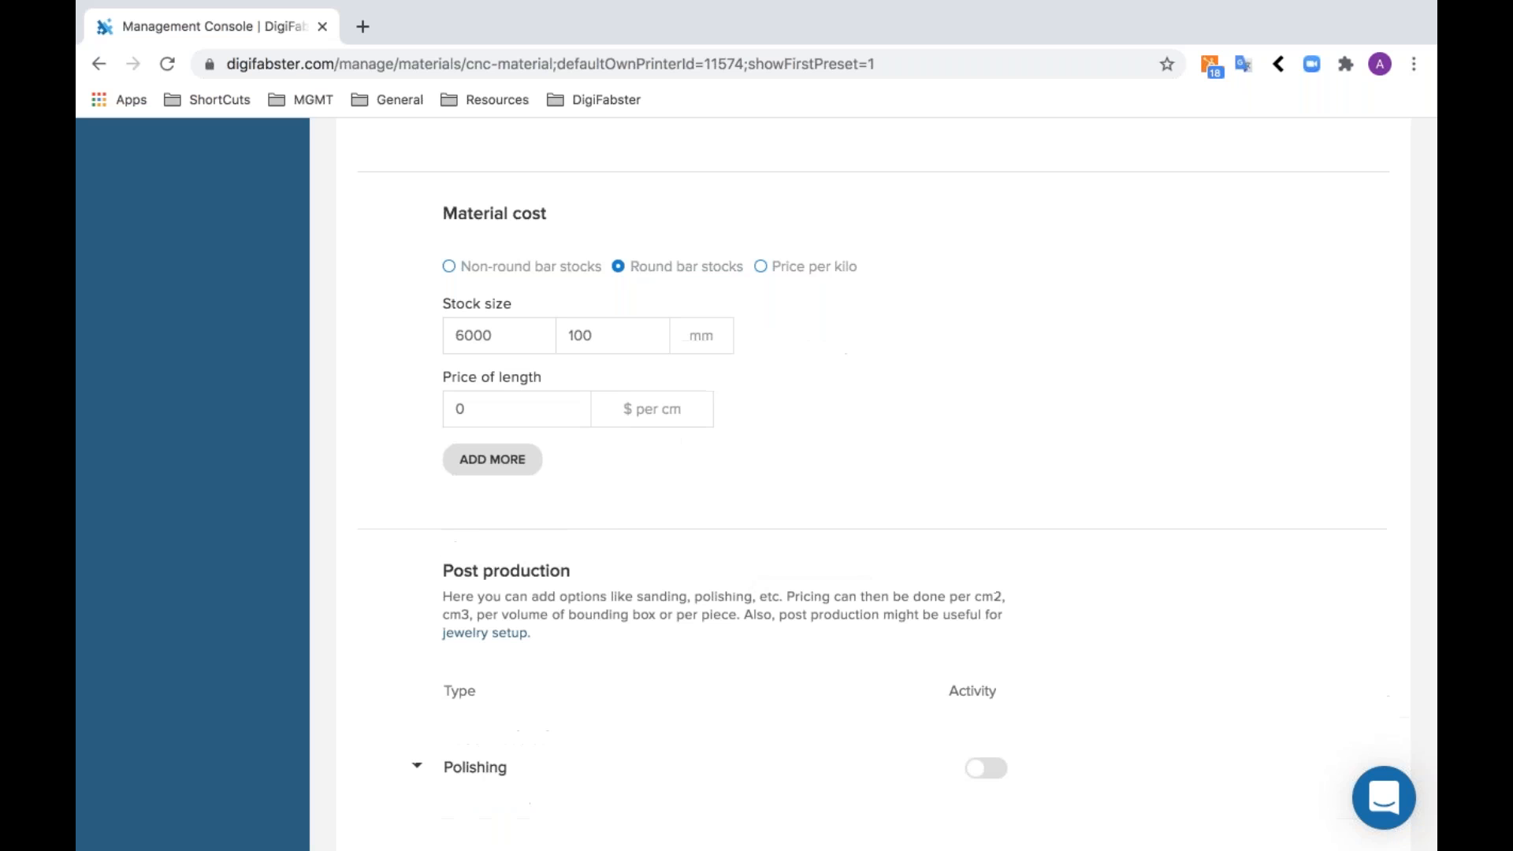
left_click(789, 277)
left_click(501, 348)
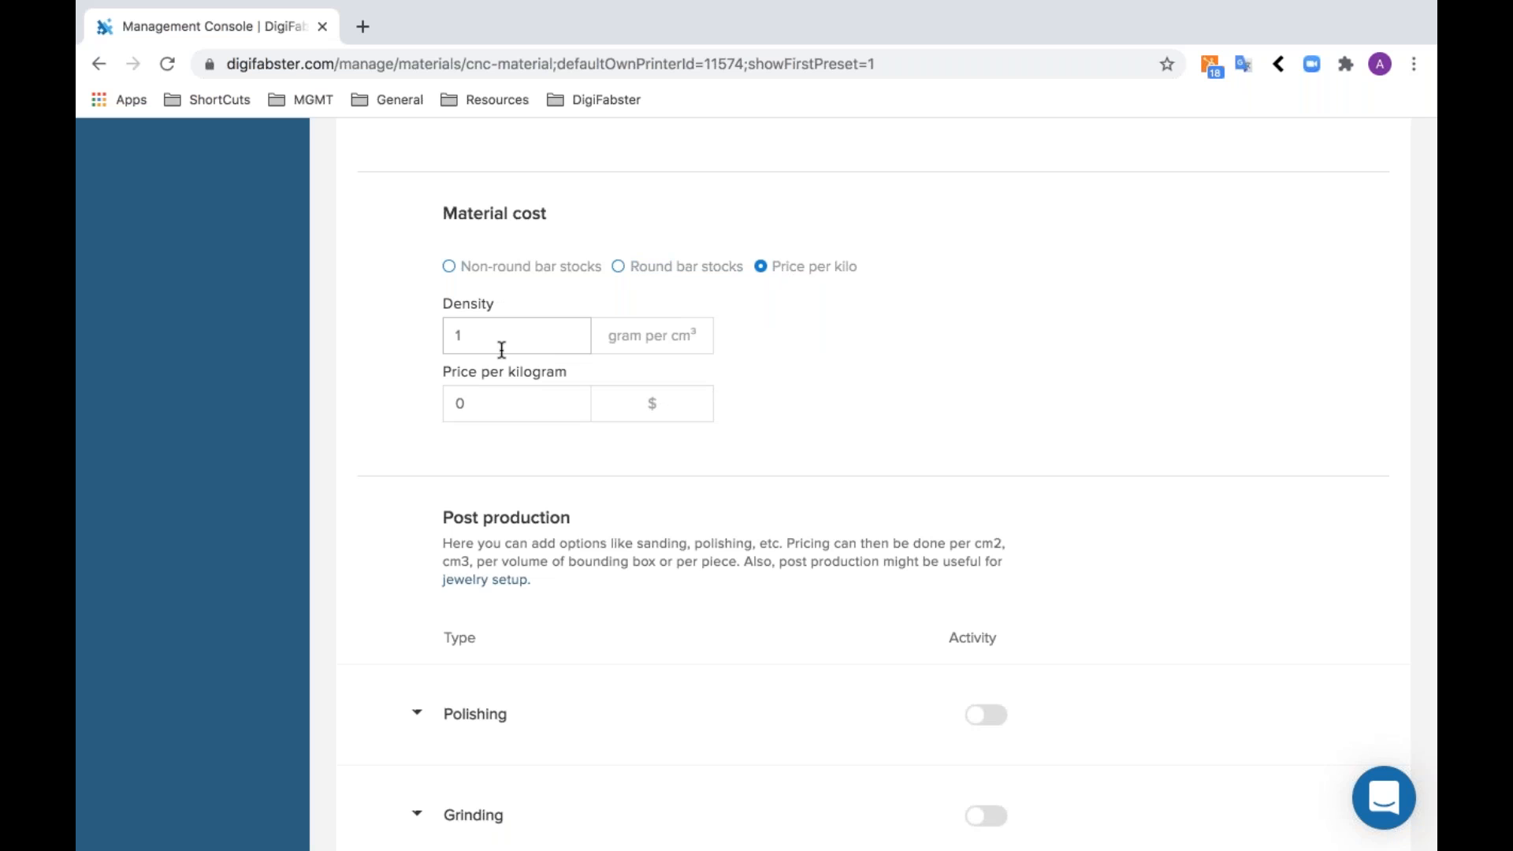
key("BackSpace")
type("2.4")
left_click(461, 419)
key("BackSpace")
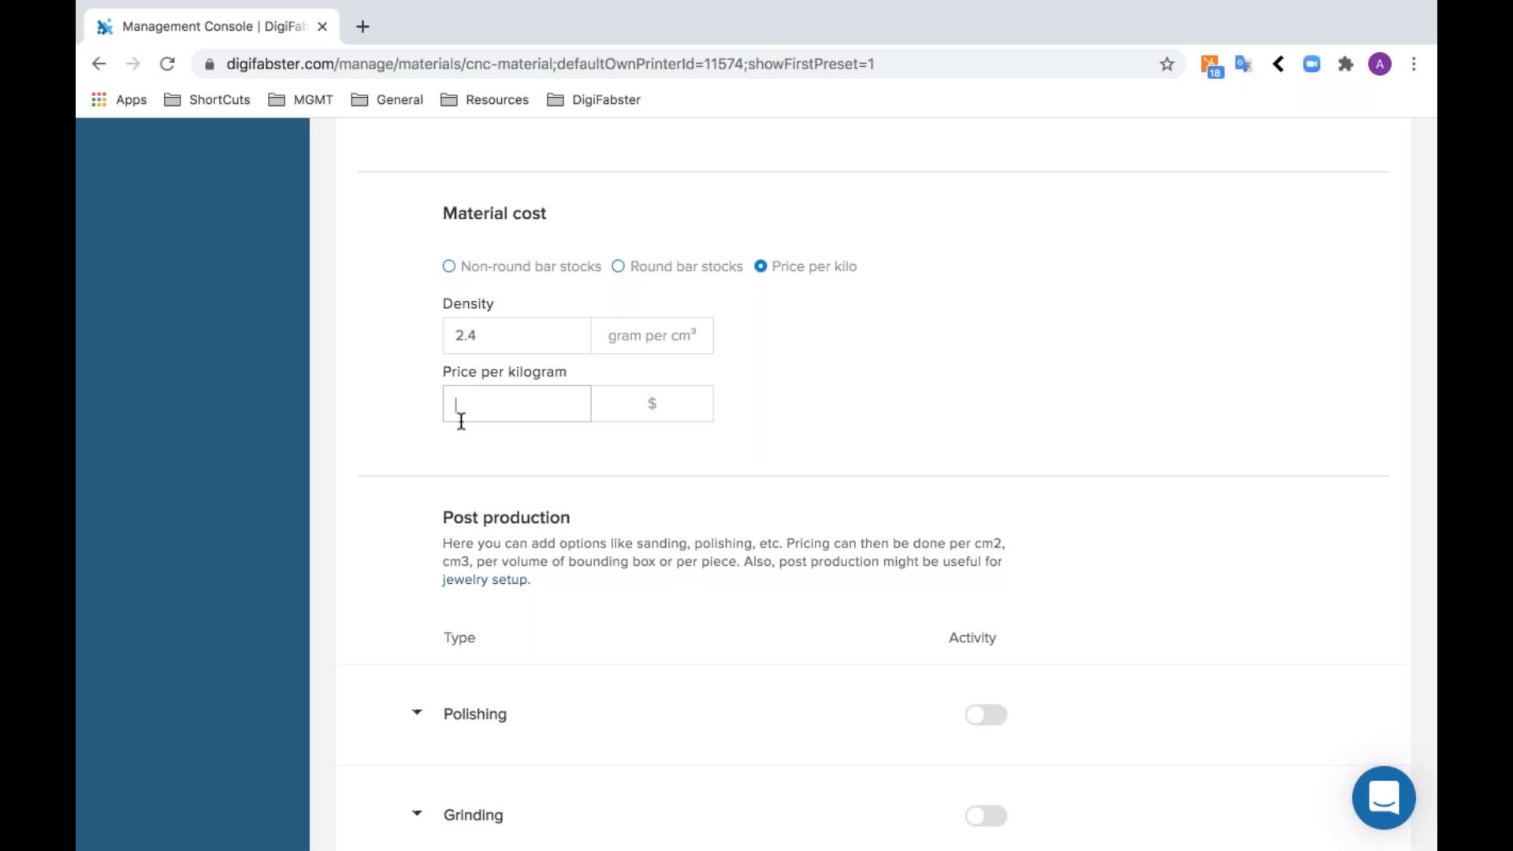
type("2")
left_click(599, 464)
- Activate Grinding as a post-production option priced at $0.10 per cm² of model surface
scroll(601, 465, "down", 5)
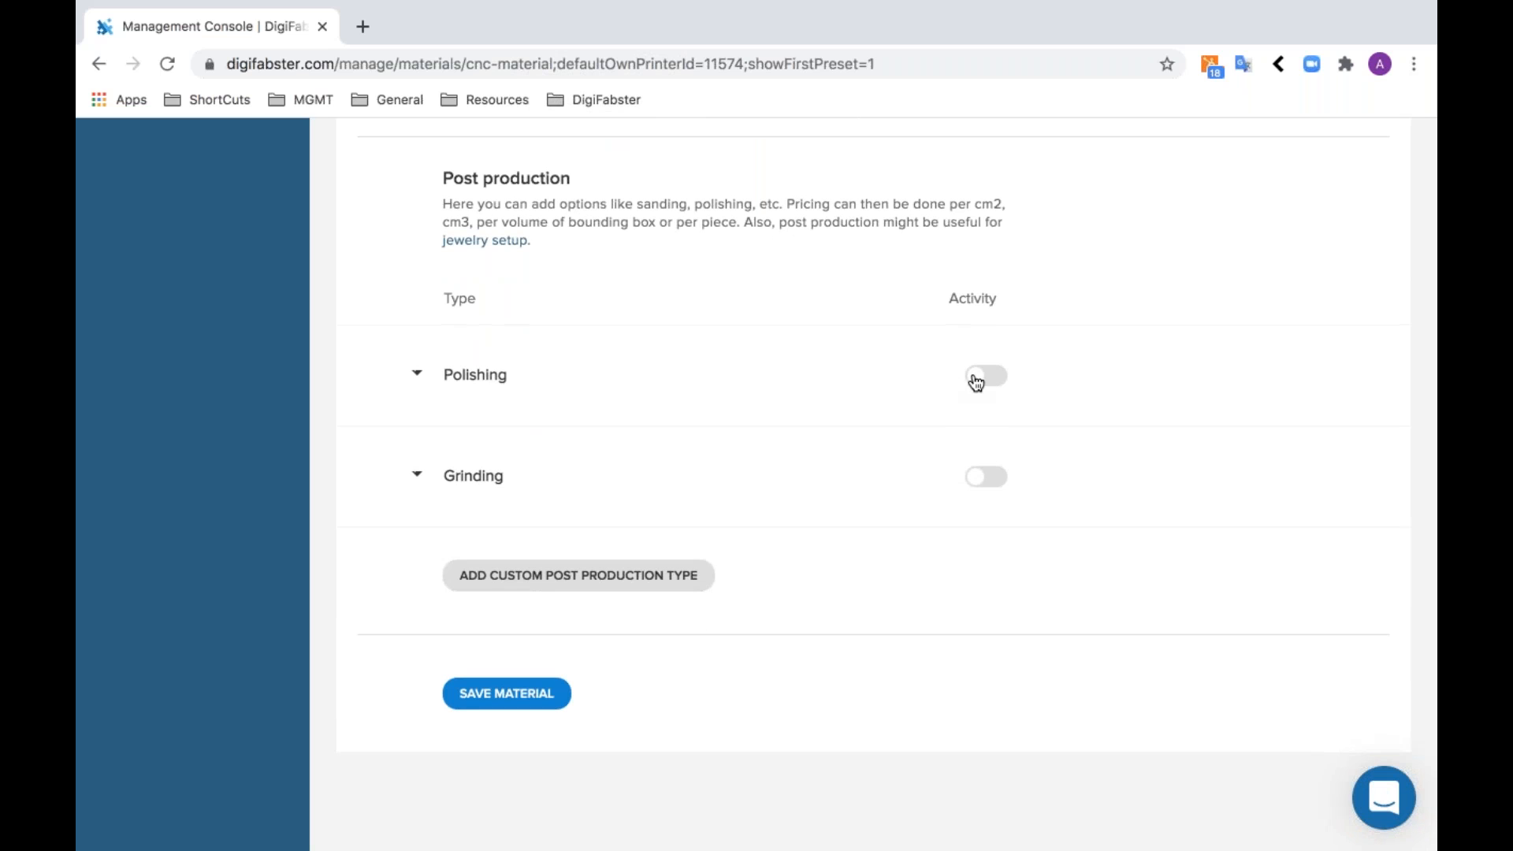
left_click(989, 481)
scroll(1009, 638, "down", 4)
left_click(628, 361)
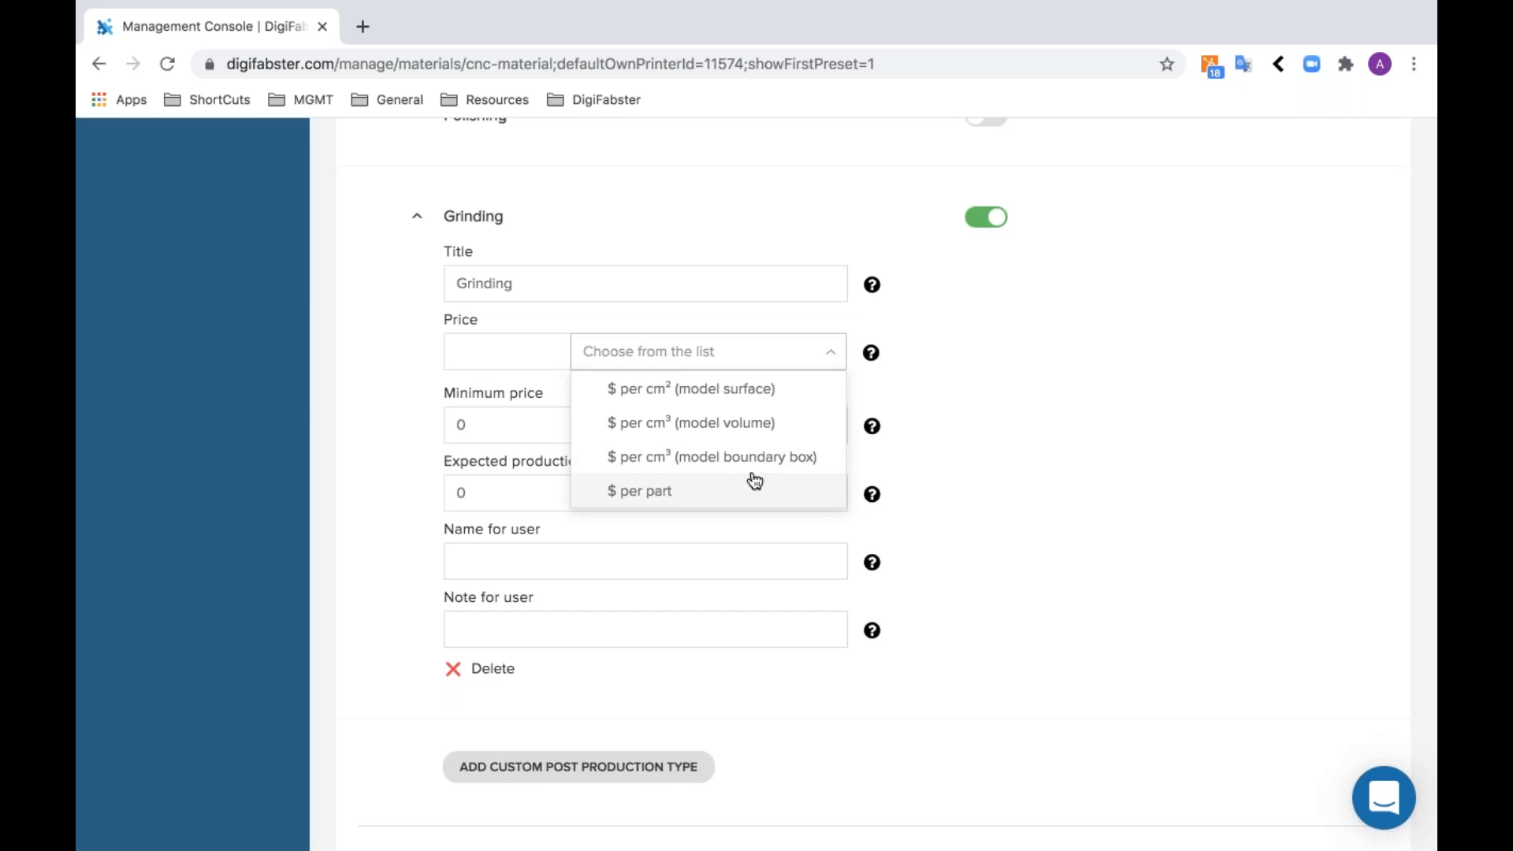
left_click(765, 398)
type("0.10")
- Set Grinding's minimum price to 5 and its expected production days to 1
left_click(580, 435)
key("BackSpace")
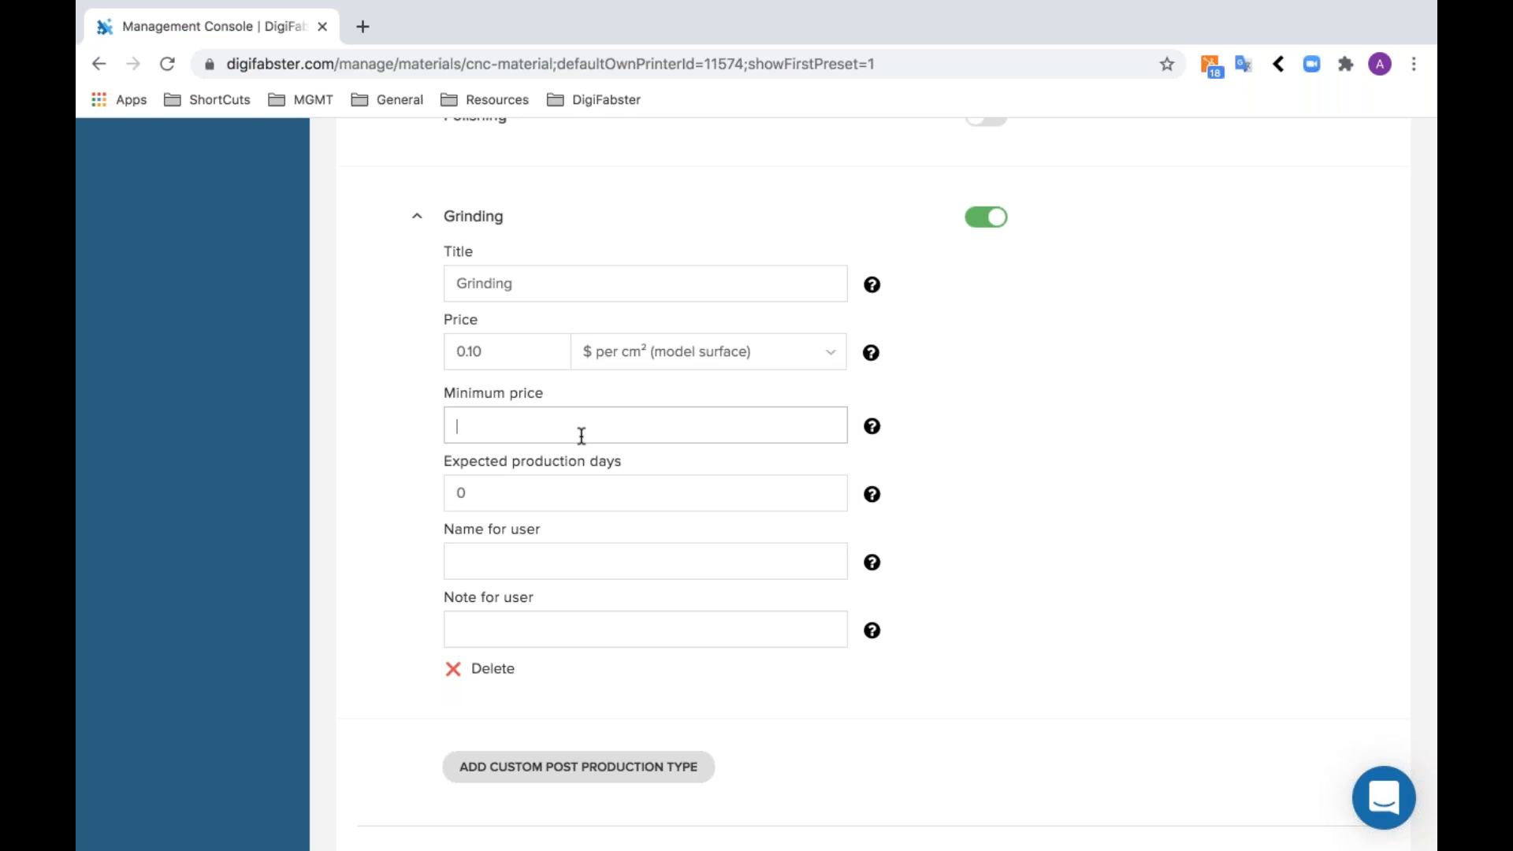
type("5")
left_click(607, 487)
key("BackSpace")
type("3")
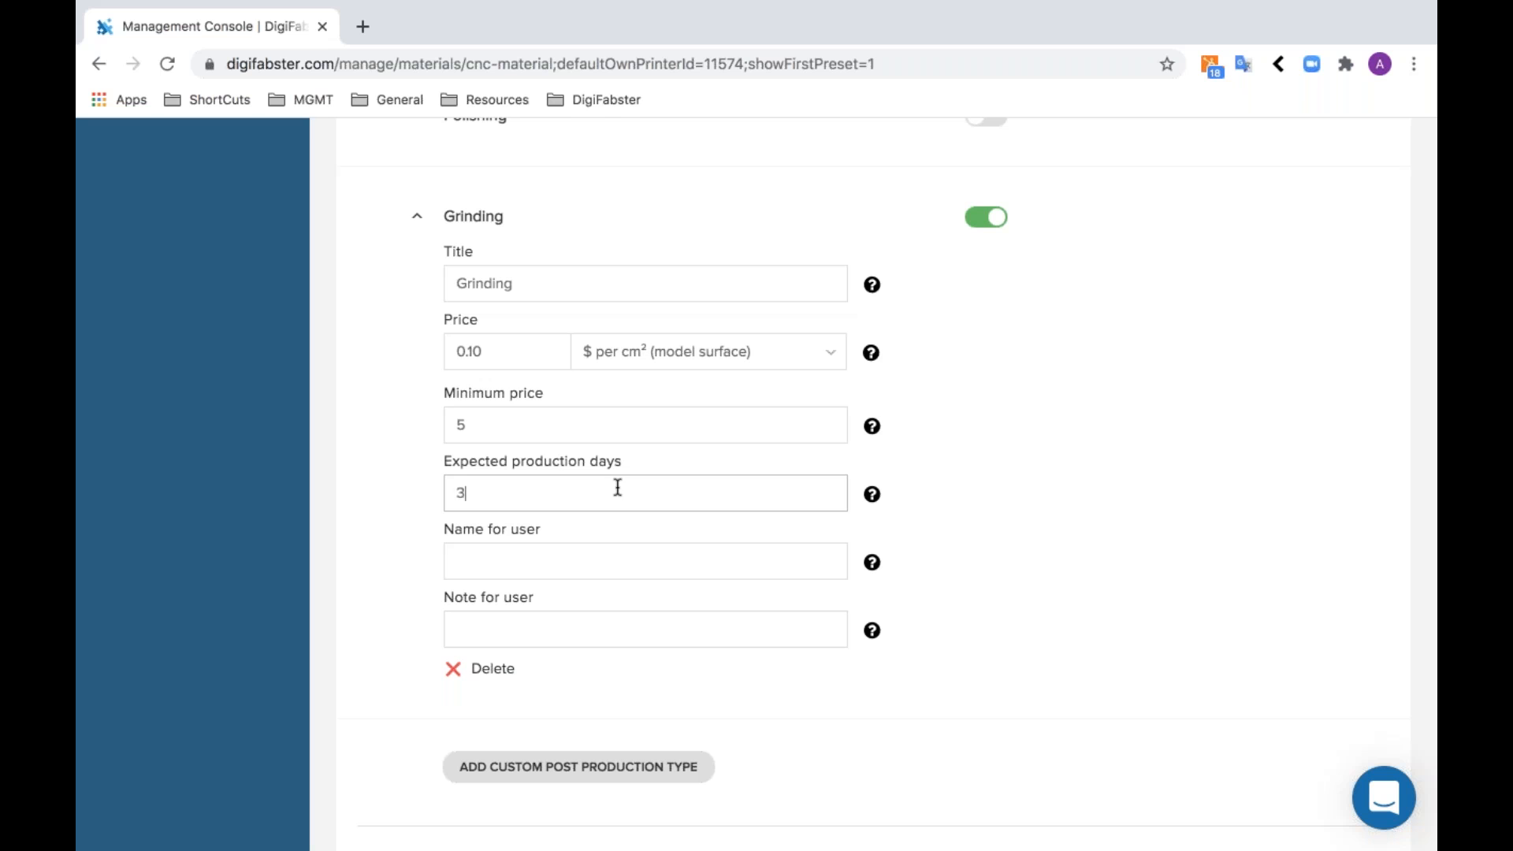
key("BackSpace")
type("1")
left_click(813, 682)
- Save the new aluminum material
scroll(655, 780, "down", 3)
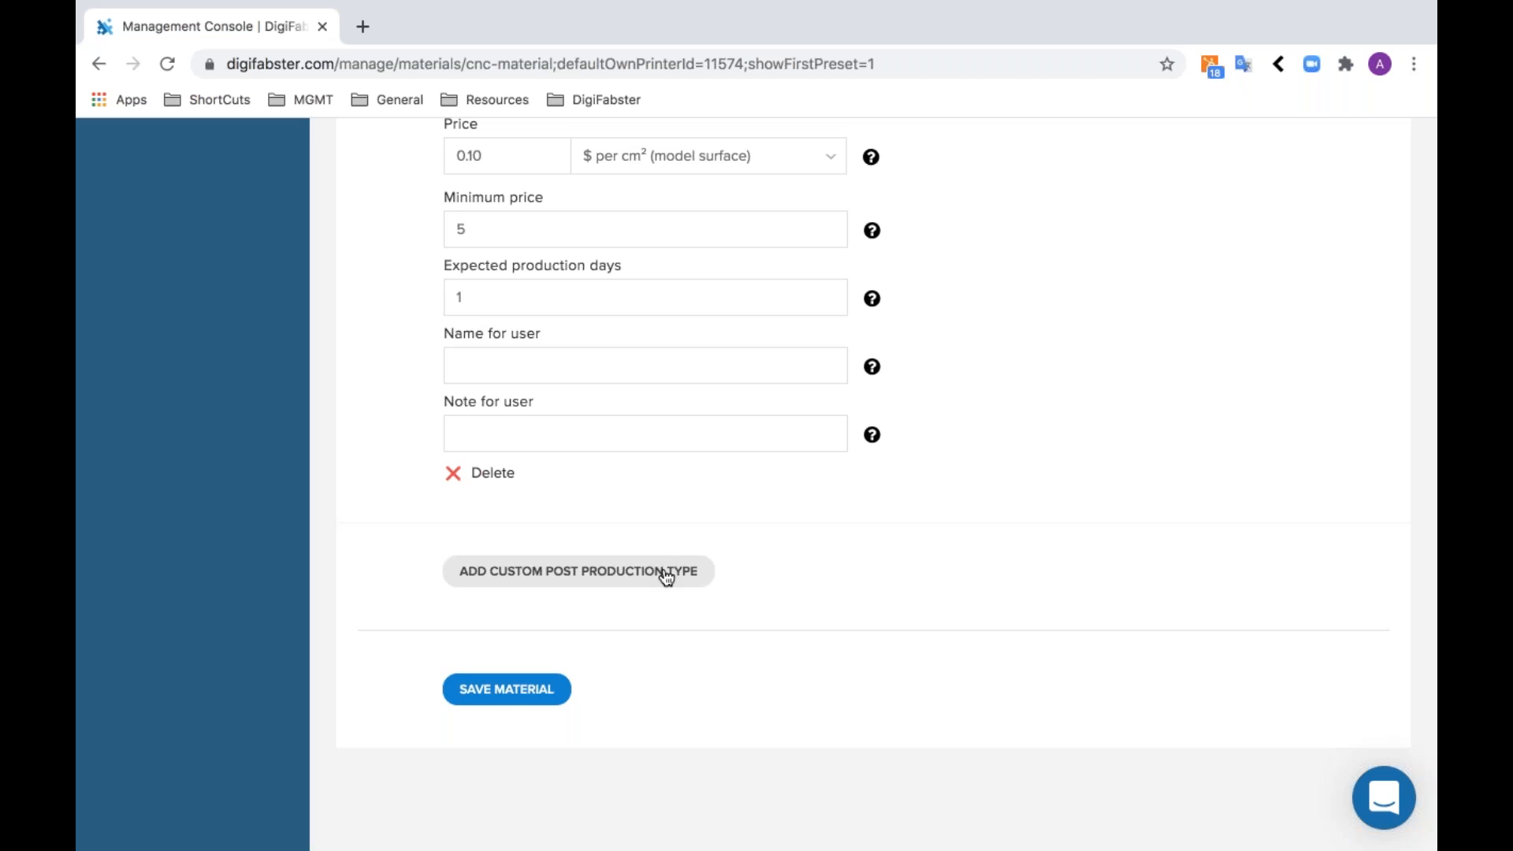
scroll(665, 577, "up", 1)
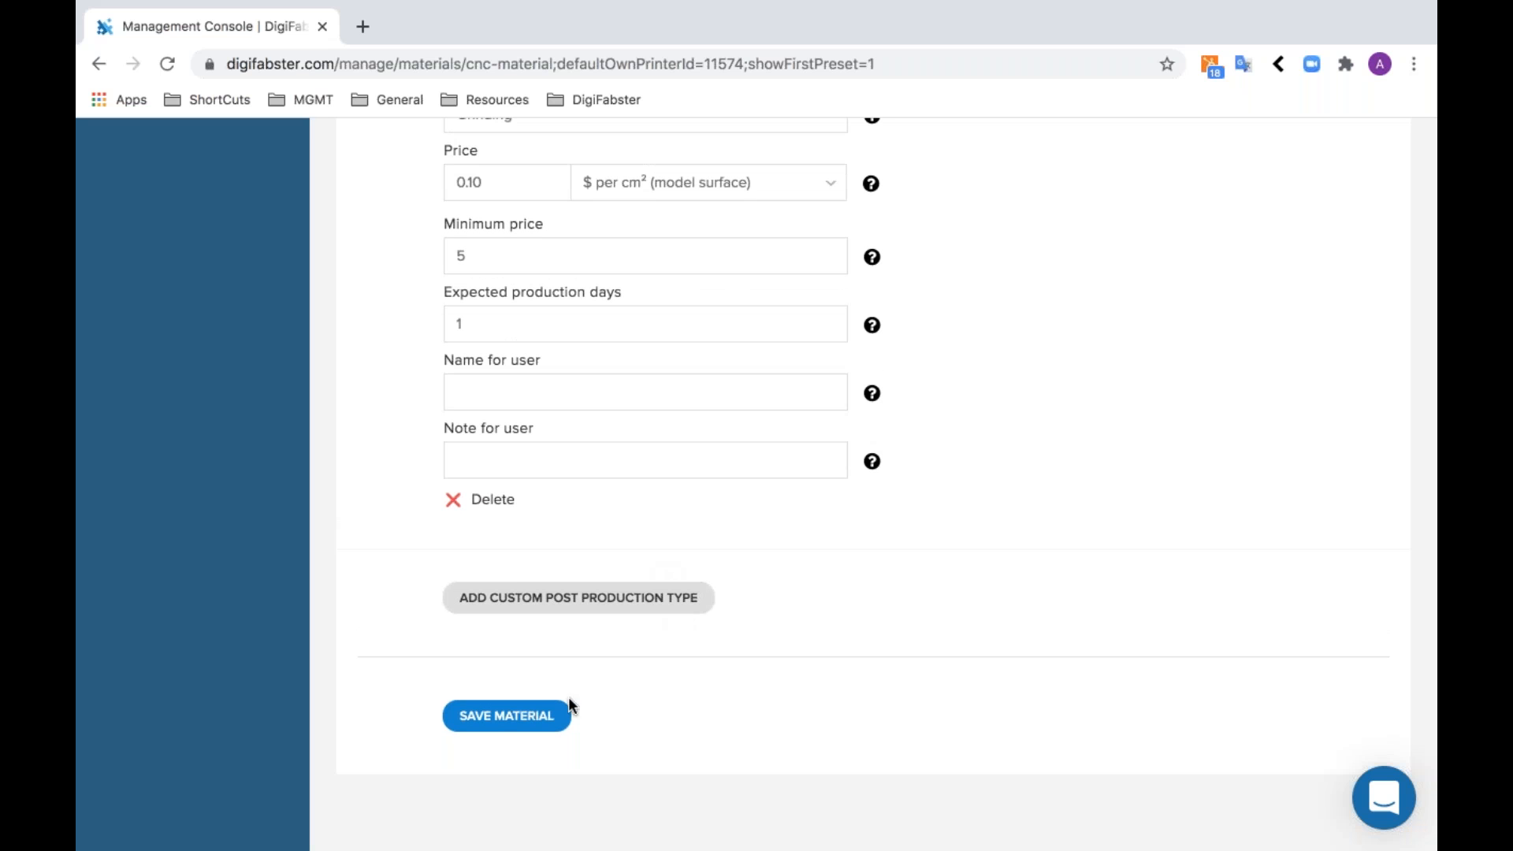
left_click(544, 721)
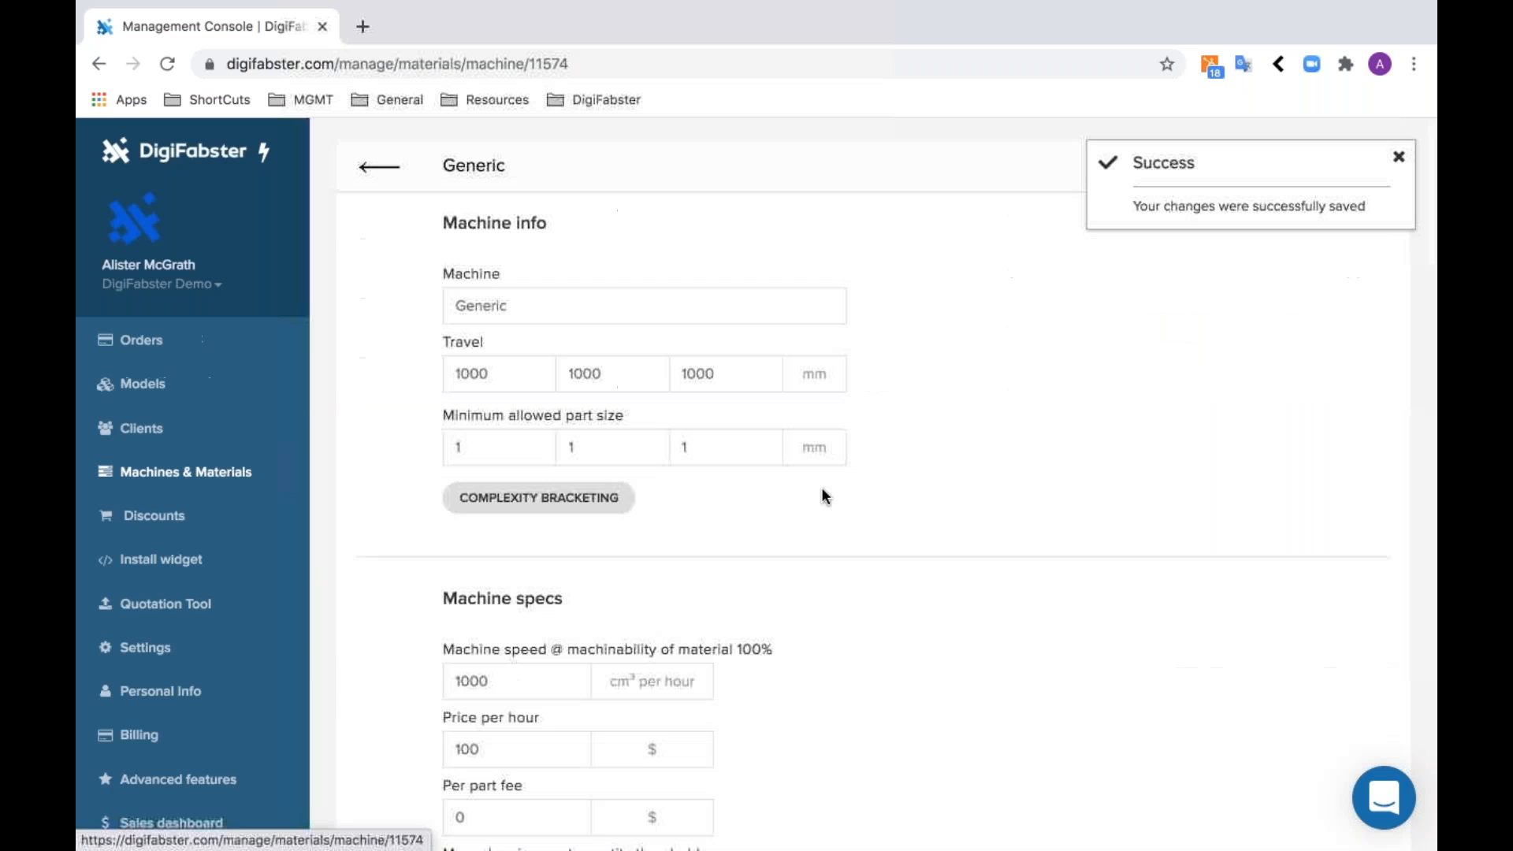
- Examine the sample models and cycle time multipliers in the Generic machine's complexity bracketing settings, from very simple to highly complex
left_click(550, 495)
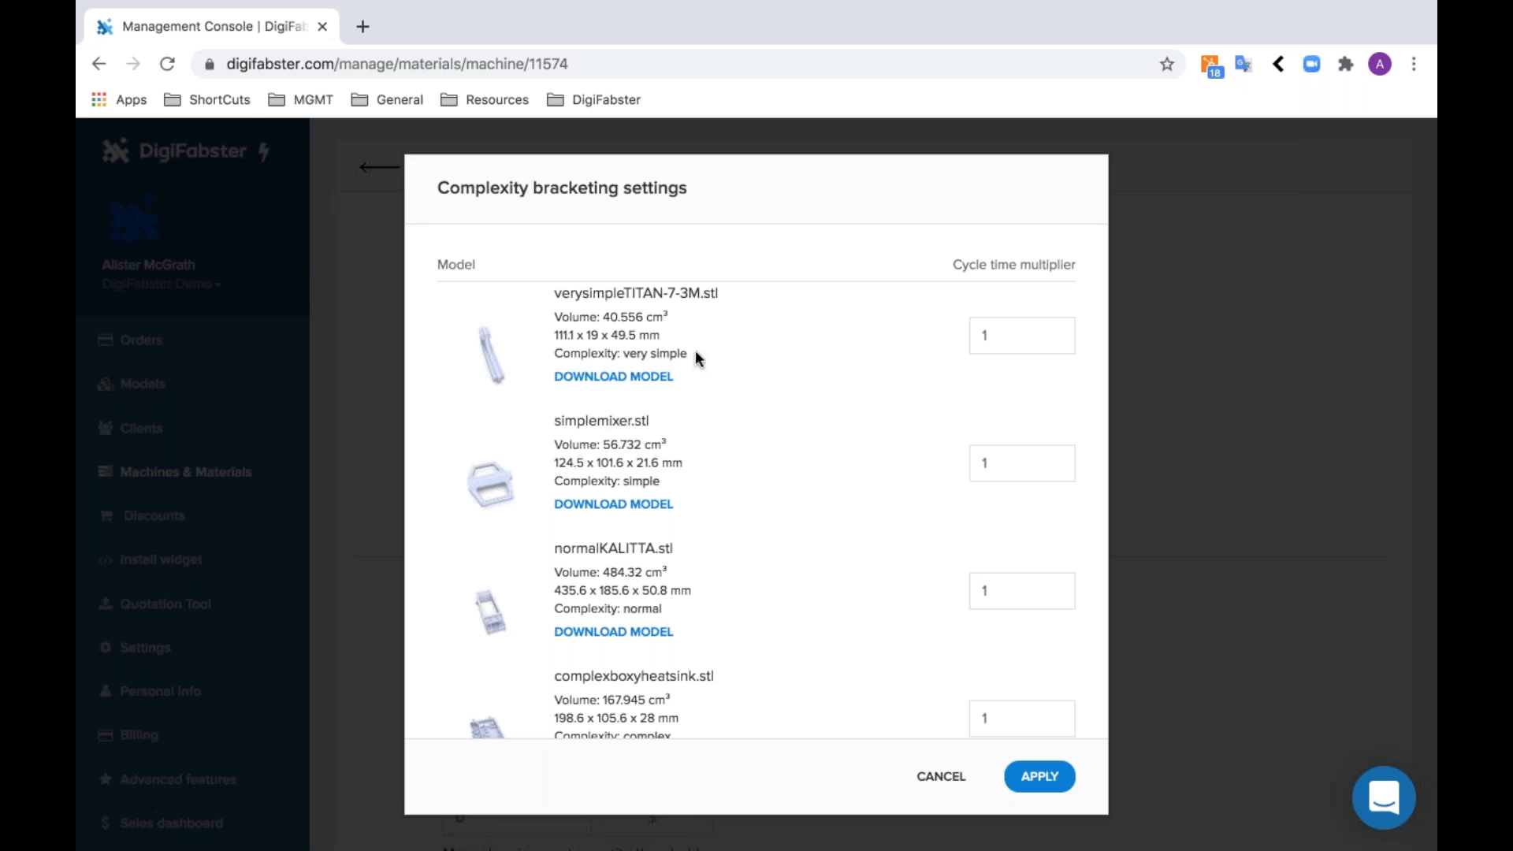
scroll(707, 487, "down", 3)
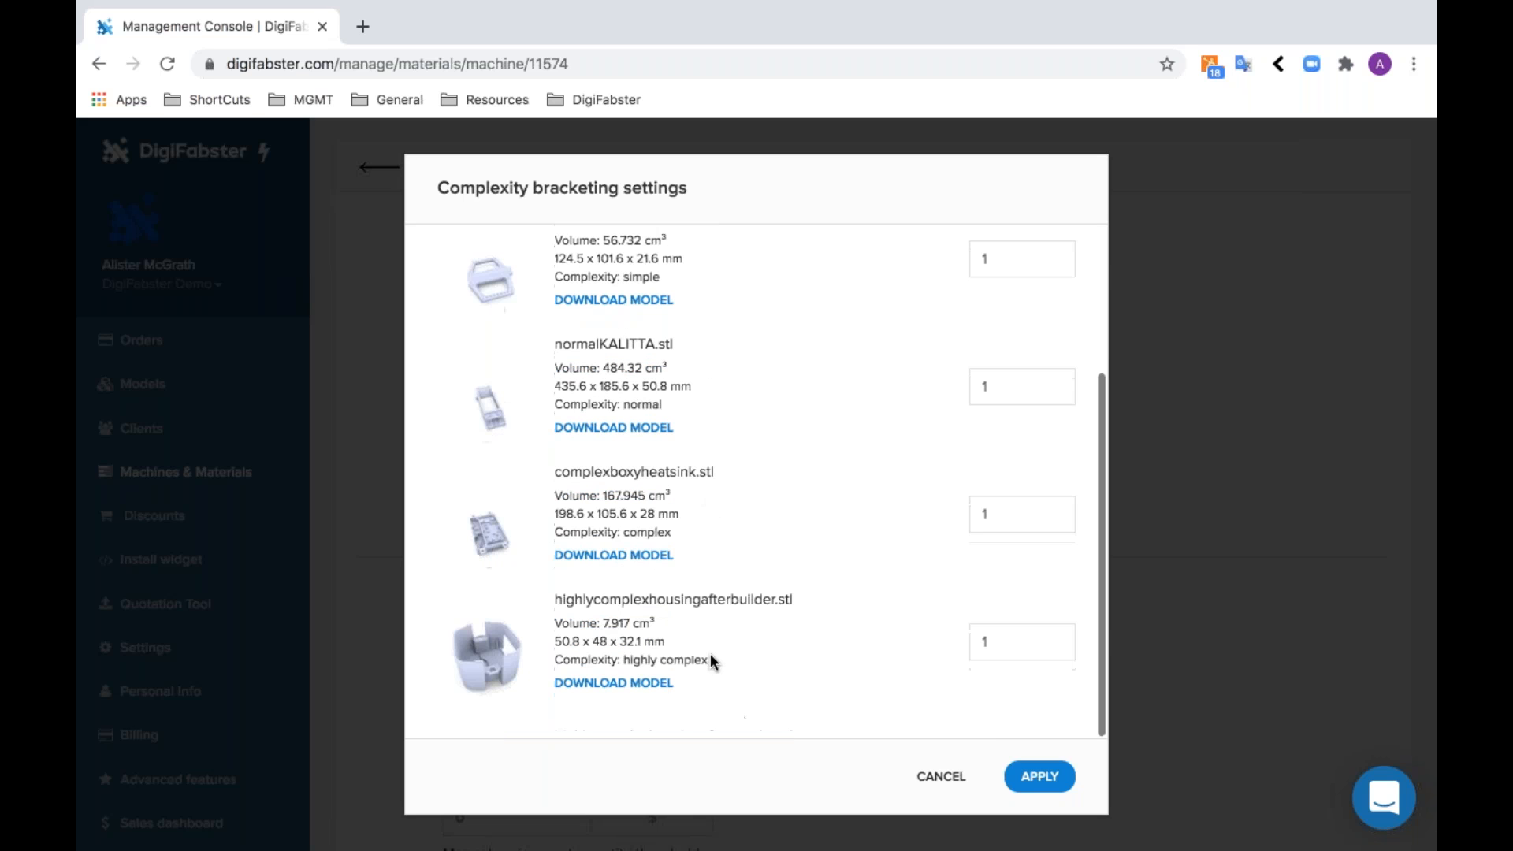
scroll(712, 665, "up", 3)
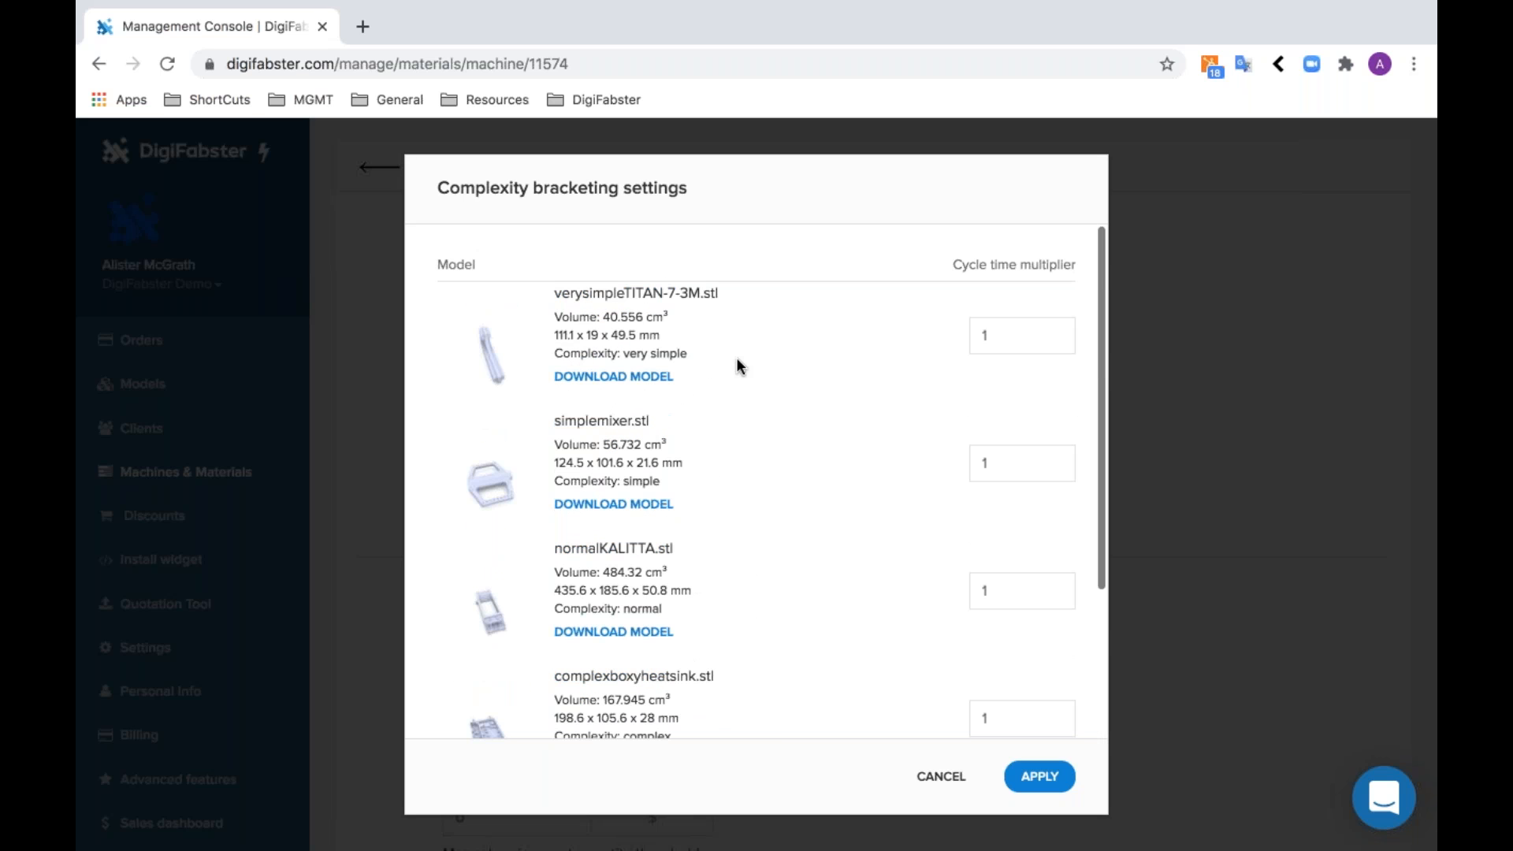
left_click(994, 337)
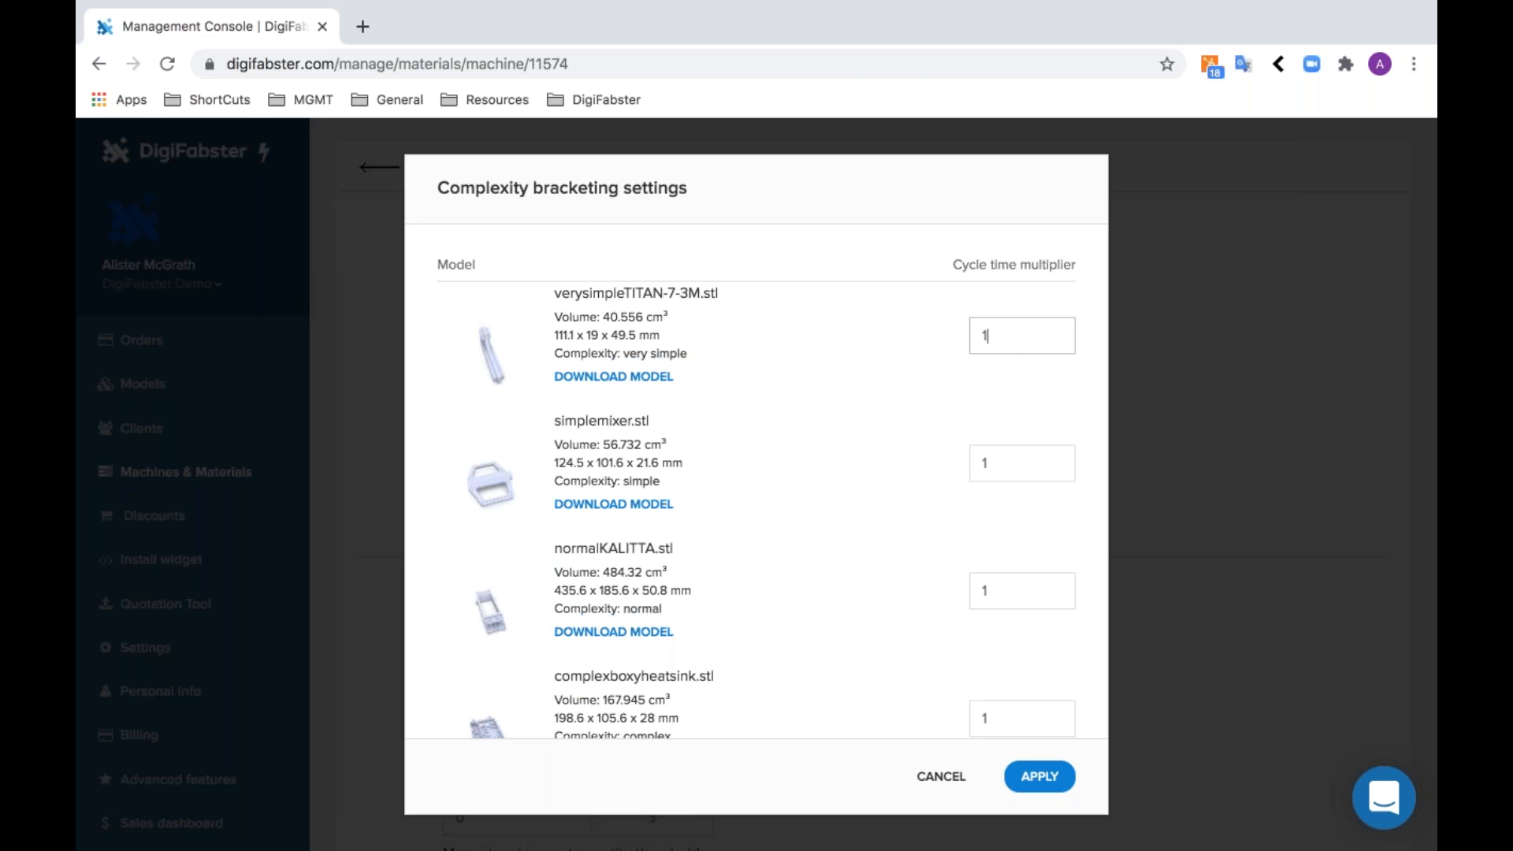
scroll(1013, 682, "down", 3)
left_click(1013, 682)
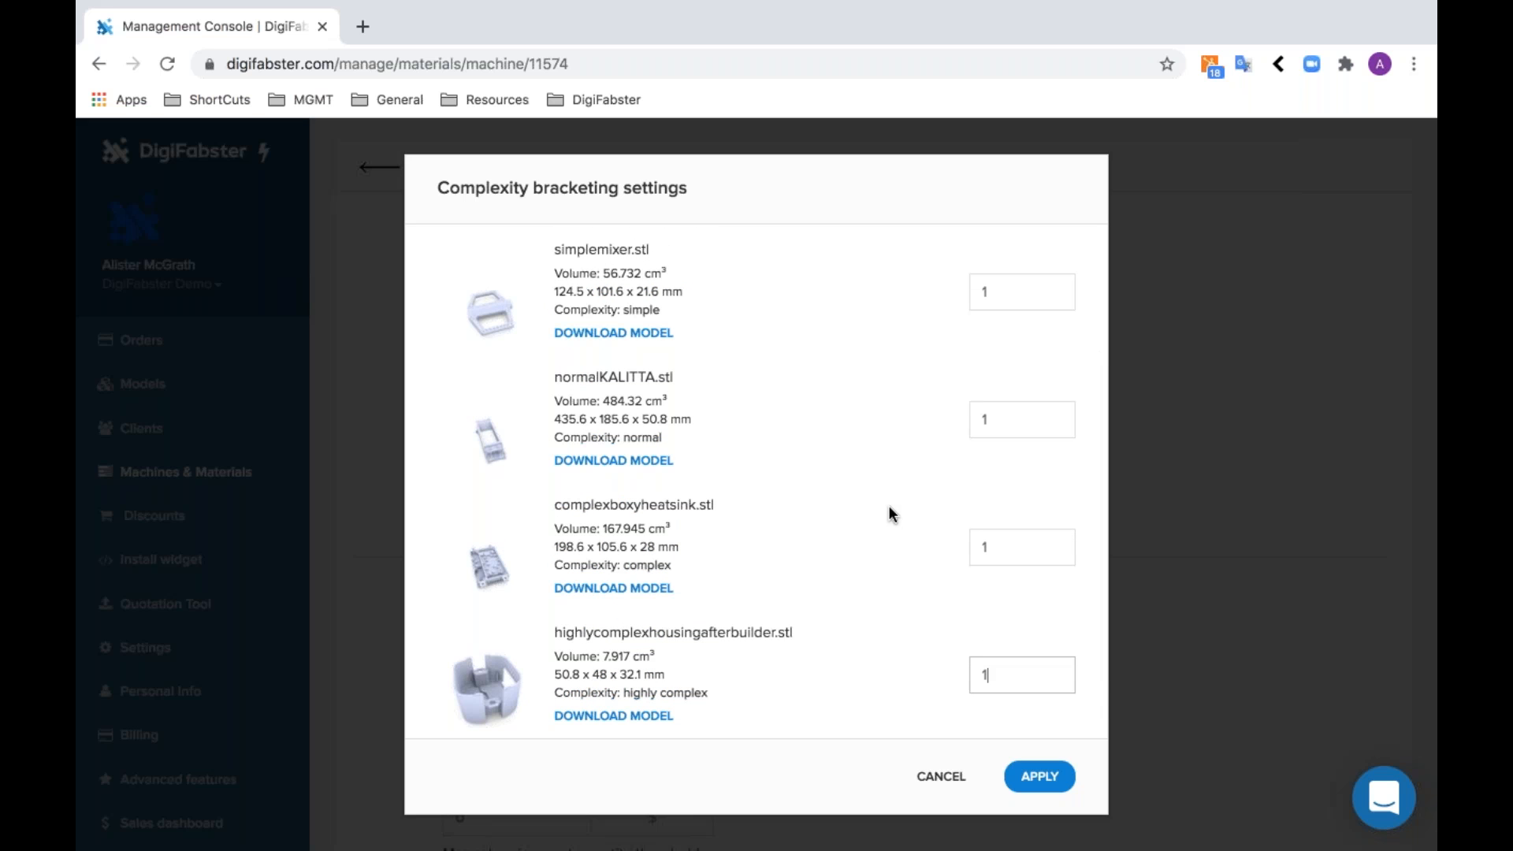
scroll(891, 514, "up", 3)
left_click(1024, 346)
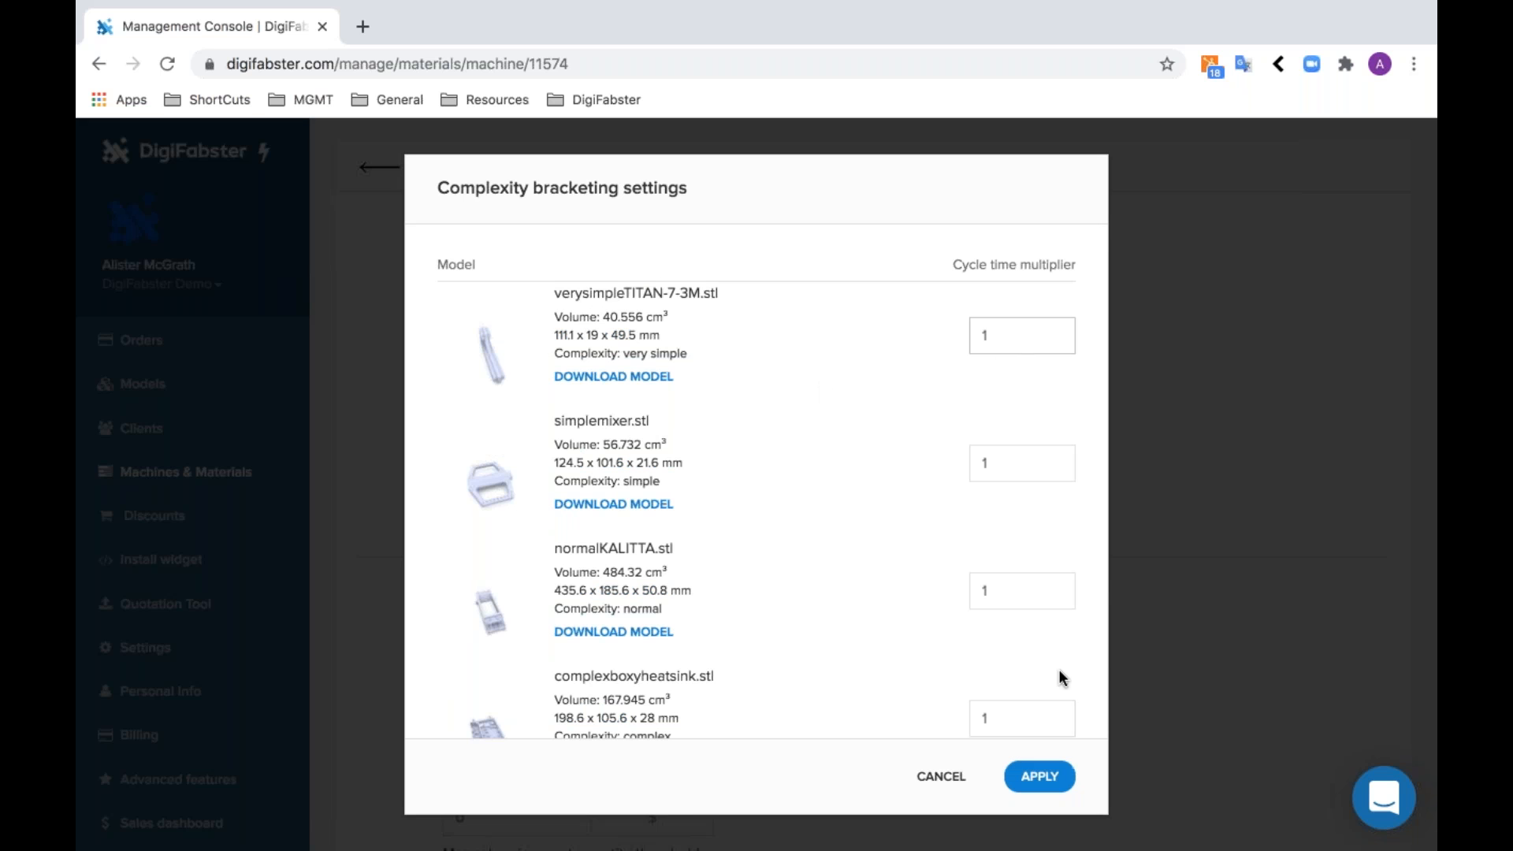
- Apply the complexity bracketing settings and save the Generic machine
scroll(1058, 669, "down", 3)
left_click(1040, 779)
scroll(795, 574, "down", 20)
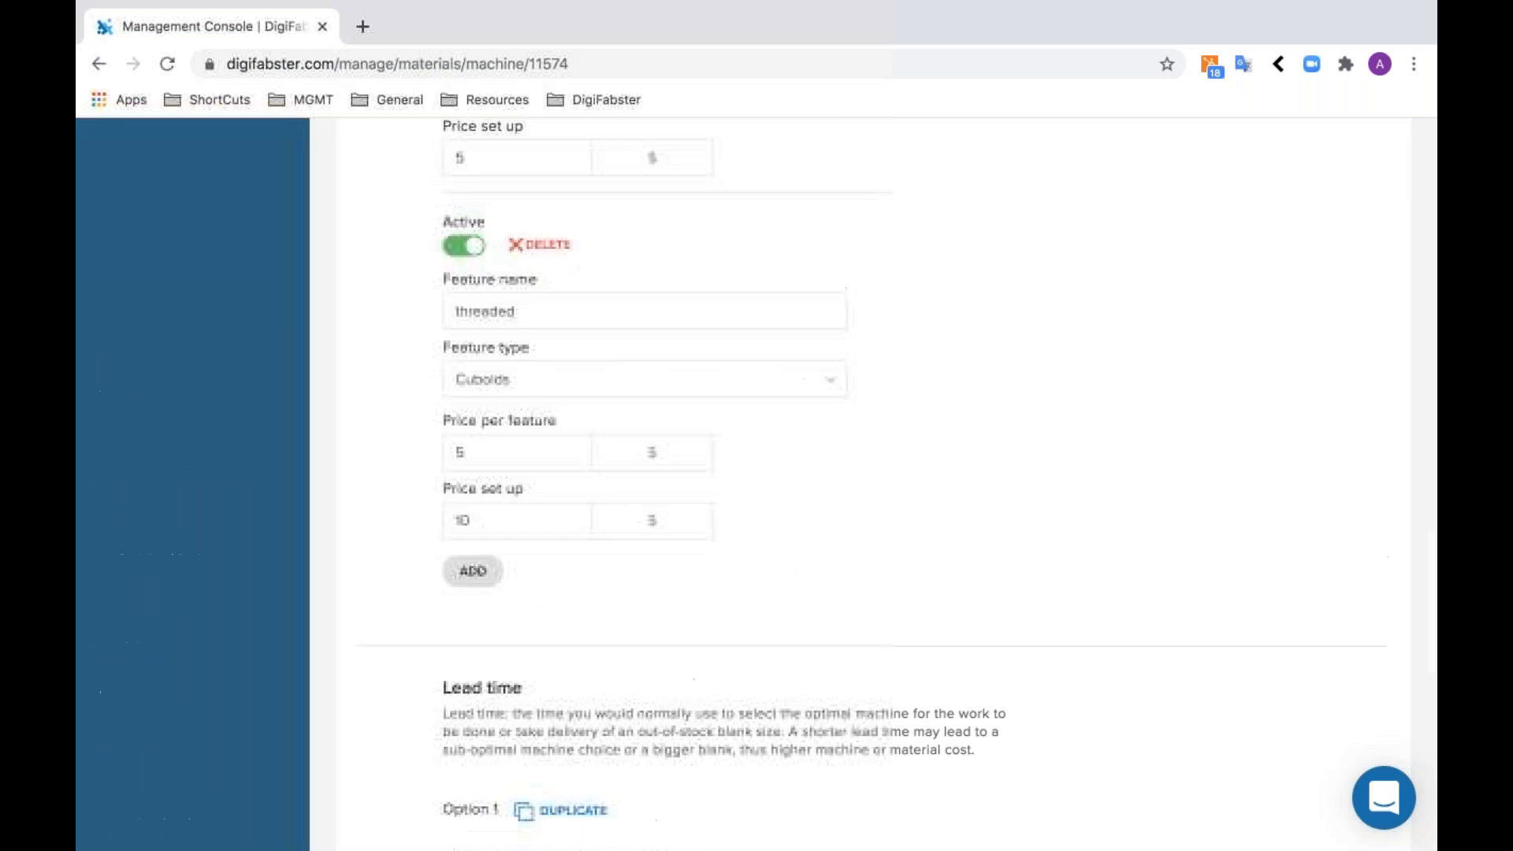
left_click(505, 663)
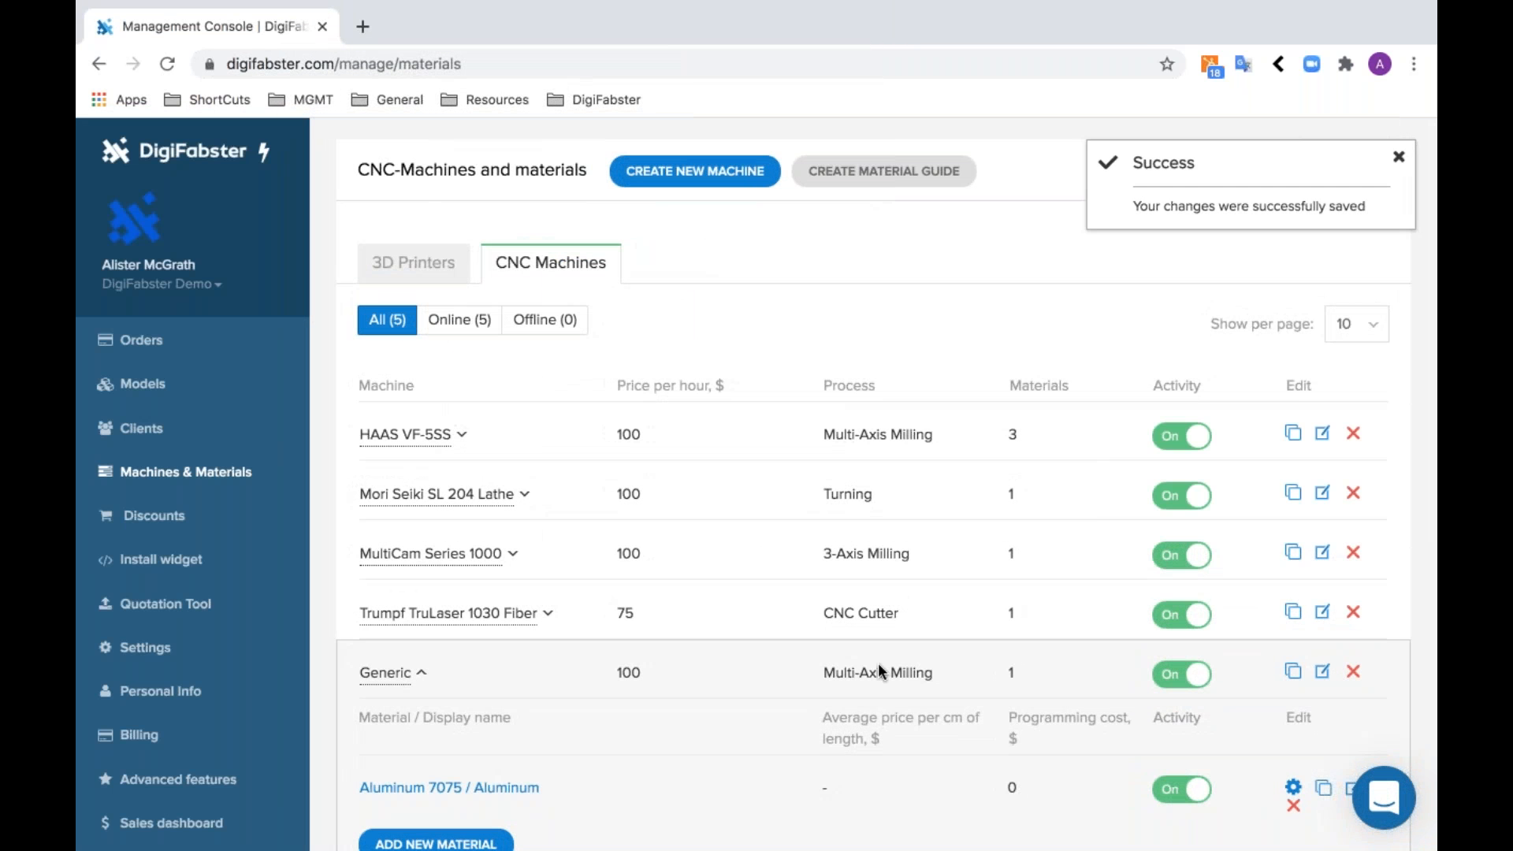
- Open the Price Tweaking Tool and choose the HAAS VF-5SS machine with Aluminum 7075 for price testing
scroll(806, 758, "down", 1)
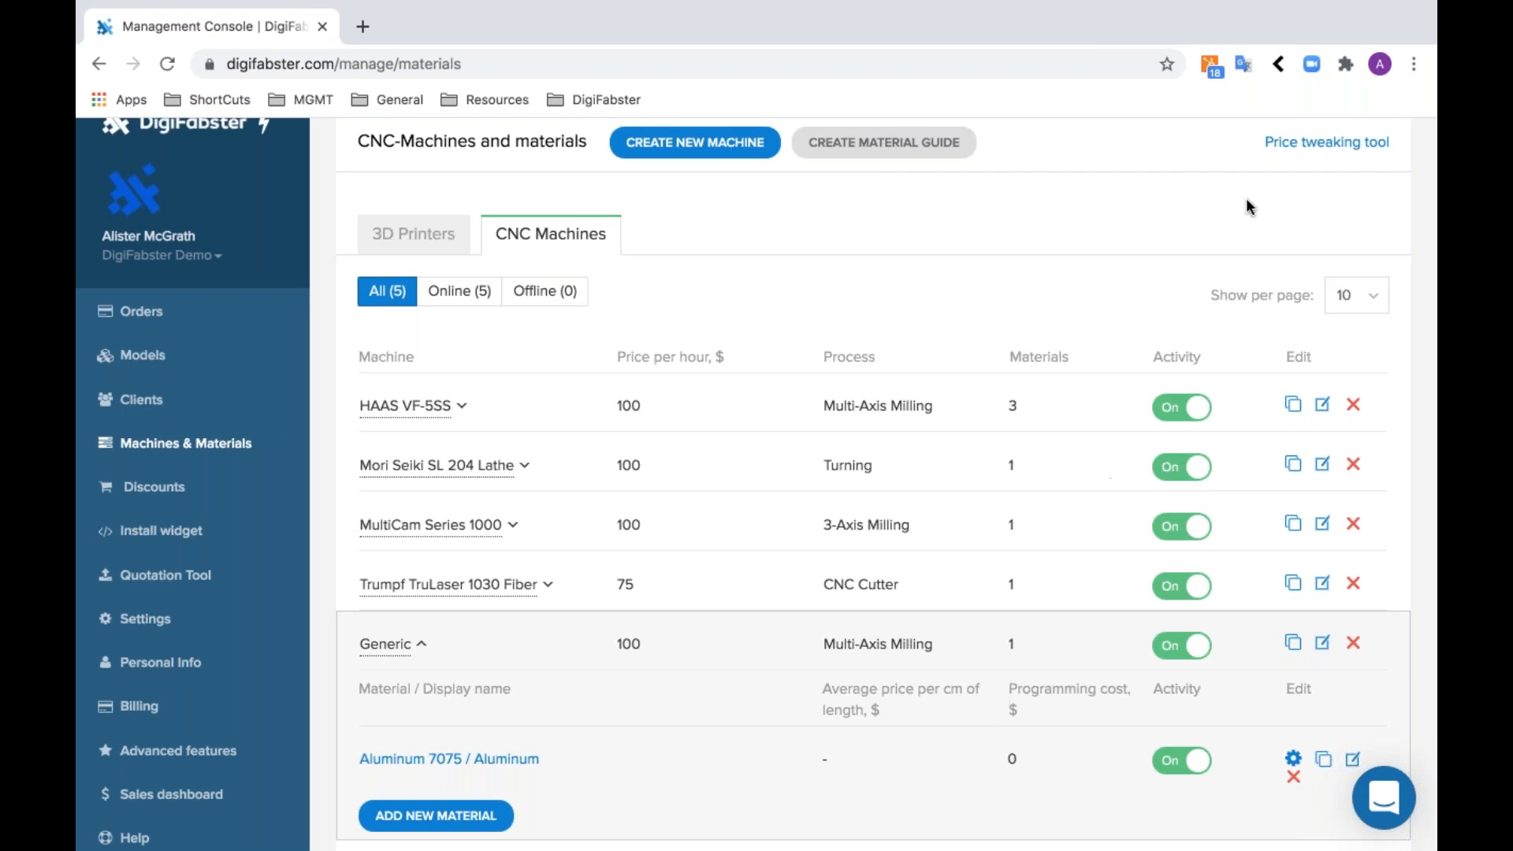
left_click(1298, 147)
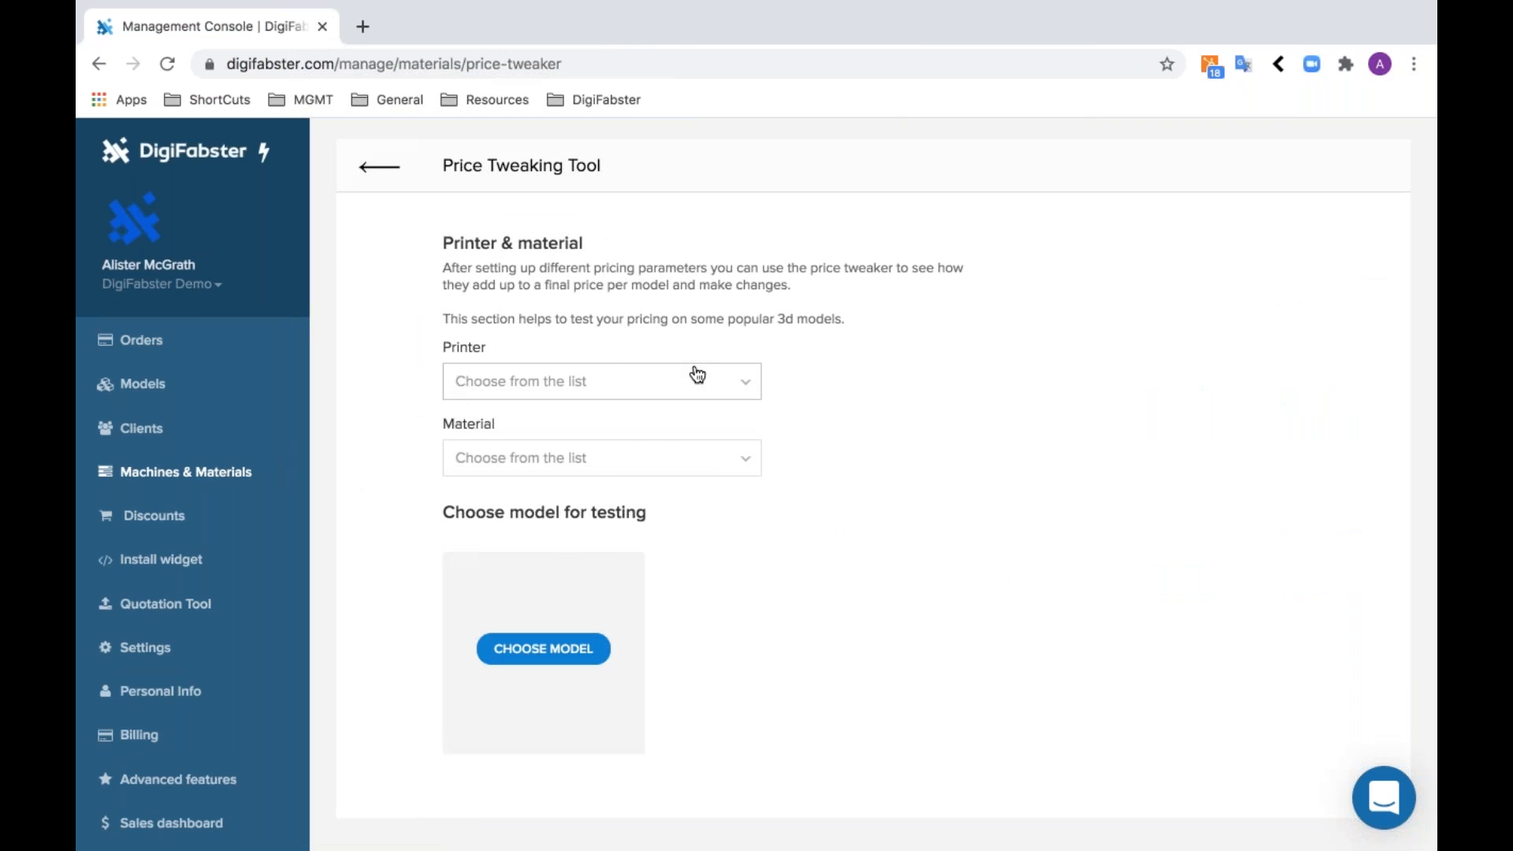
left_click(697, 375)
left_click(651, 521)
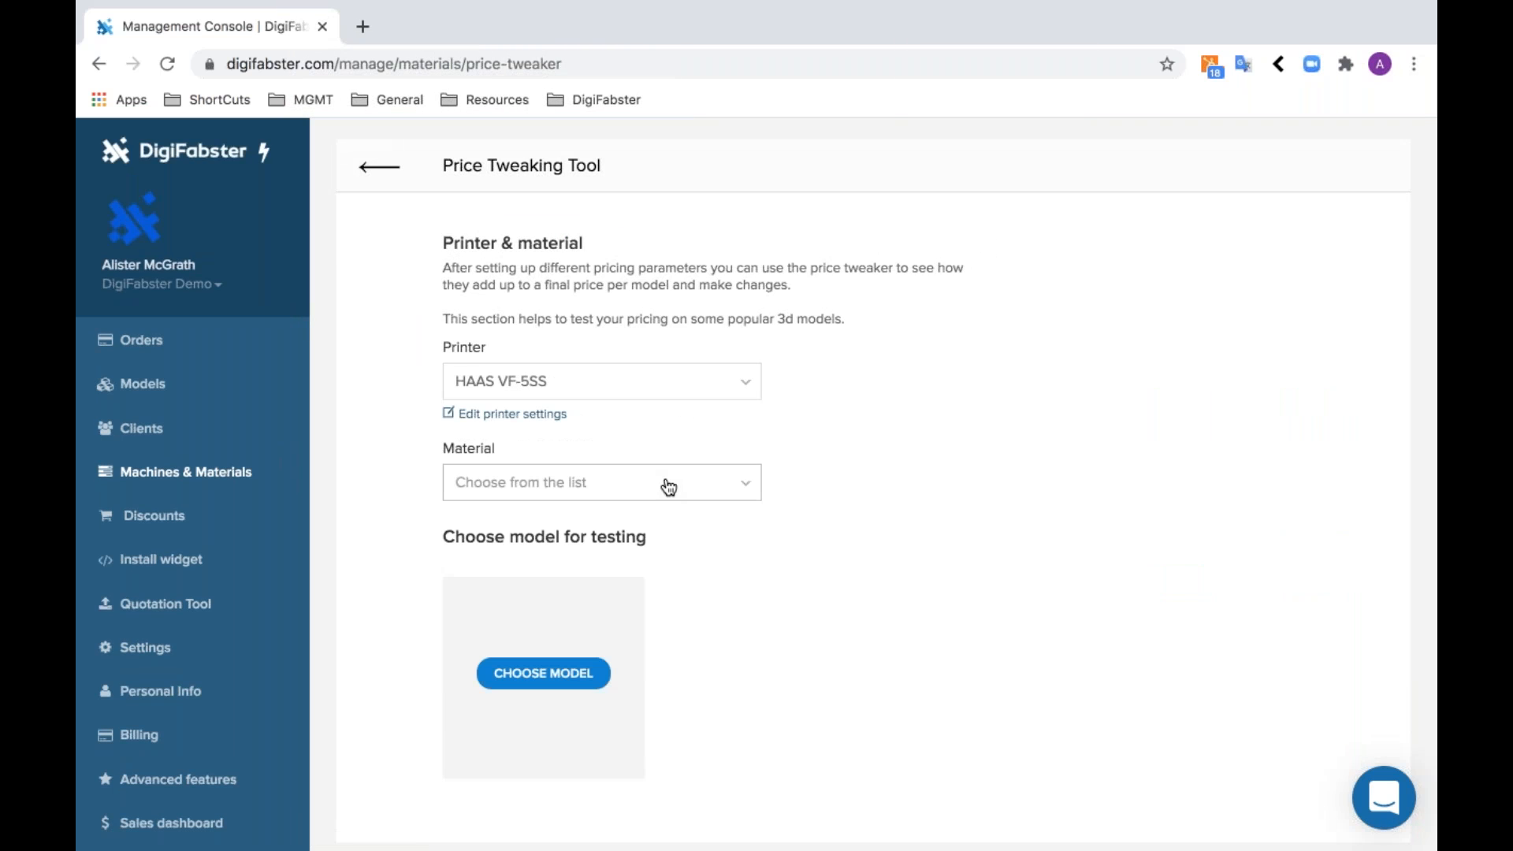
left_click(668, 485)
left_click(672, 521)
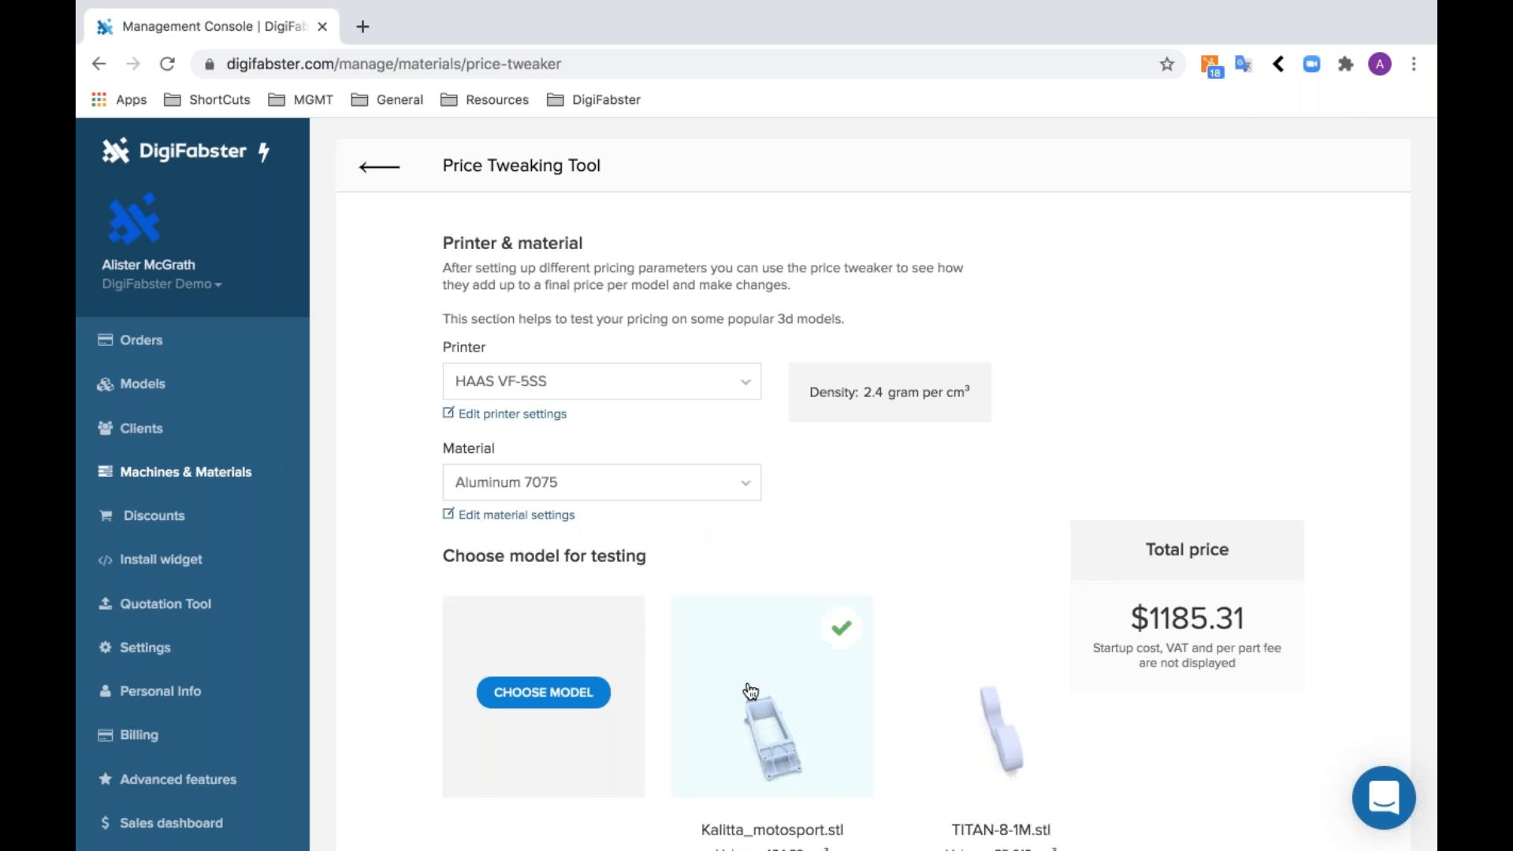
- Examine the test models and the price parameters for Kalitta_motosport.stl, covering complexity, hourly price, material, tolerance and priority
scroll(750, 687, "down", 3)
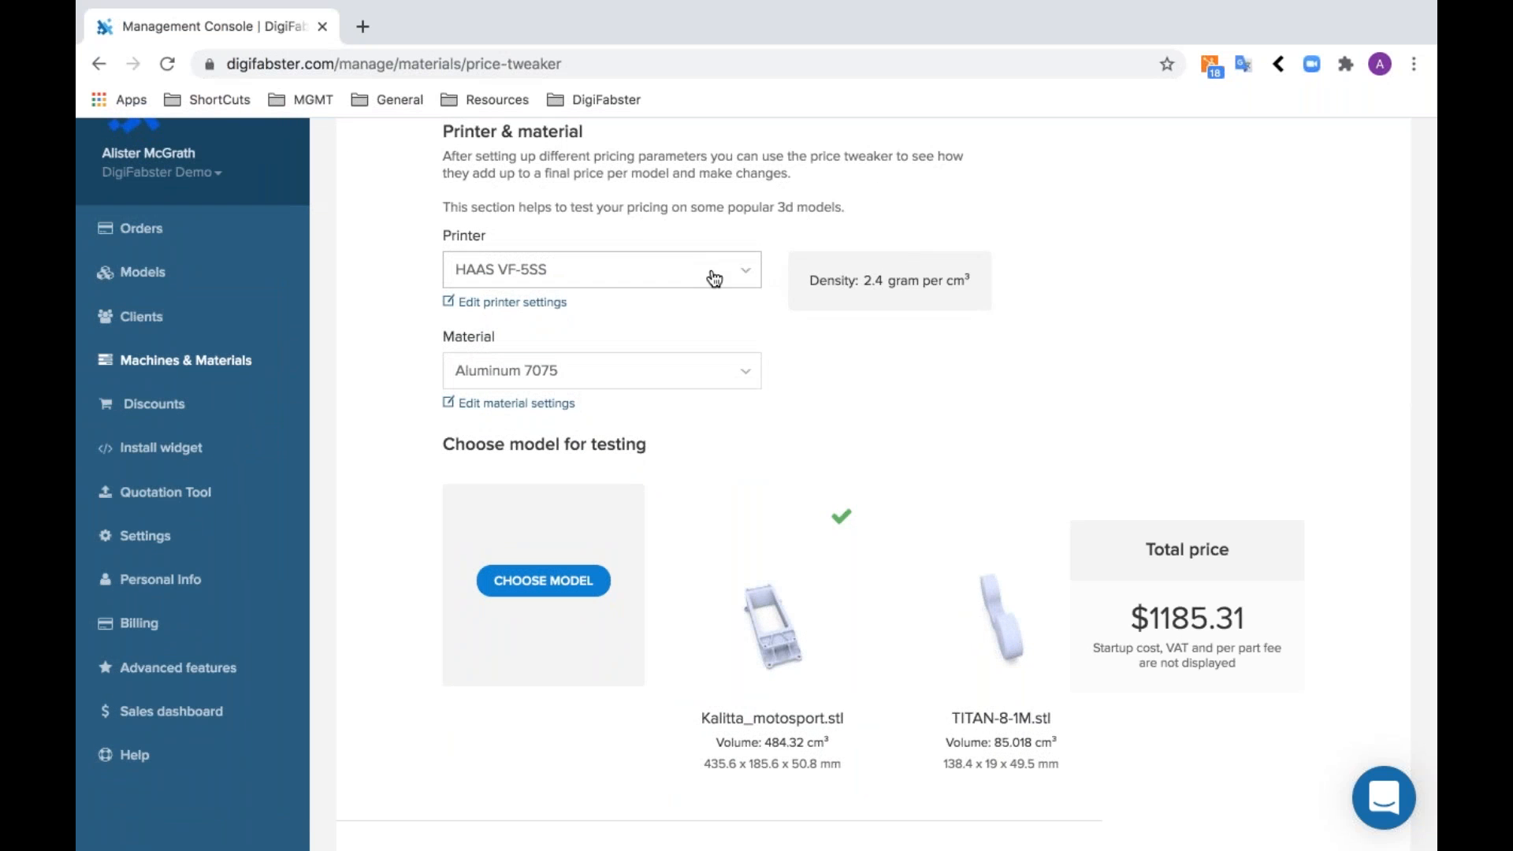
scroll(771, 471, "down", 5)
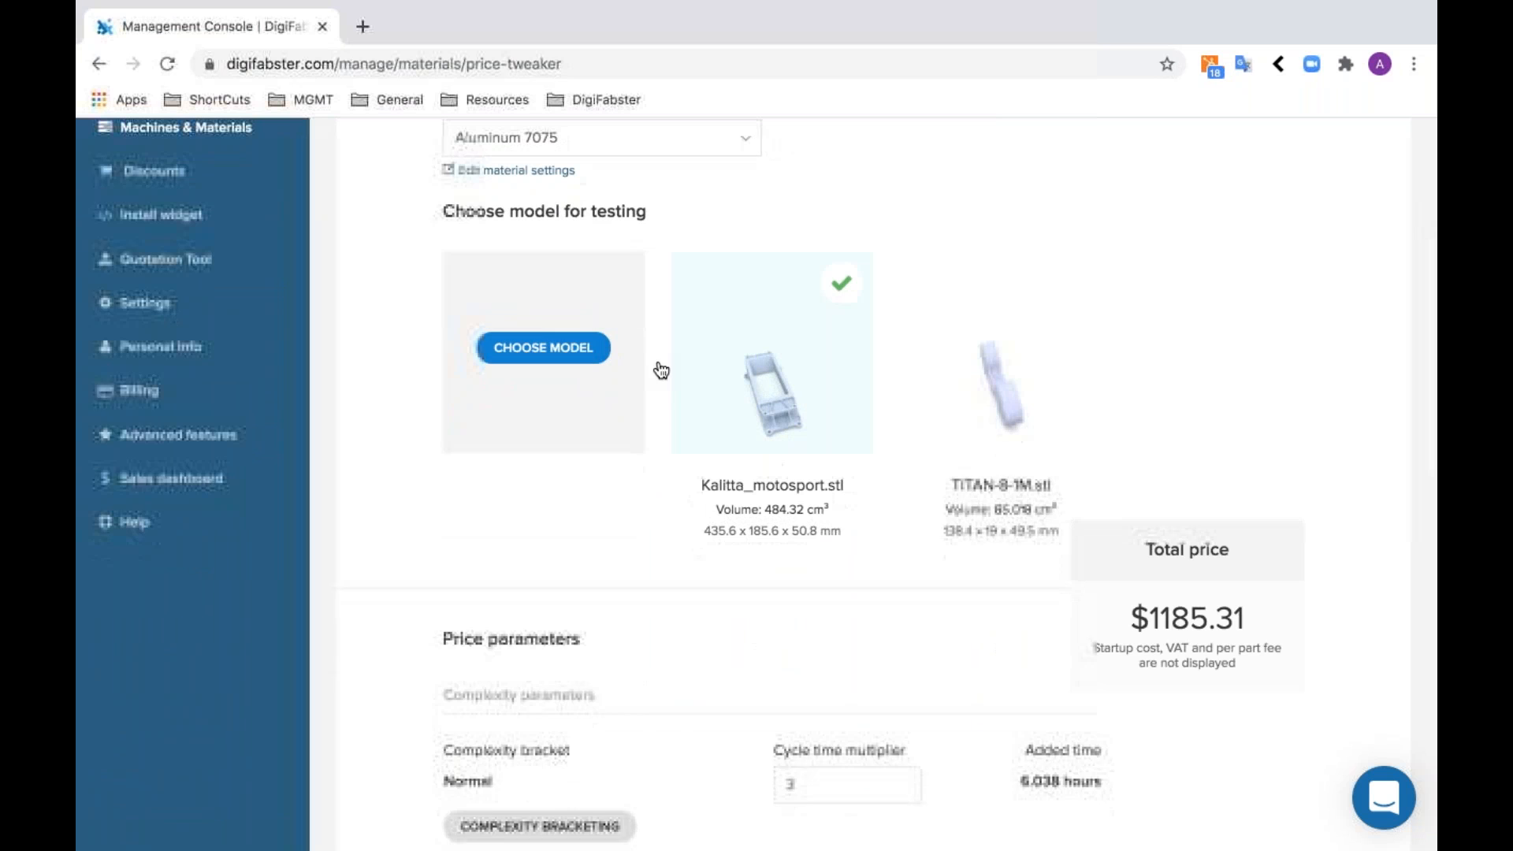
left_click(573, 352)
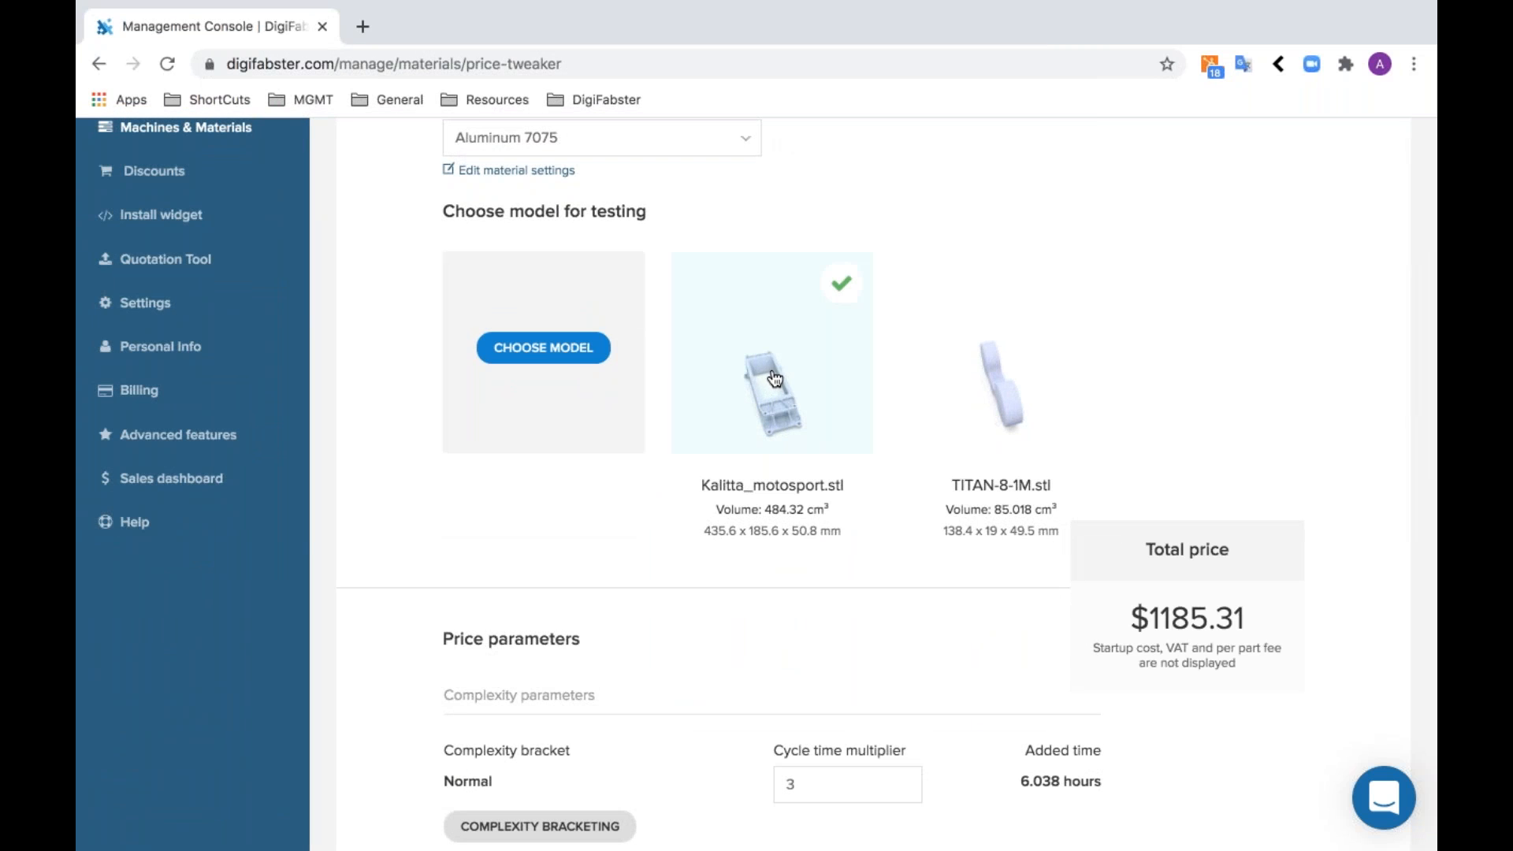
scroll(771, 473, "down", 5)
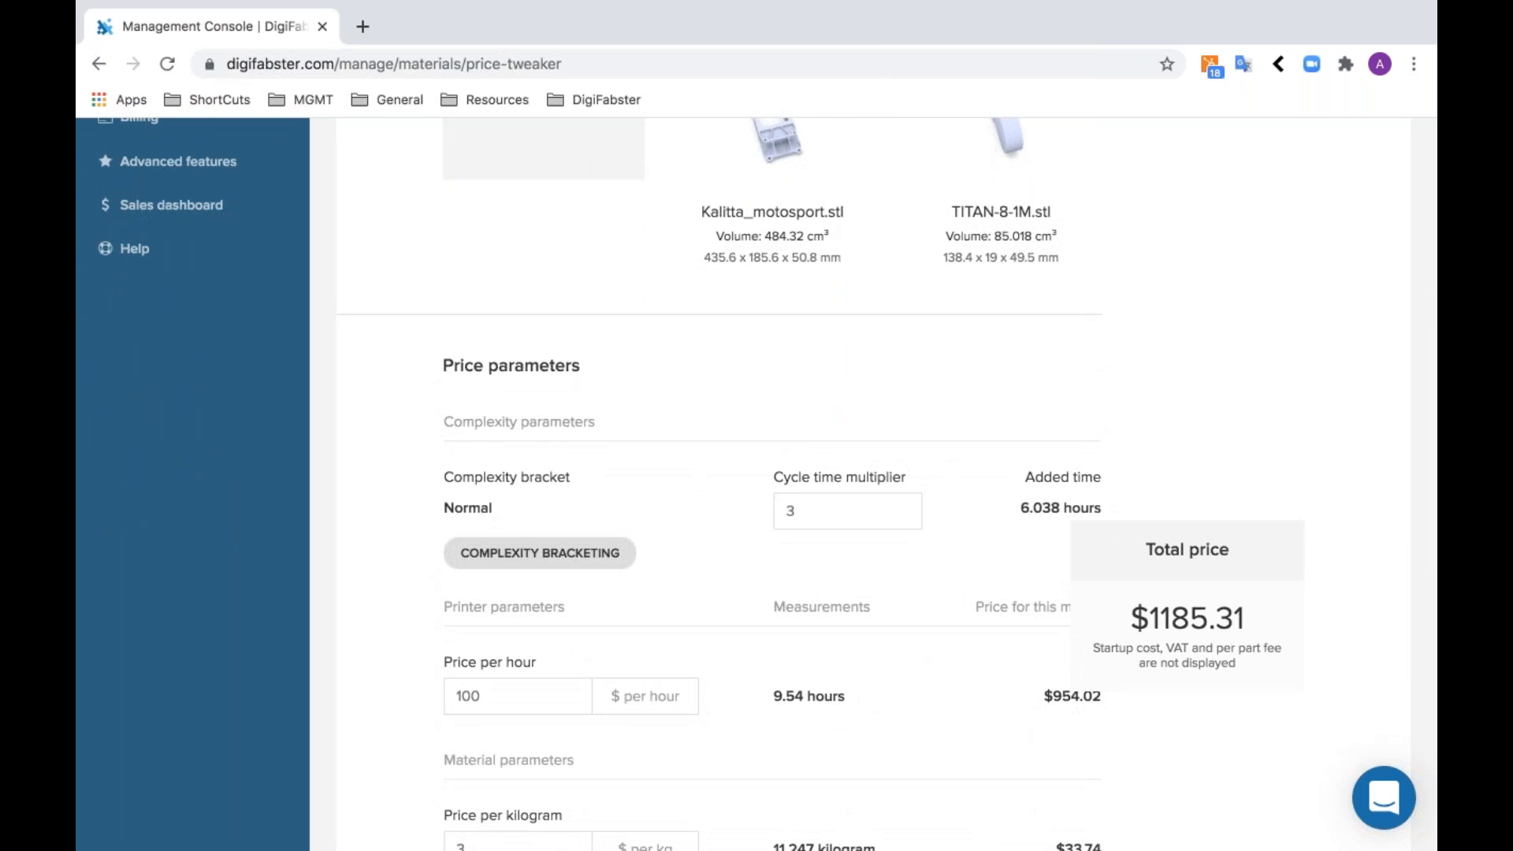
scroll(691, 590, "down", 6)
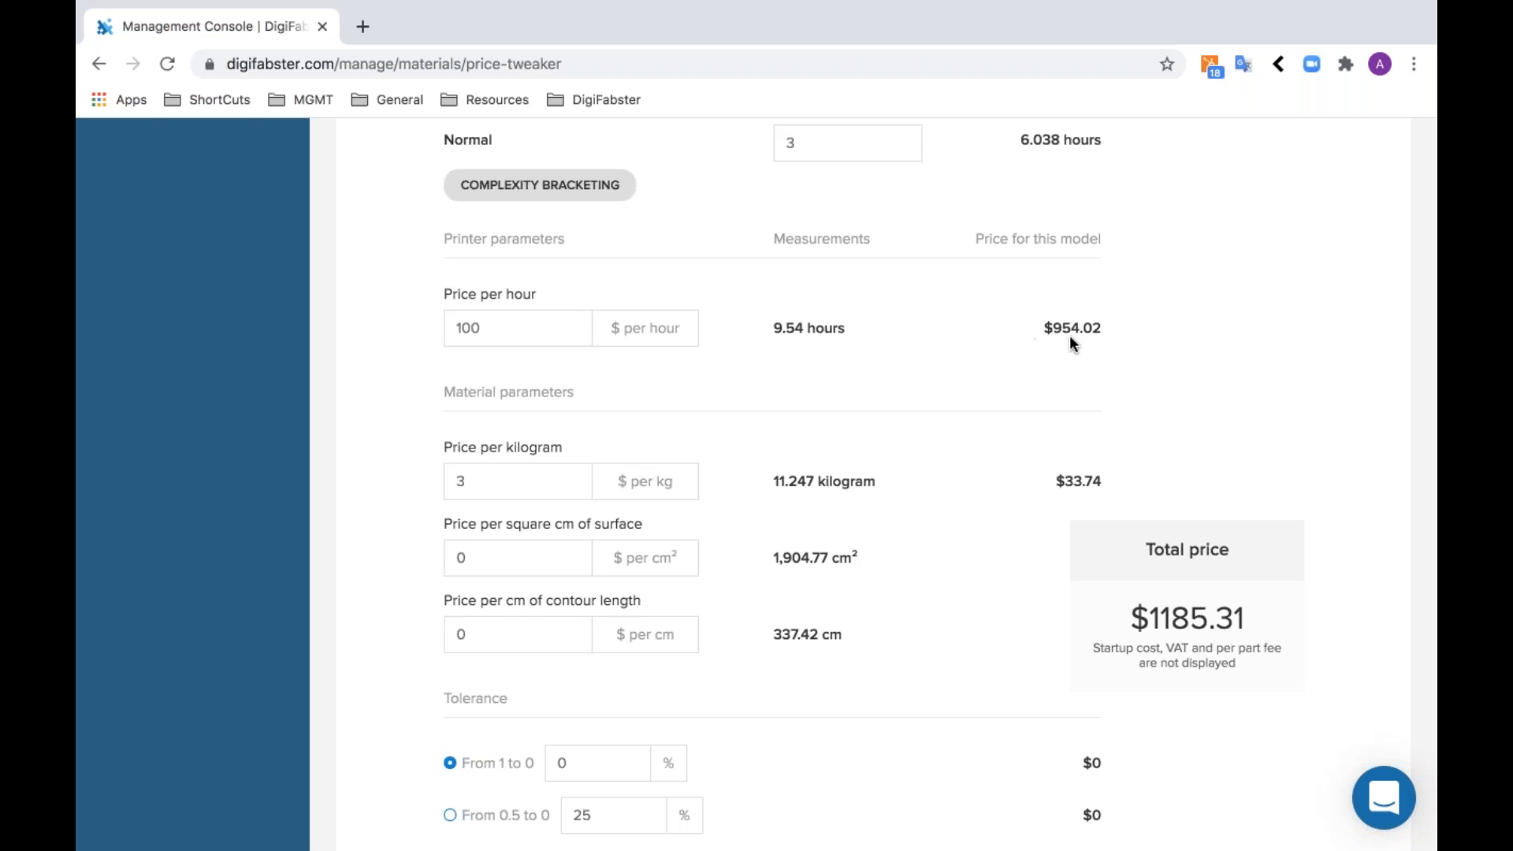
scroll(989, 473, "down", 3)
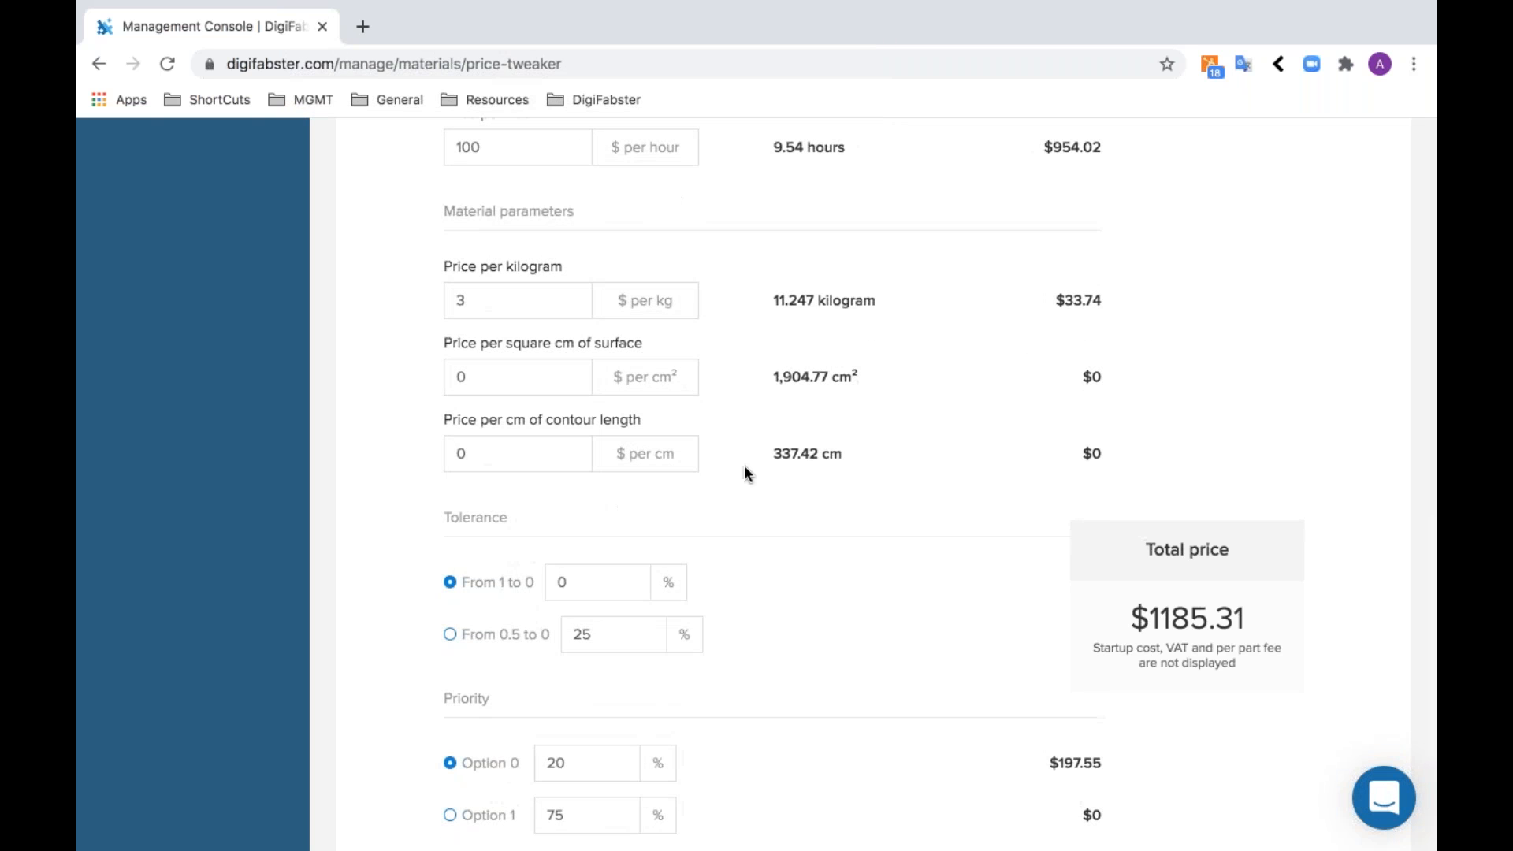
scroll(829, 496, "down", 2)
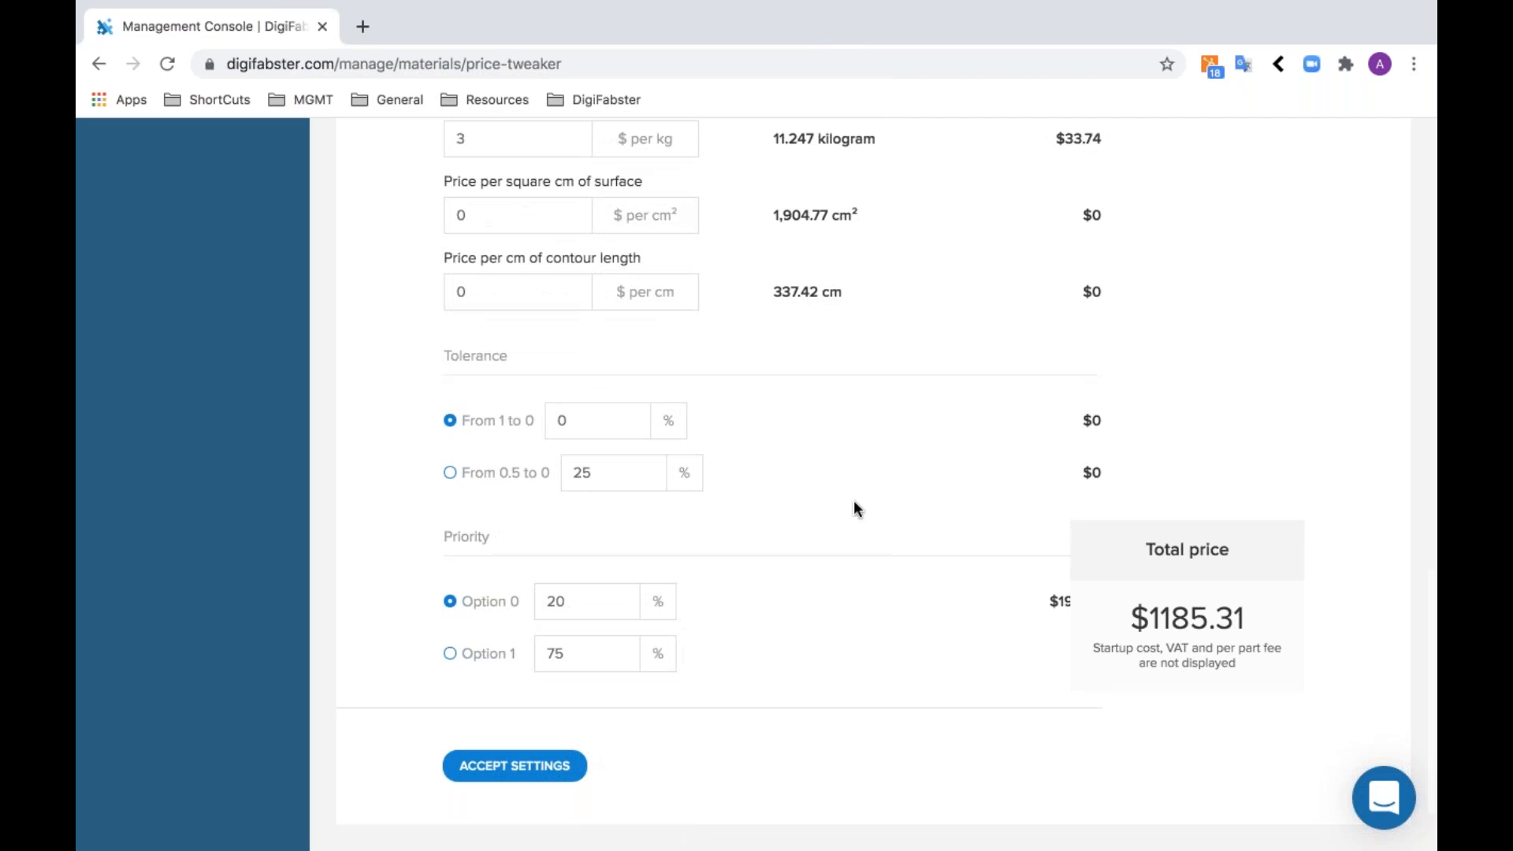
- Set the material's price per kilogram to $1 and accept the tweaked price settings
scroll(869, 265, "up", 1)
left_click(532, 217)
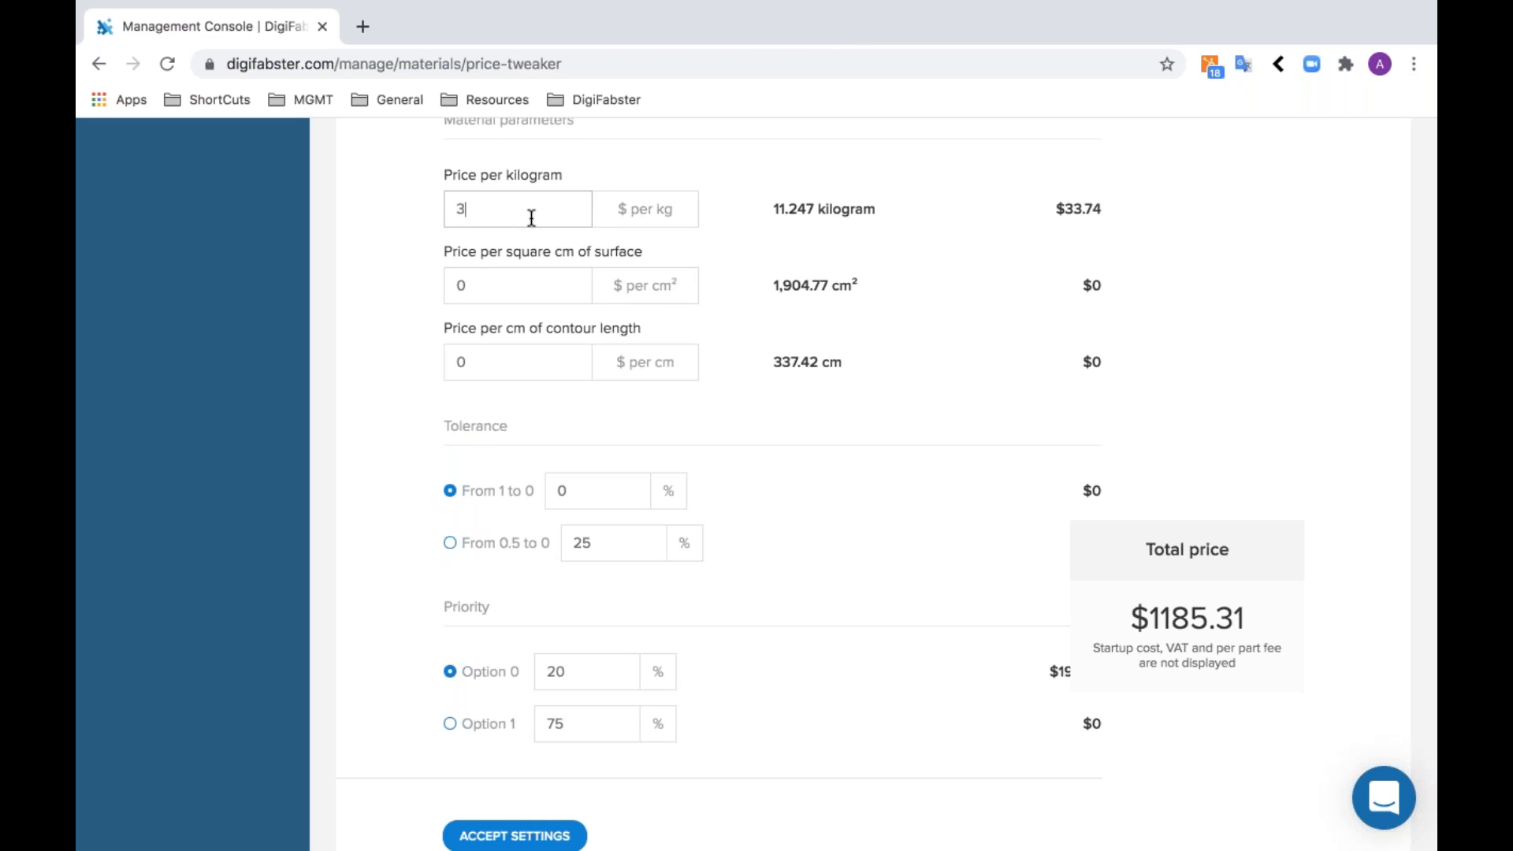
key("BackSpace")
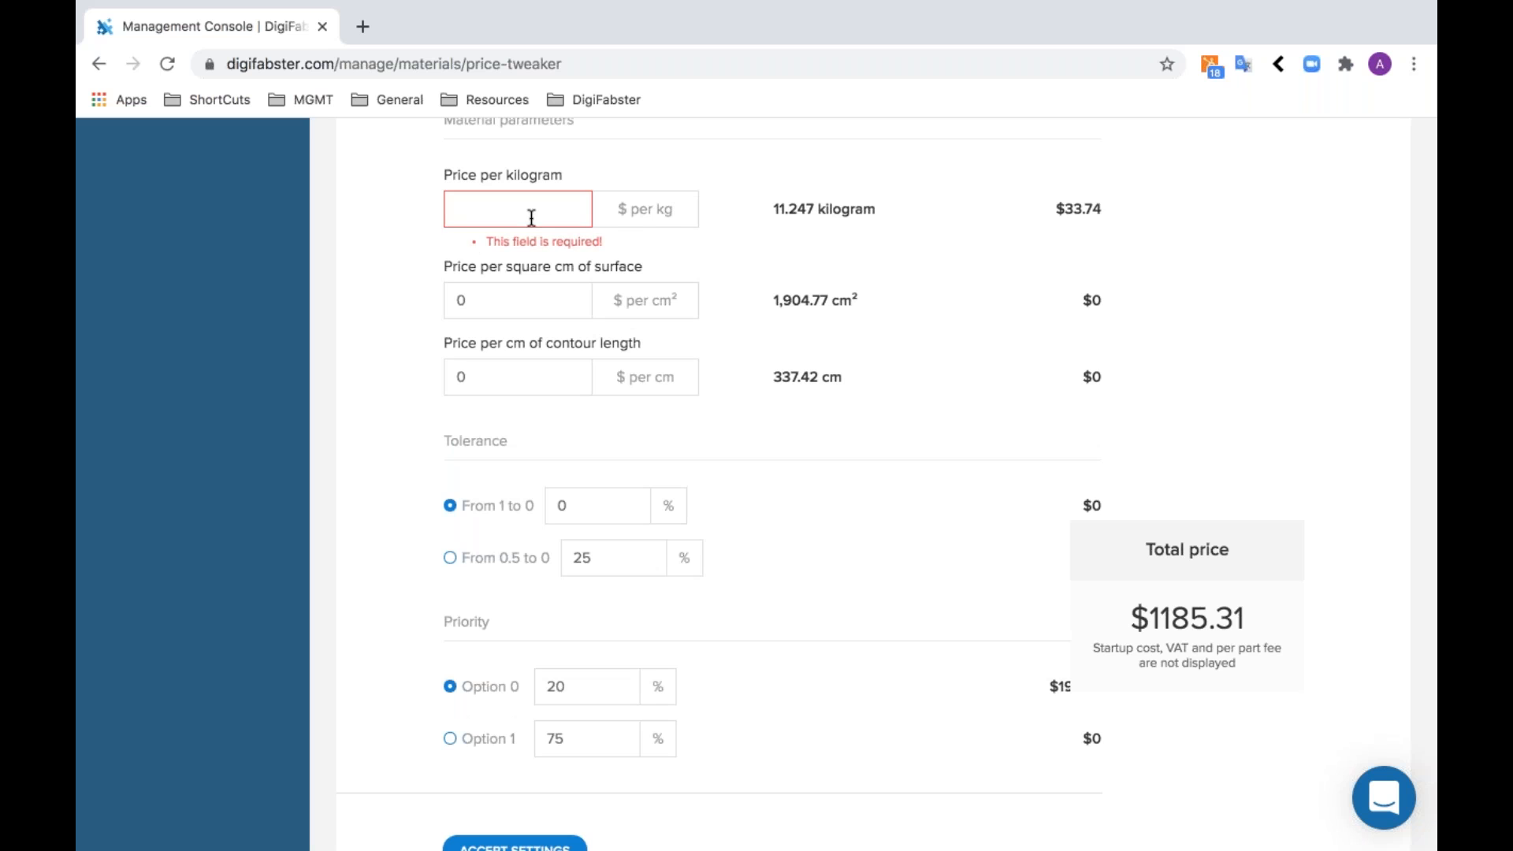
type("1")
scroll(873, 475, "down", 1)
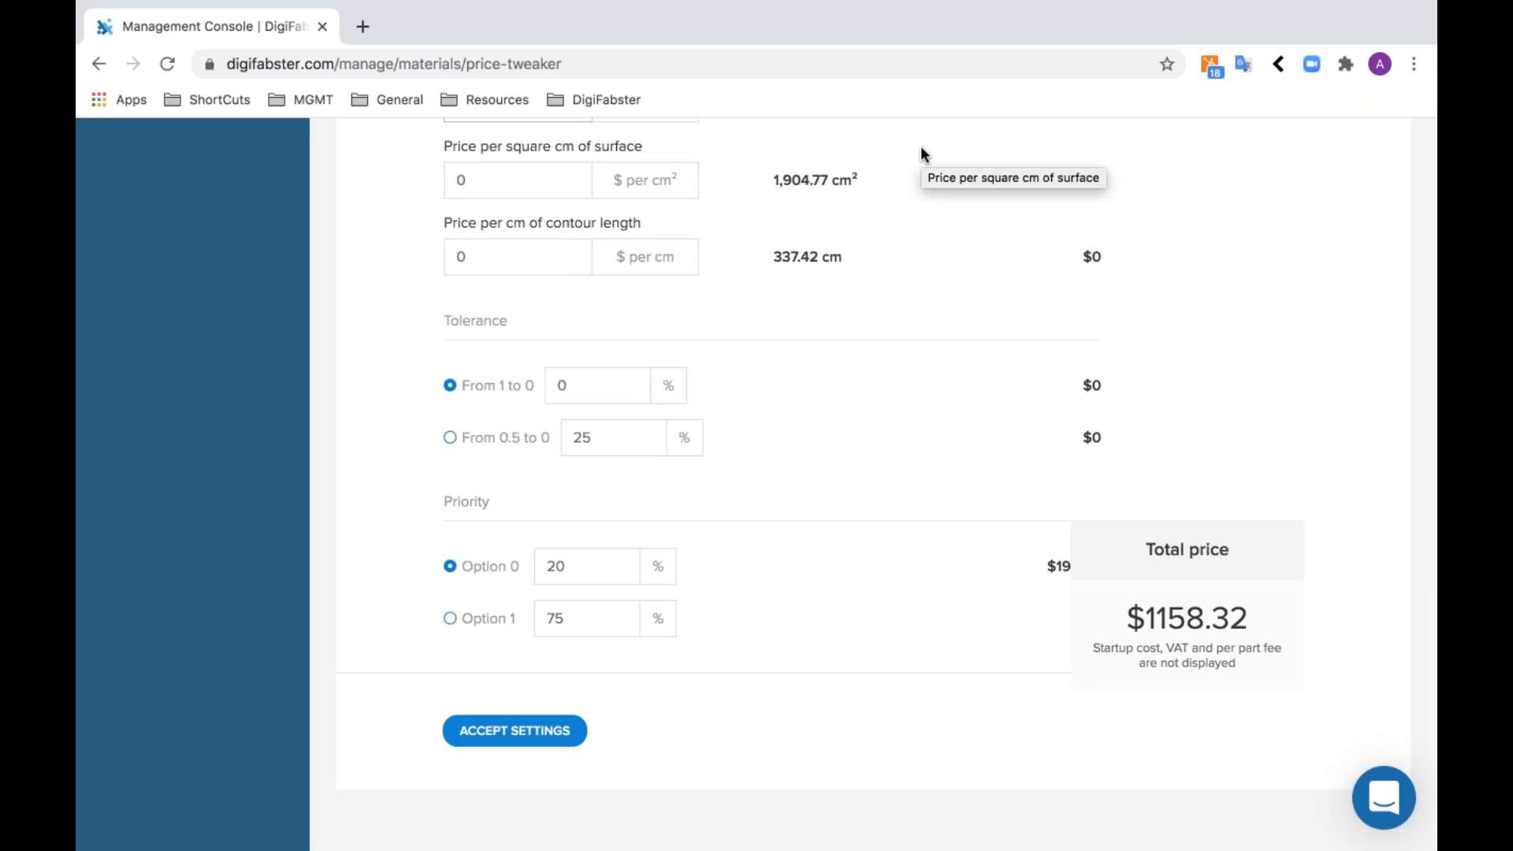
left_click(532, 744)
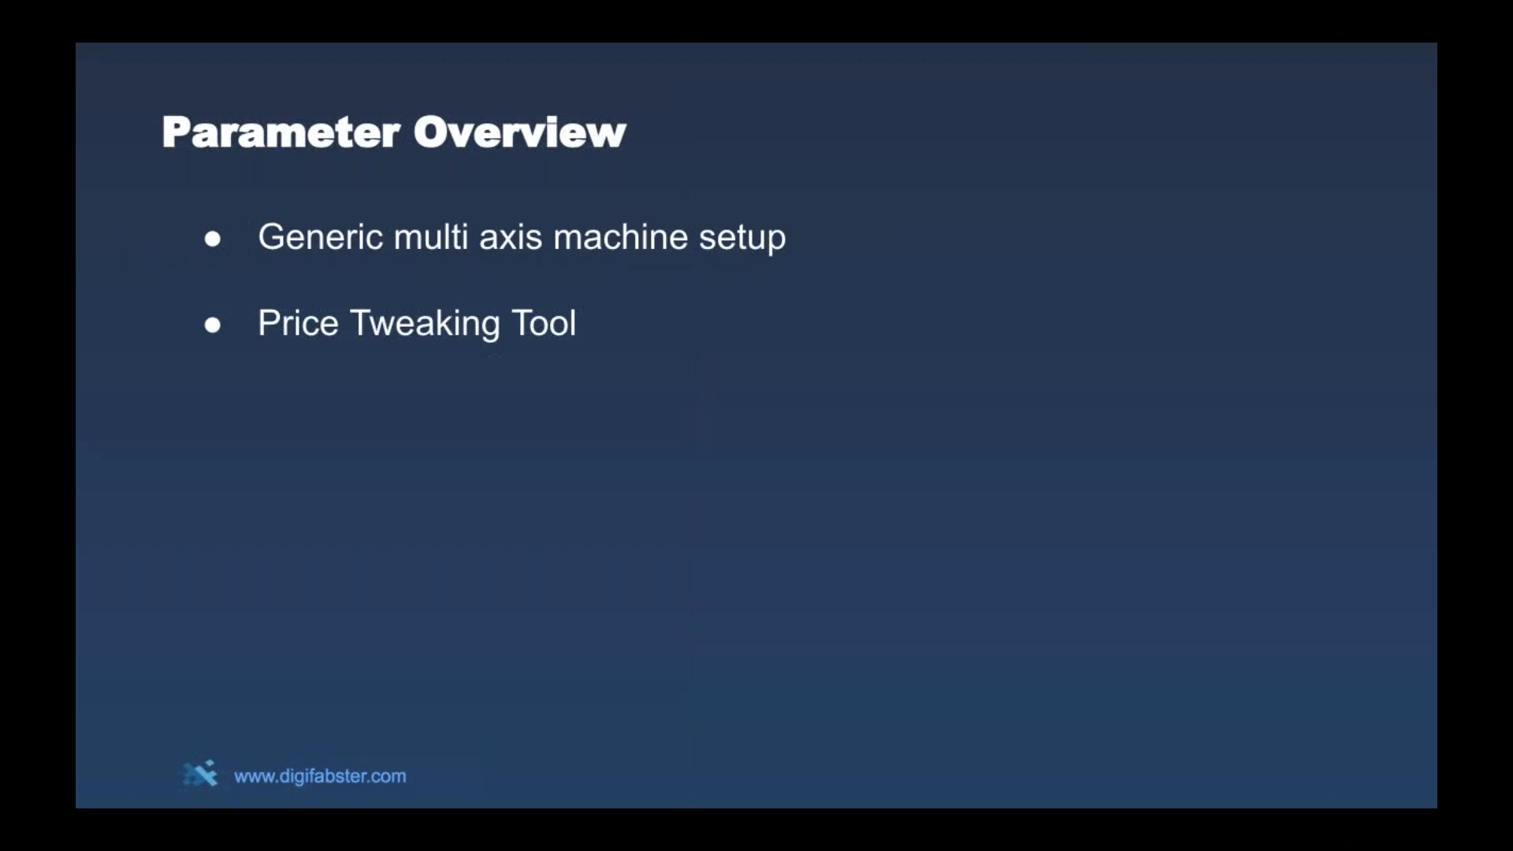
left_click(588, 187)
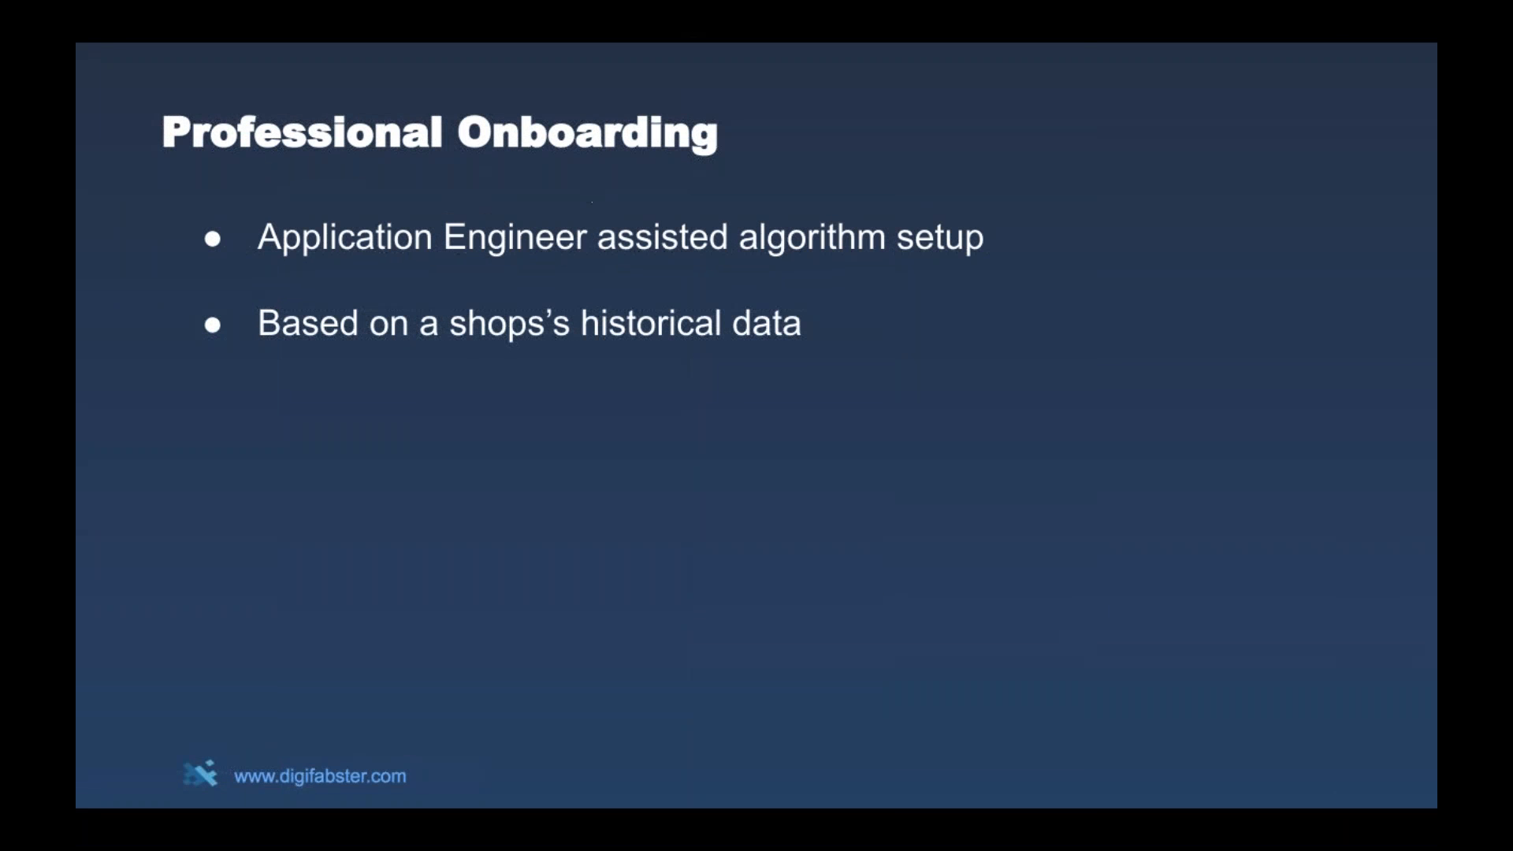